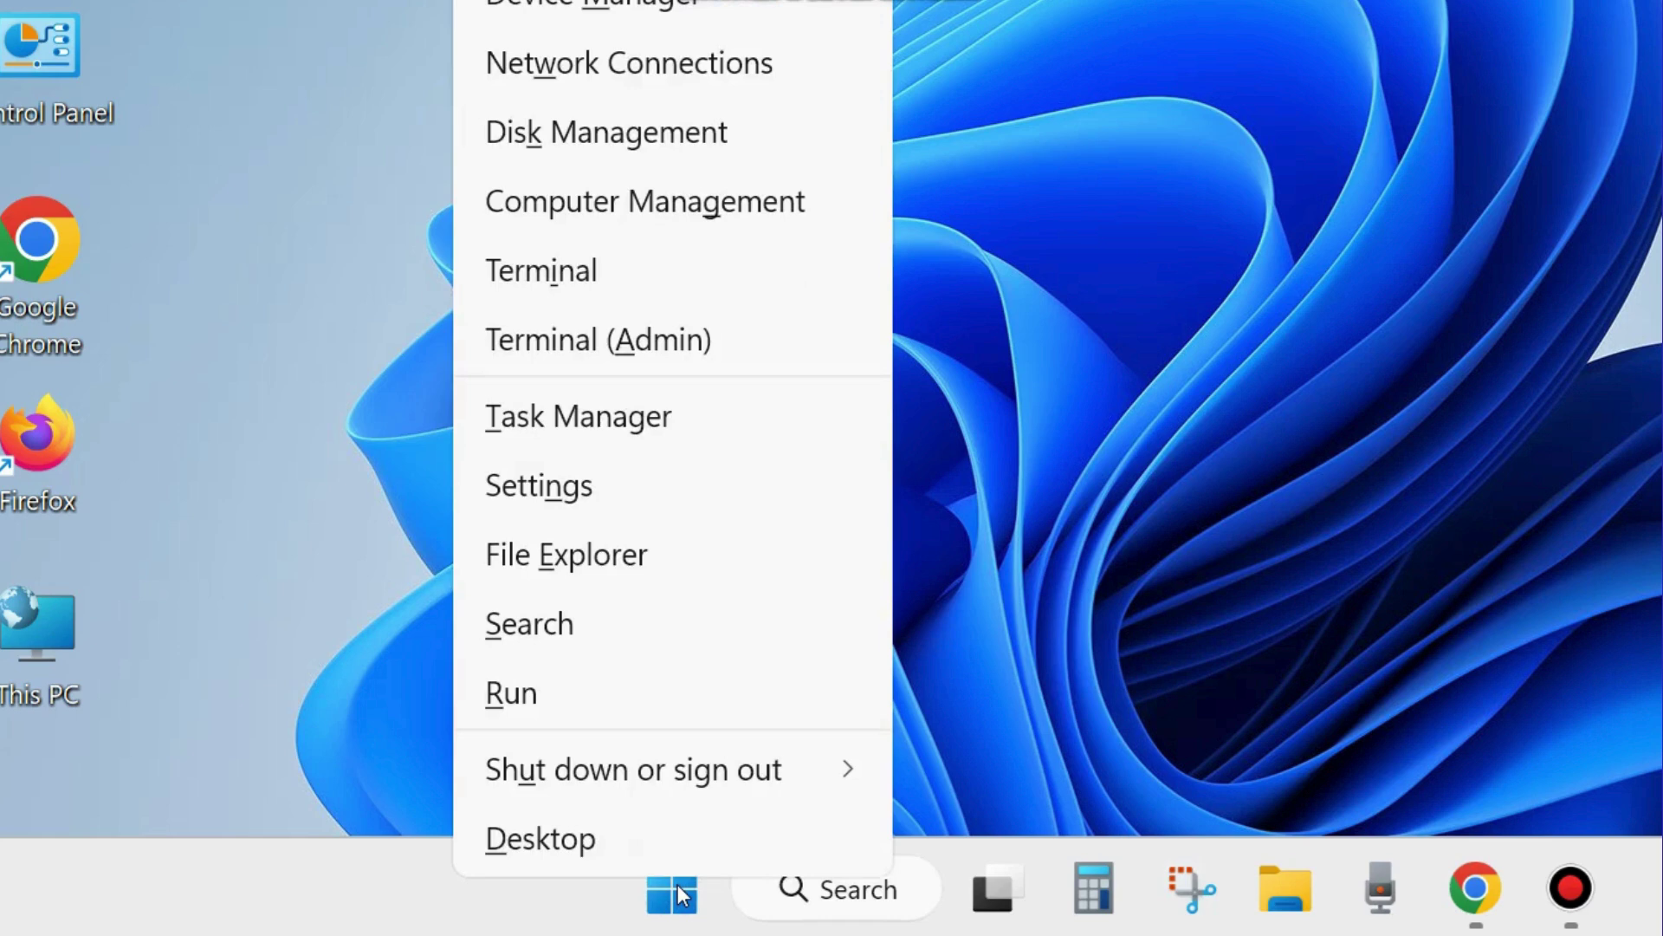
# Step: Open the Windows Update page in Settings
pyautogui.click(530, 483)
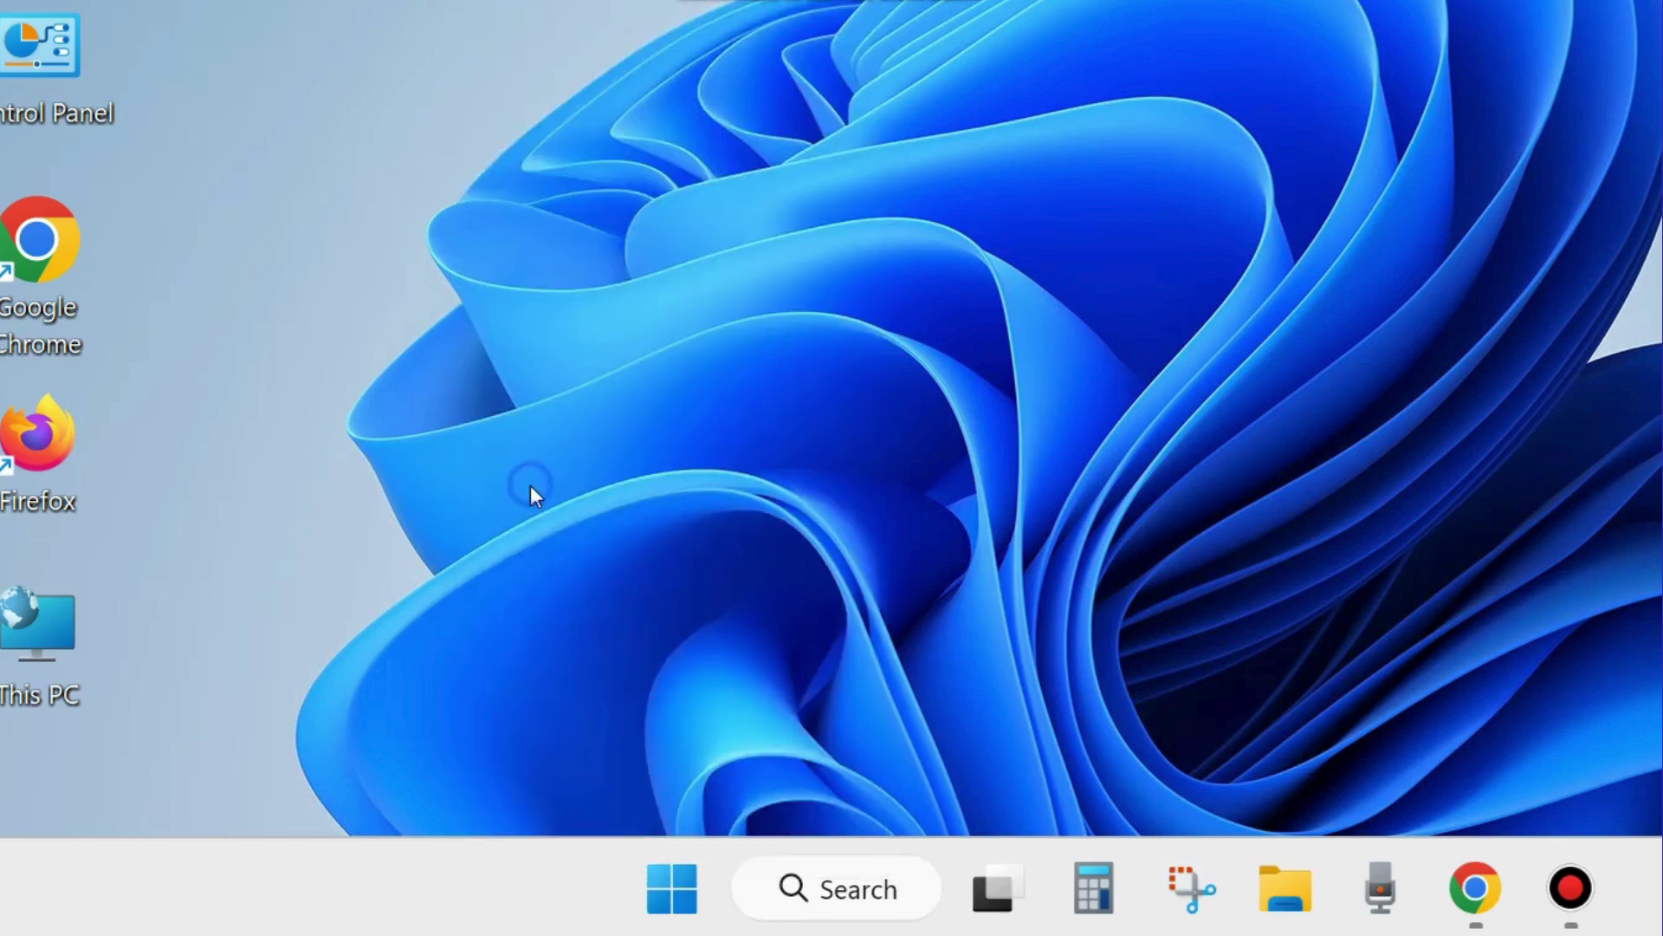
pyautogui.scroll(-1, 242, 698)
pyautogui.scroll(-3, 242, 699)
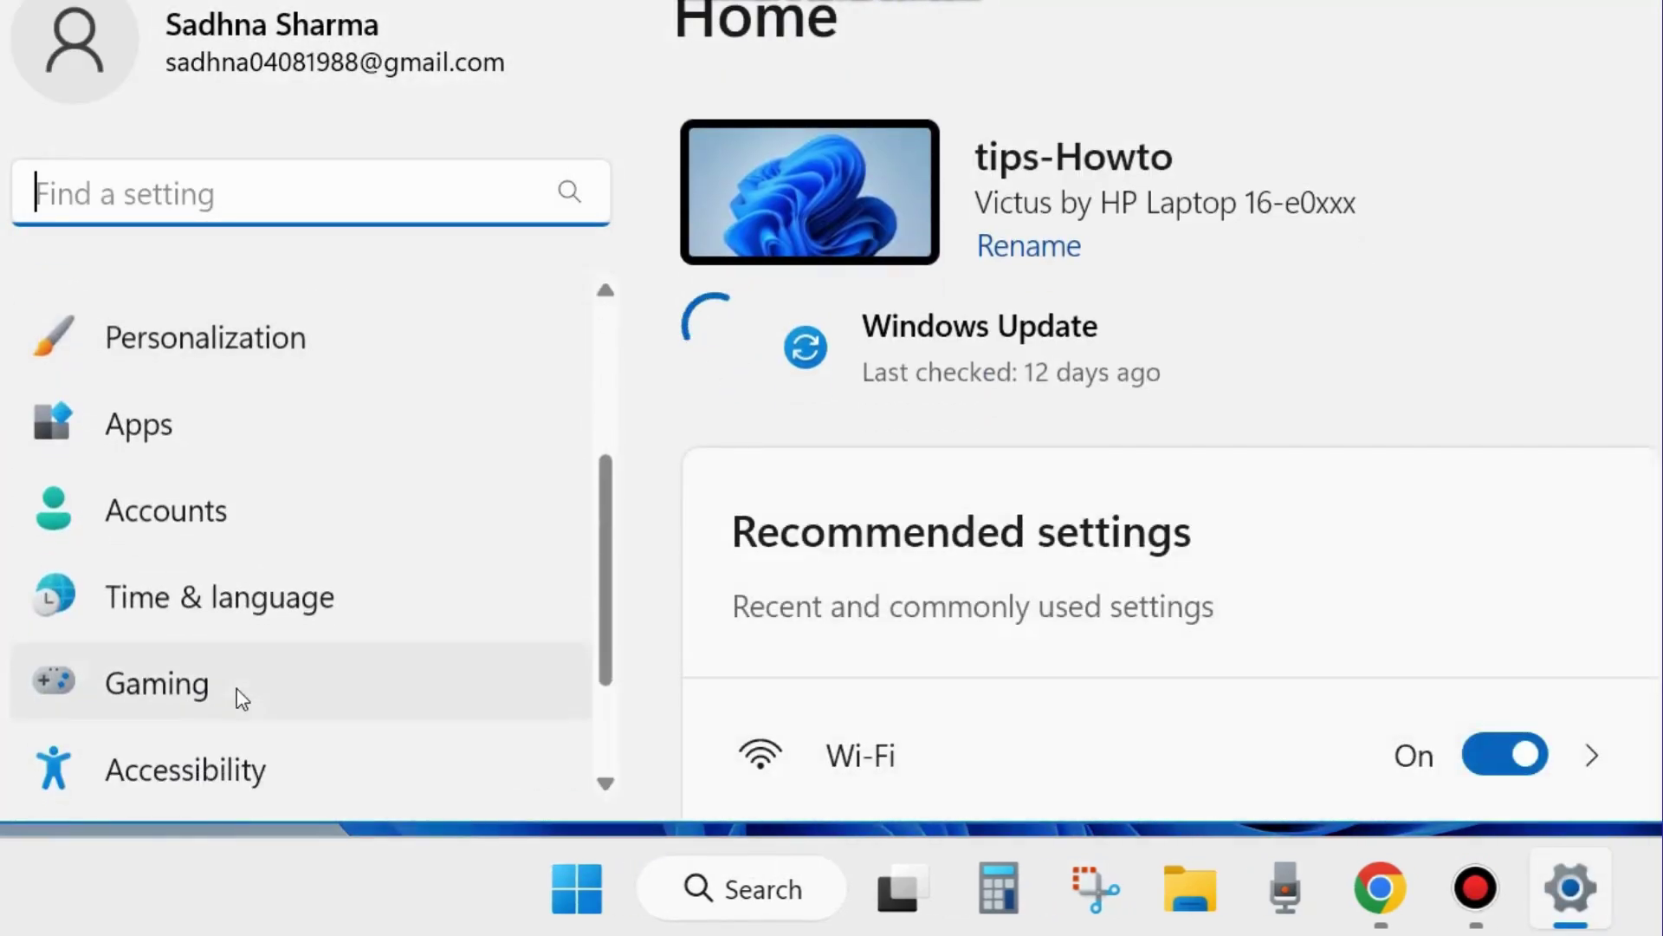
pyautogui.scroll(-2, 204, 763)
pyautogui.click(176, 766)
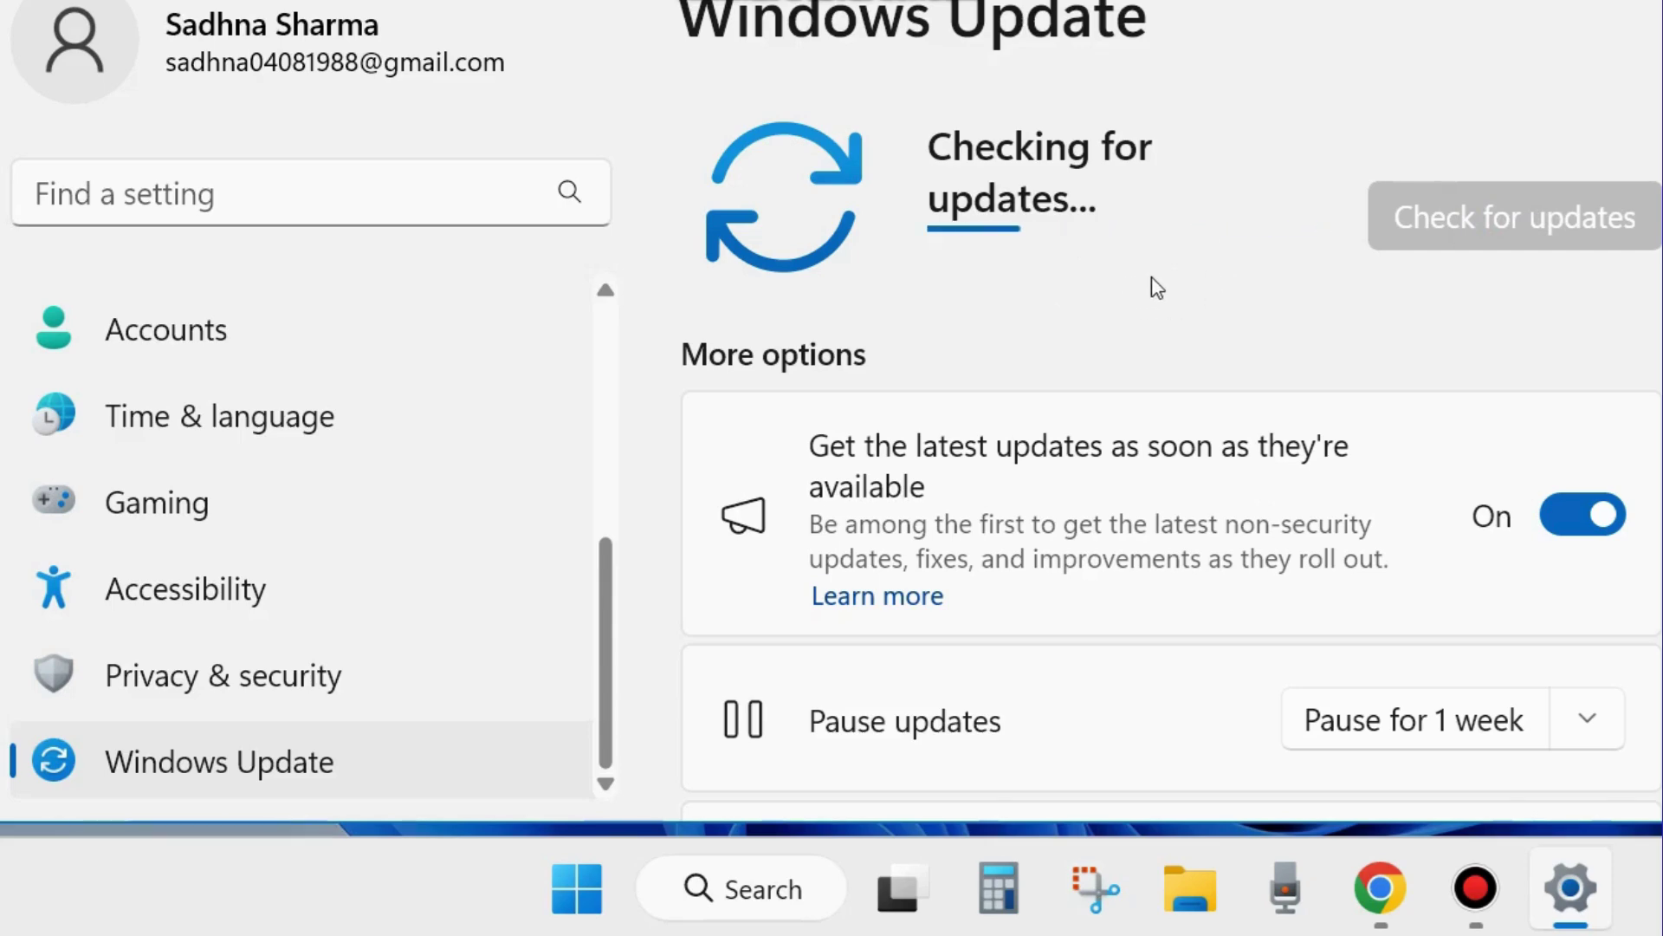
# Step: Open the optional updates page within the advanced options of Windows Update
pyautogui.scroll(-3, 1074, 459)
pyautogui.scroll(-6, 1074, 466)
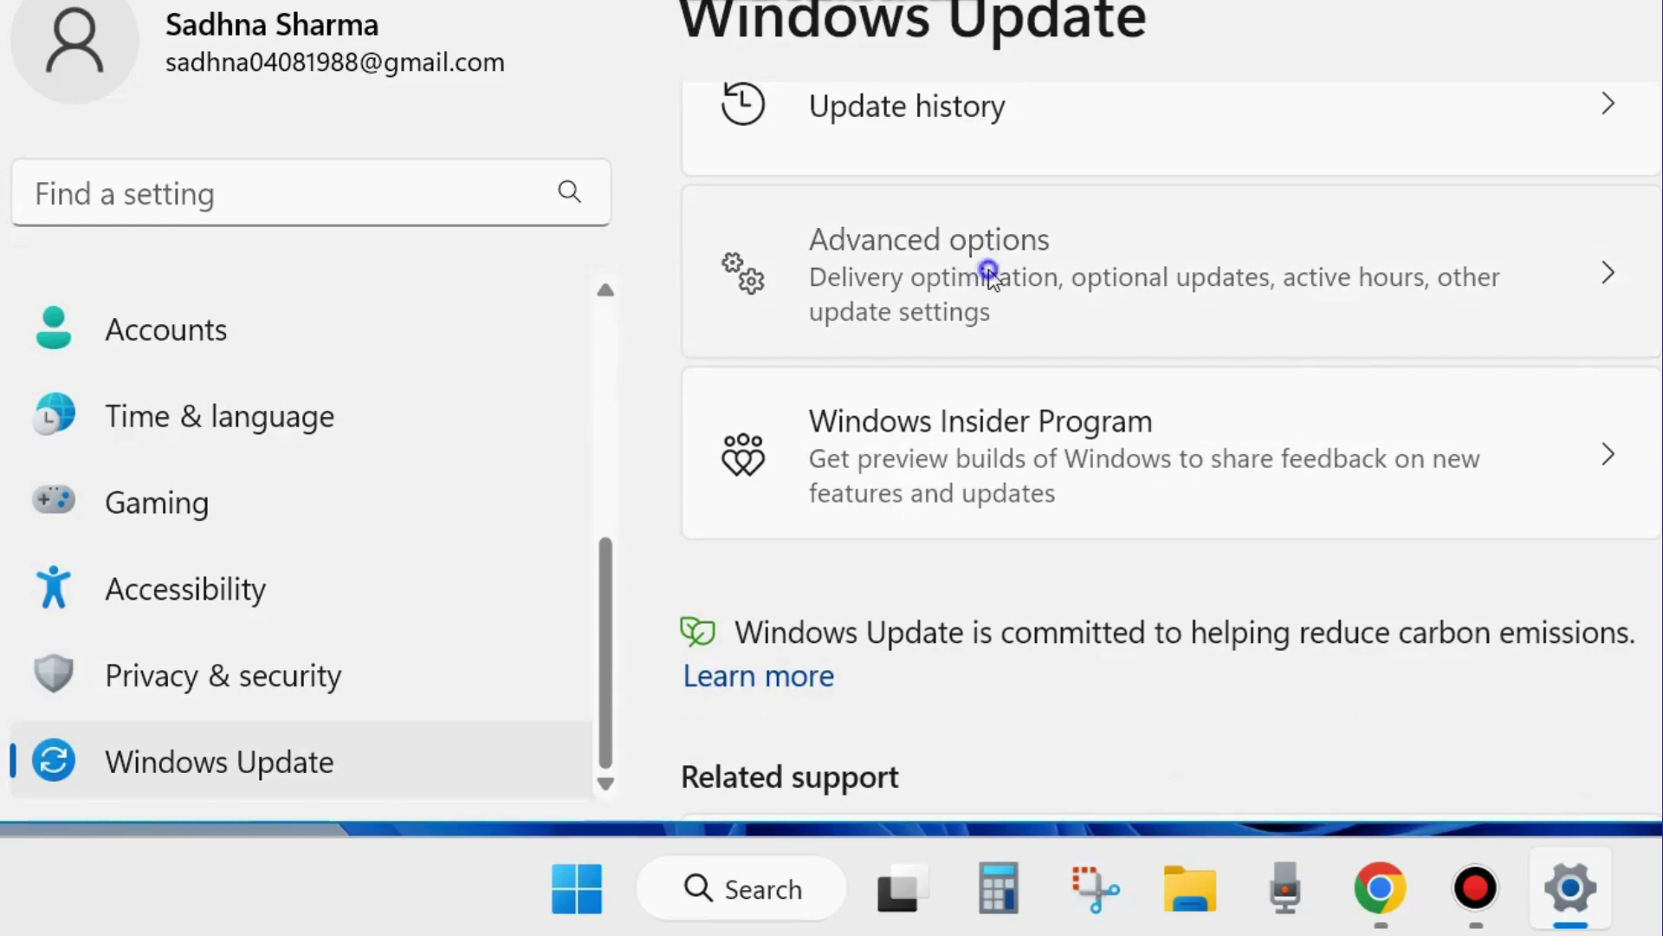
pyautogui.click(988, 273)
pyautogui.scroll(-4, 1005, 347)
pyautogui.scroll(-5, 1016, 364)
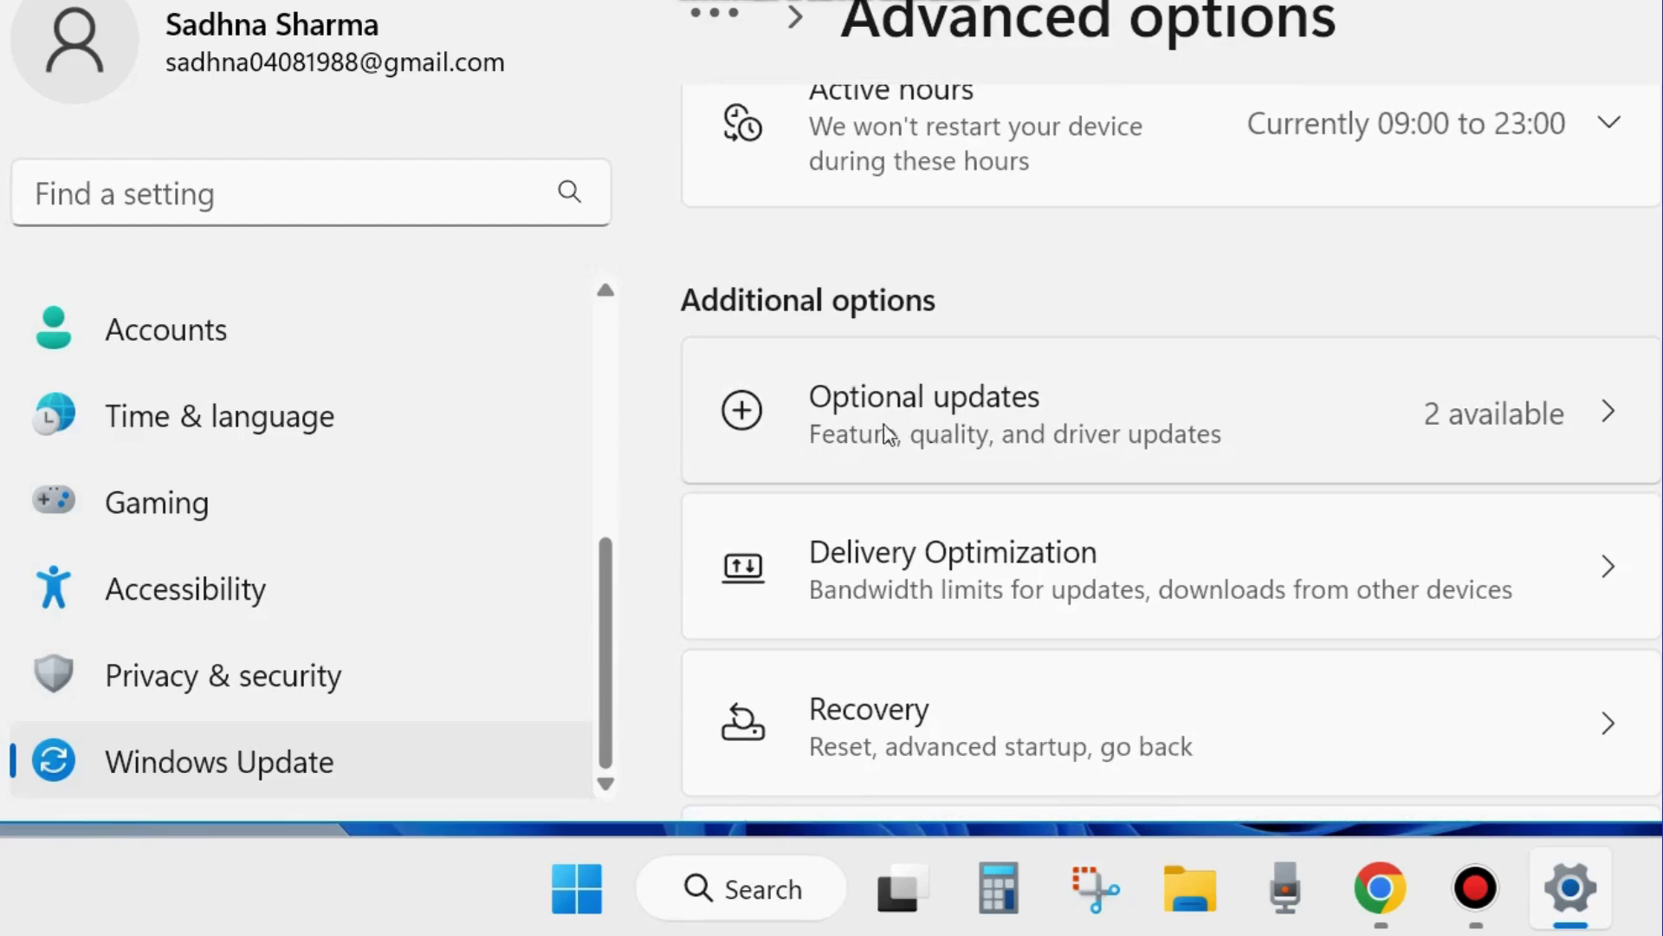
pyautogui.click(954, 412)
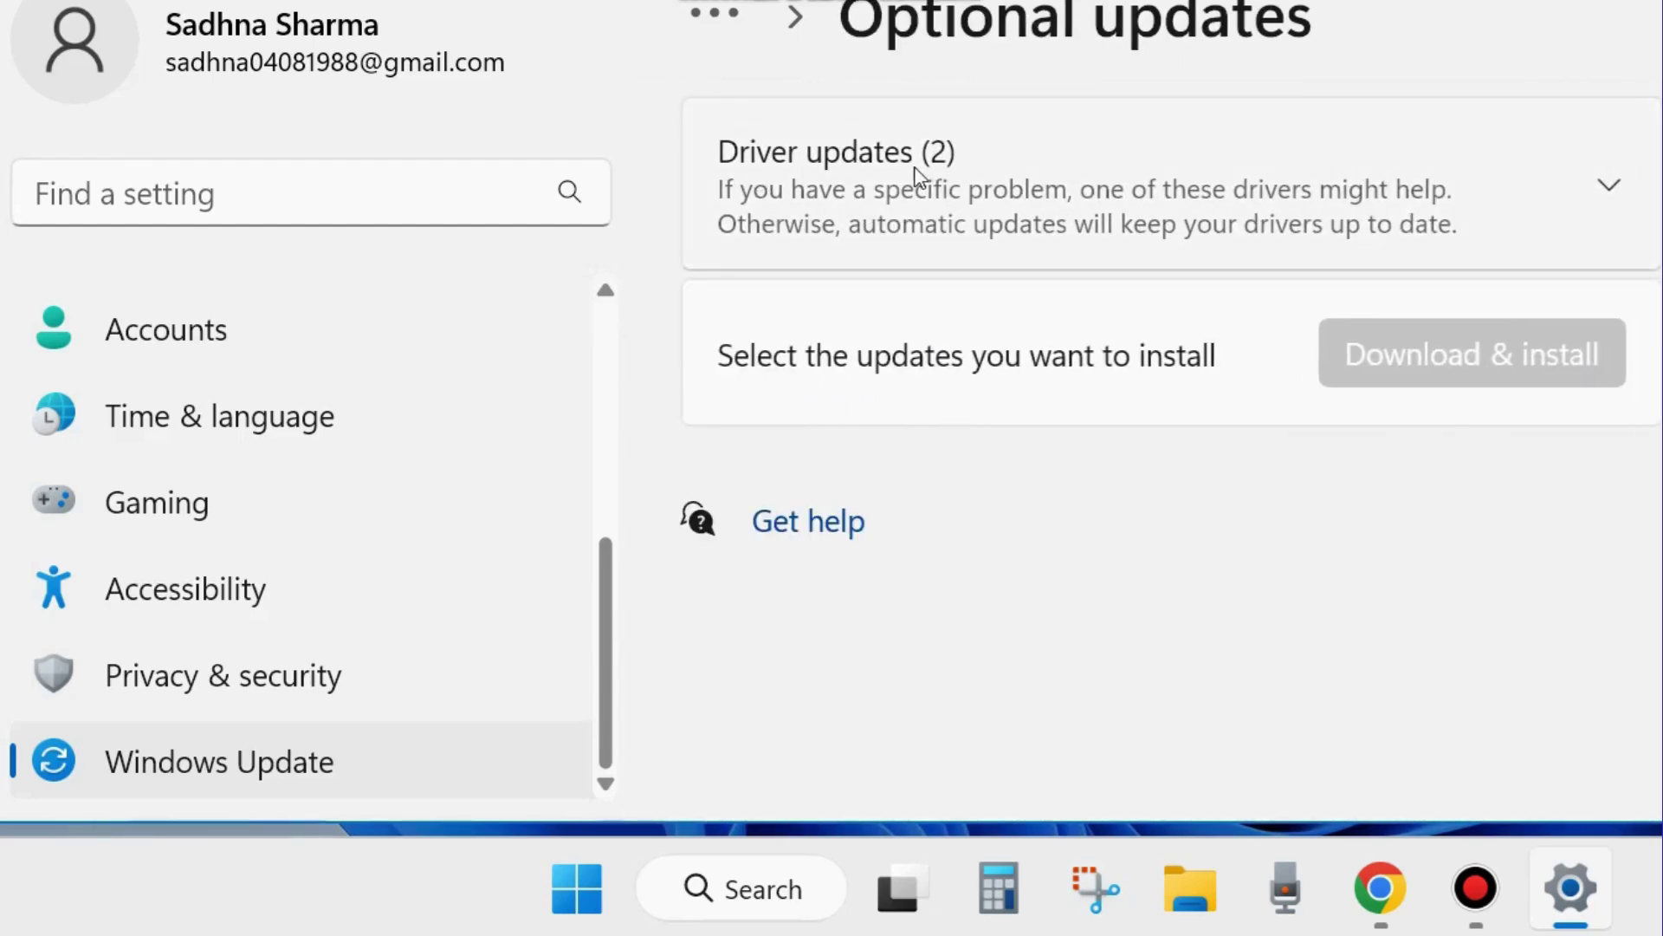
# Step: Download and install both optional HP Inc. SoftwareComponent driver updates, 4.2.2439.0 and 1.77.4151.0
pyautogui.click(1608, 186)
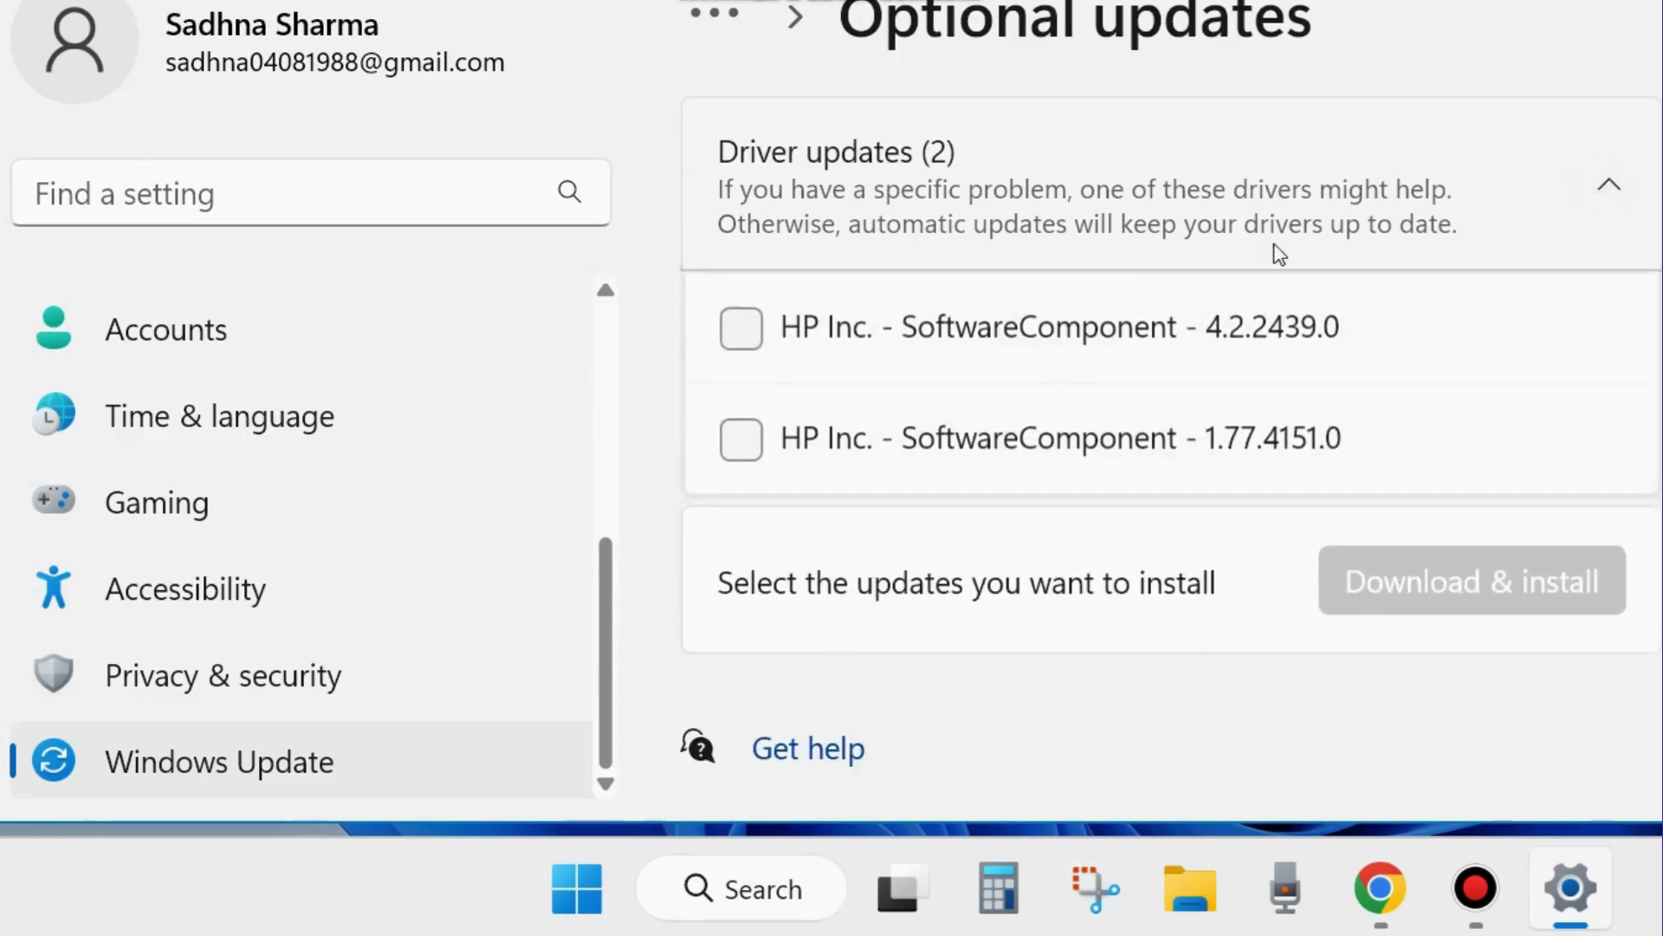
pyautogui.click(740, 329)
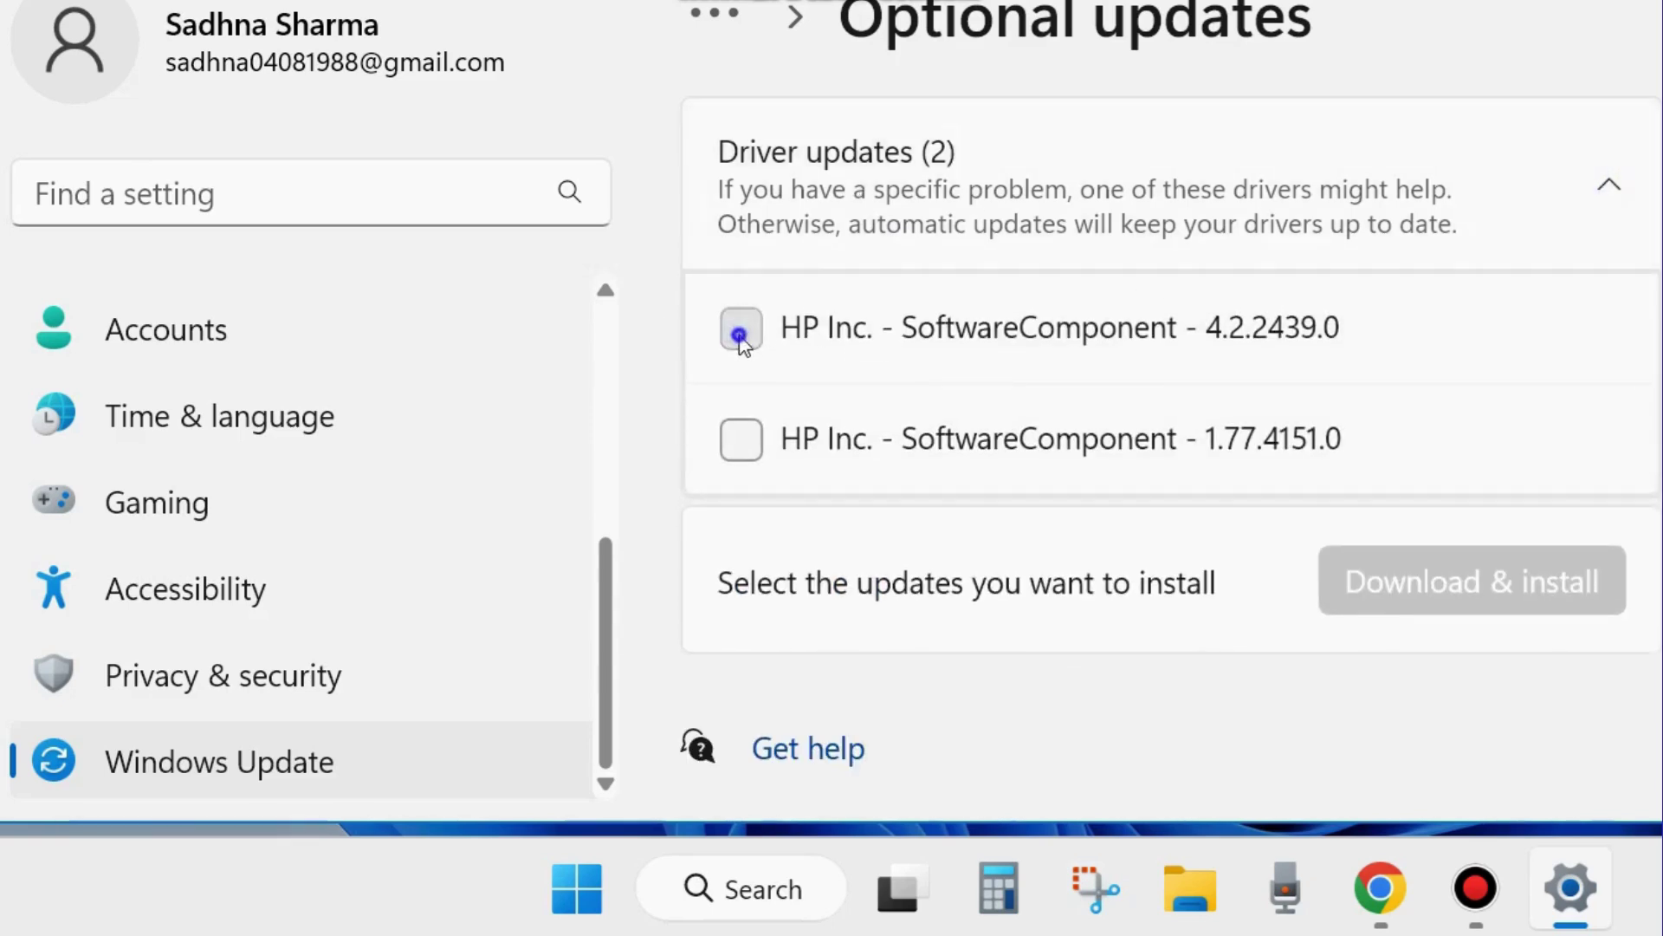
pyautogui.click(749, 442)
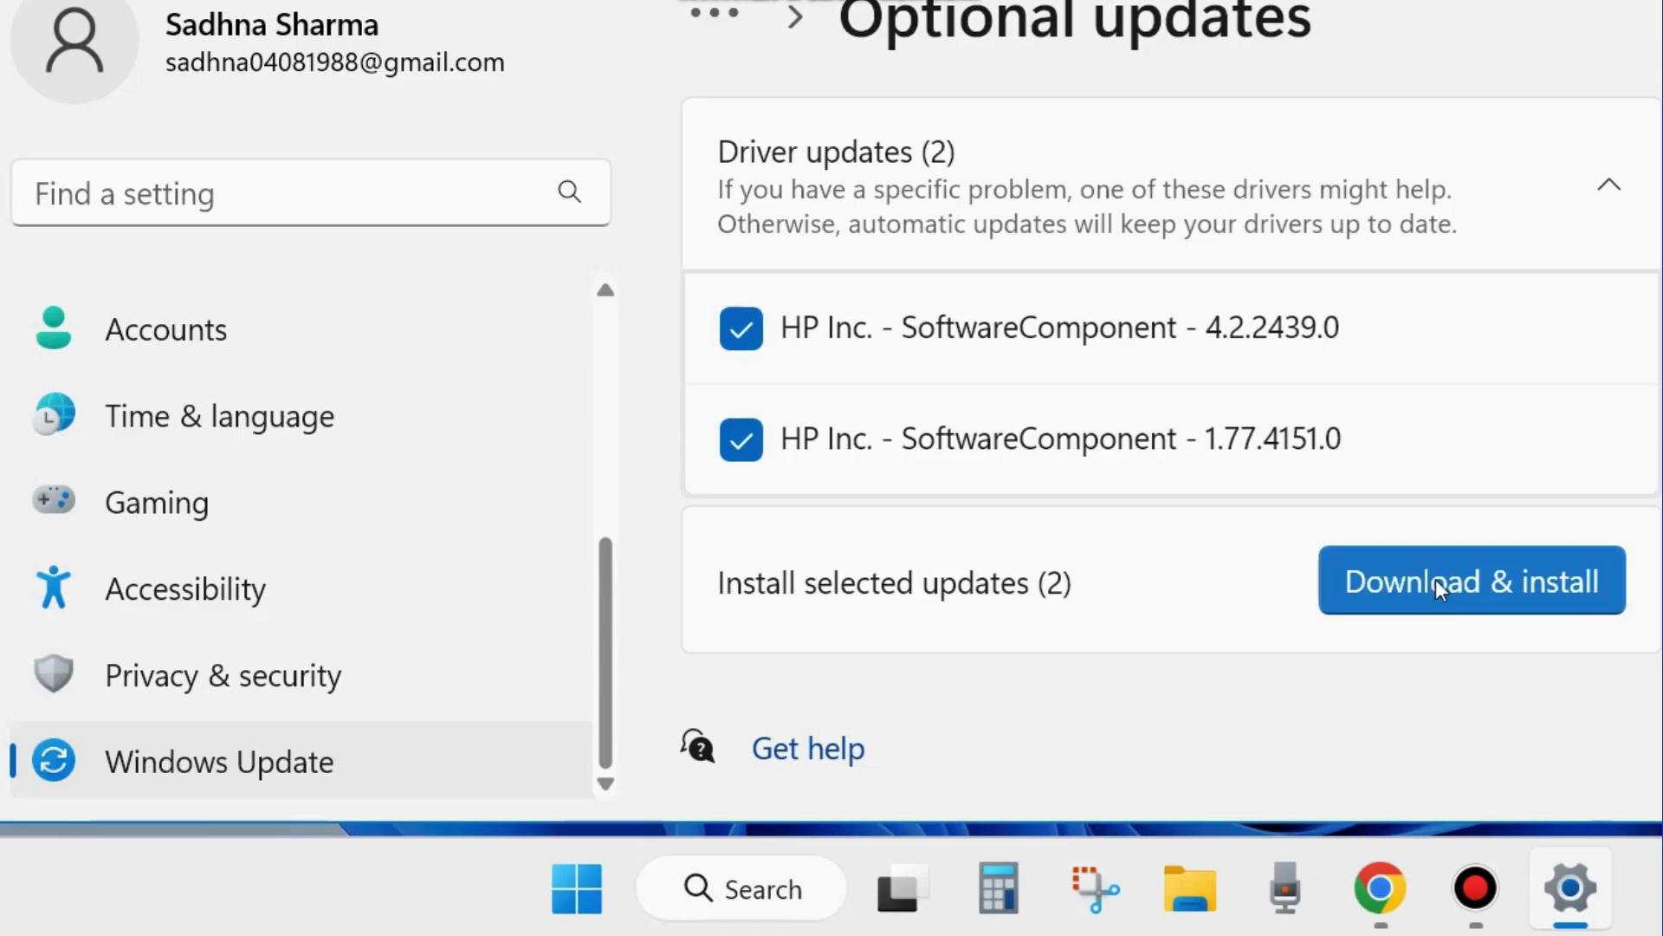
pyautogui.click(1481, 579)
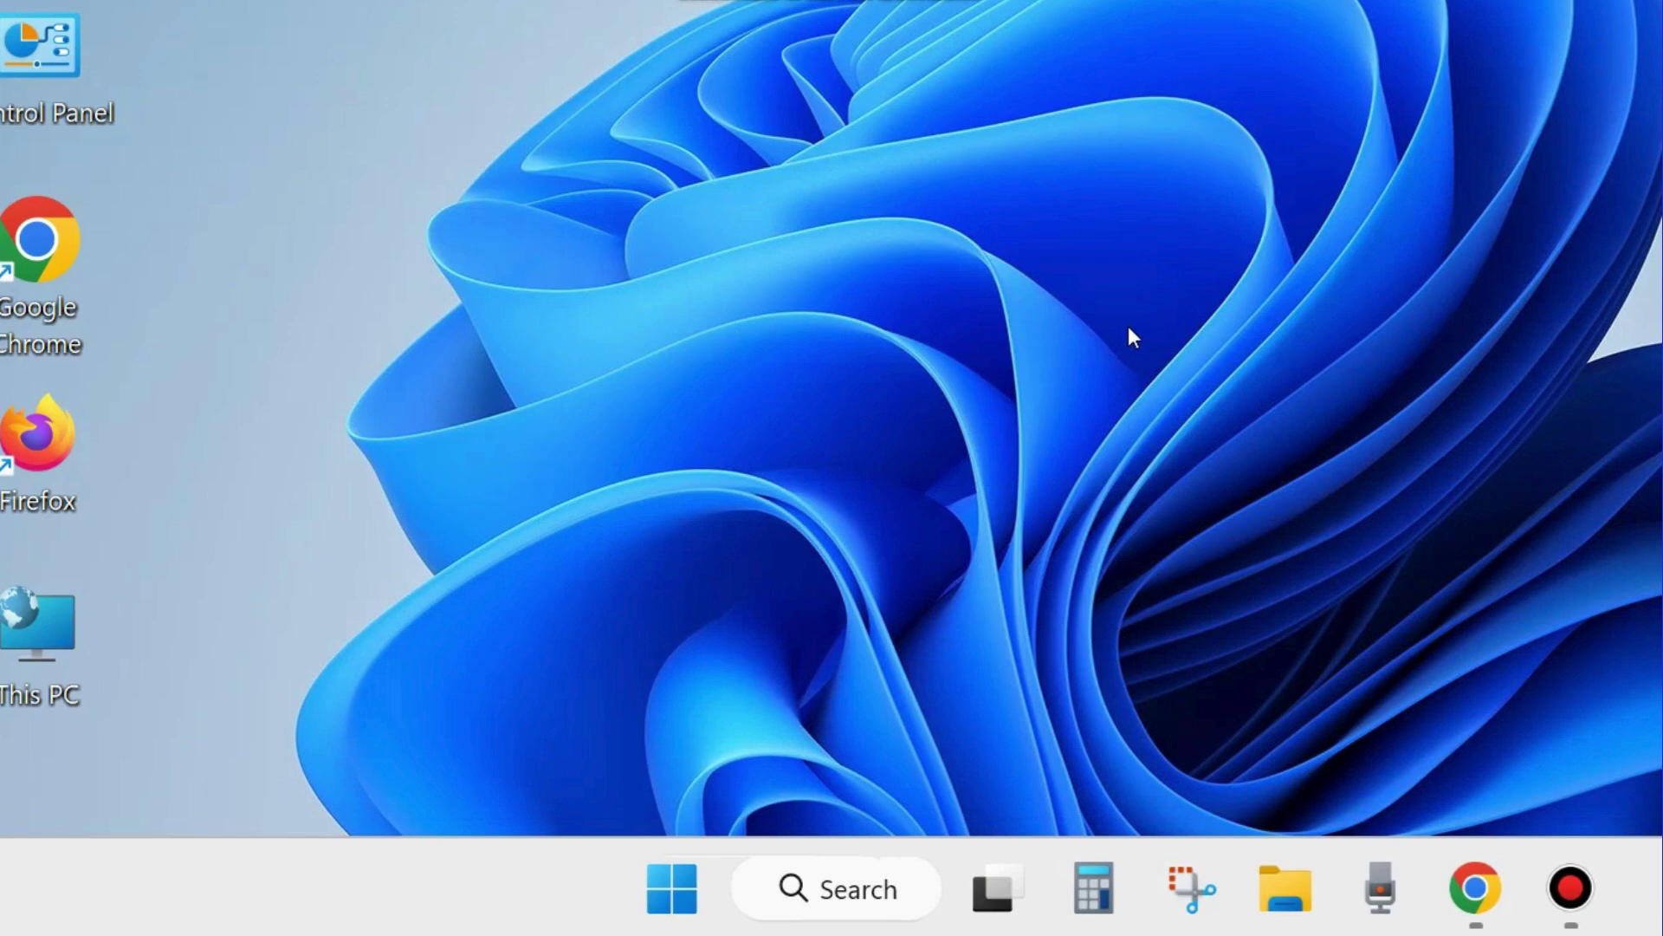
# Step: Open Device Manager and expand the Cameras category
pyautogui.rightClick(673, 881)
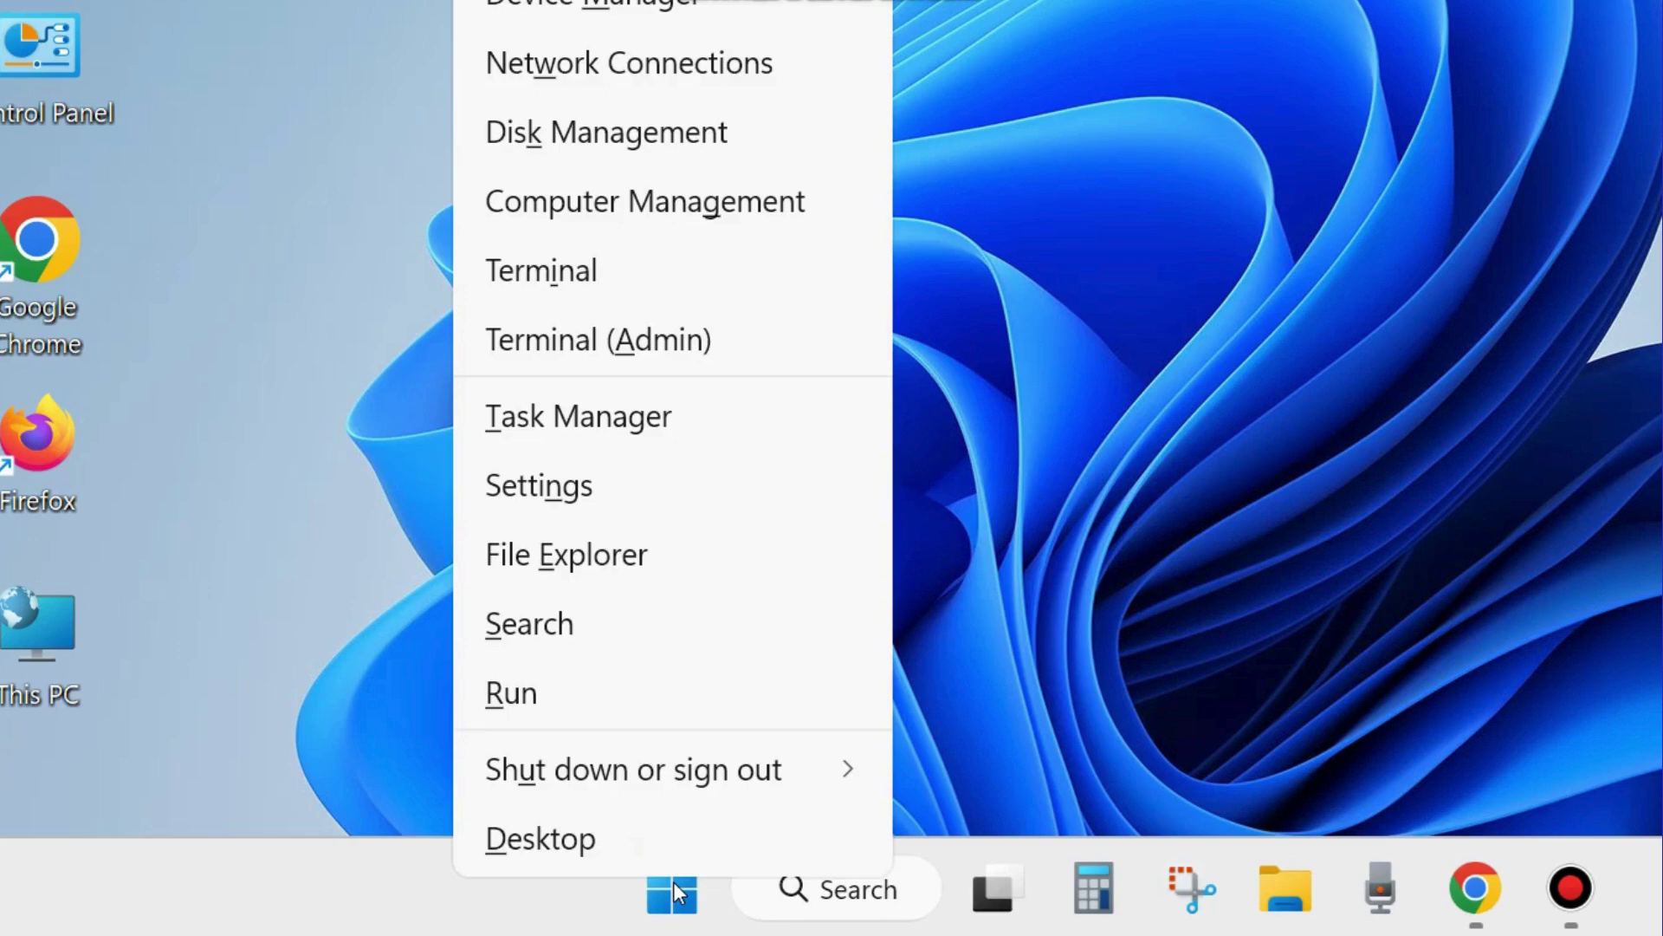
pyautogui.click(564, 4)
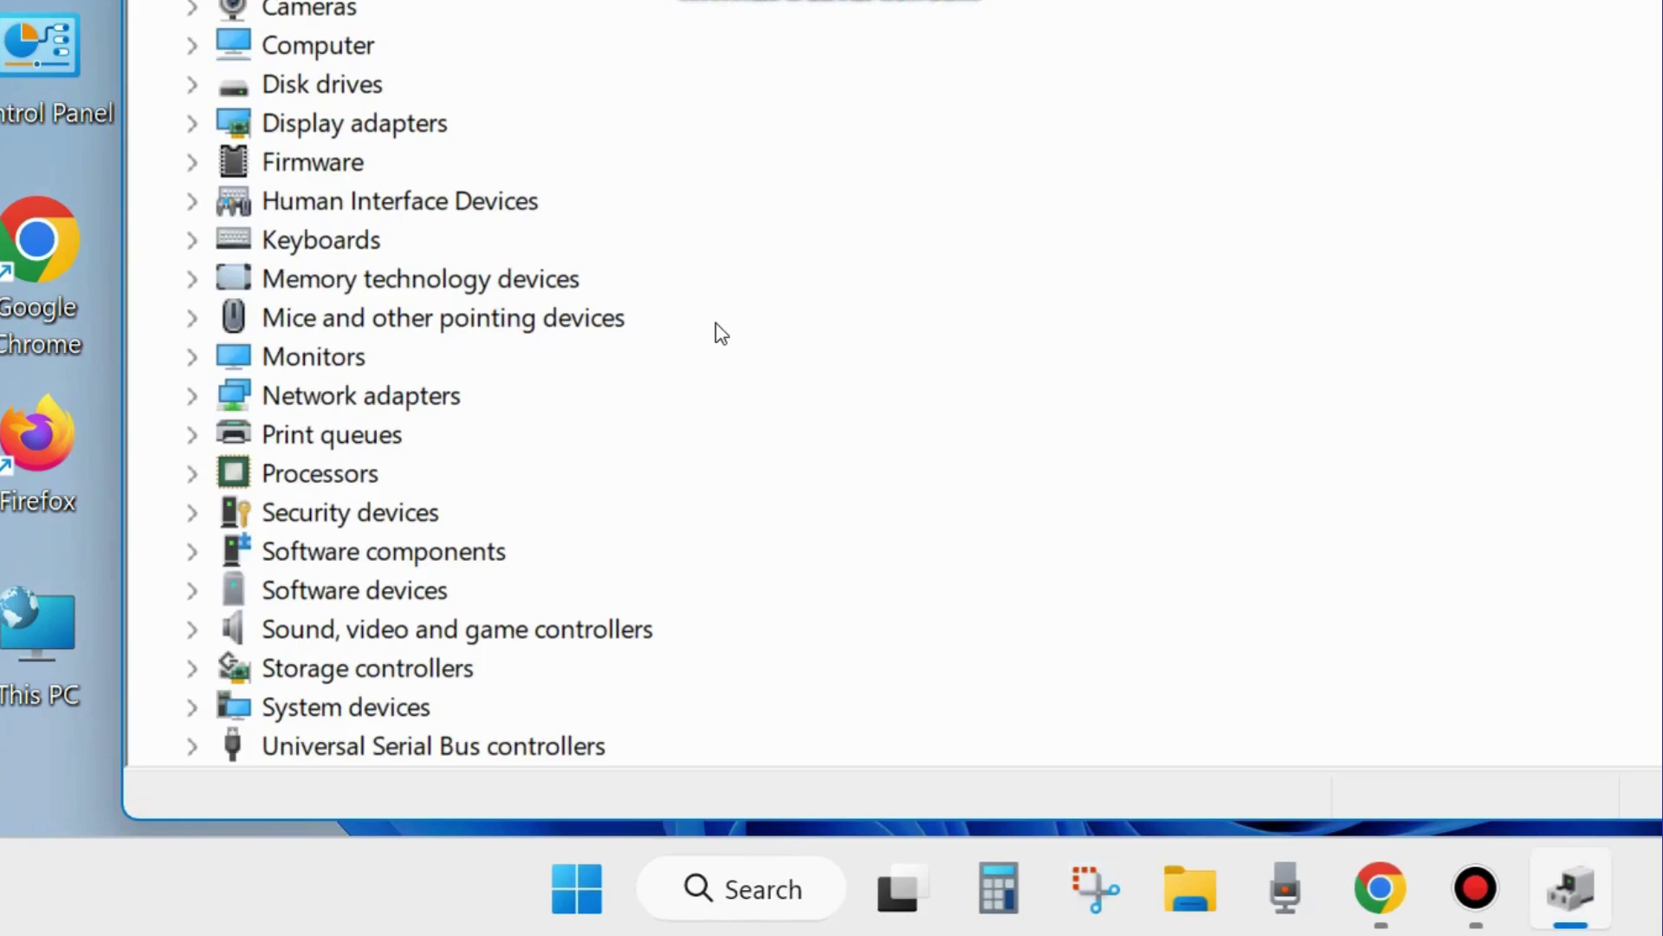
pyautogui.moveTo(672, 0); pyautogui.dragTo(595, 29)
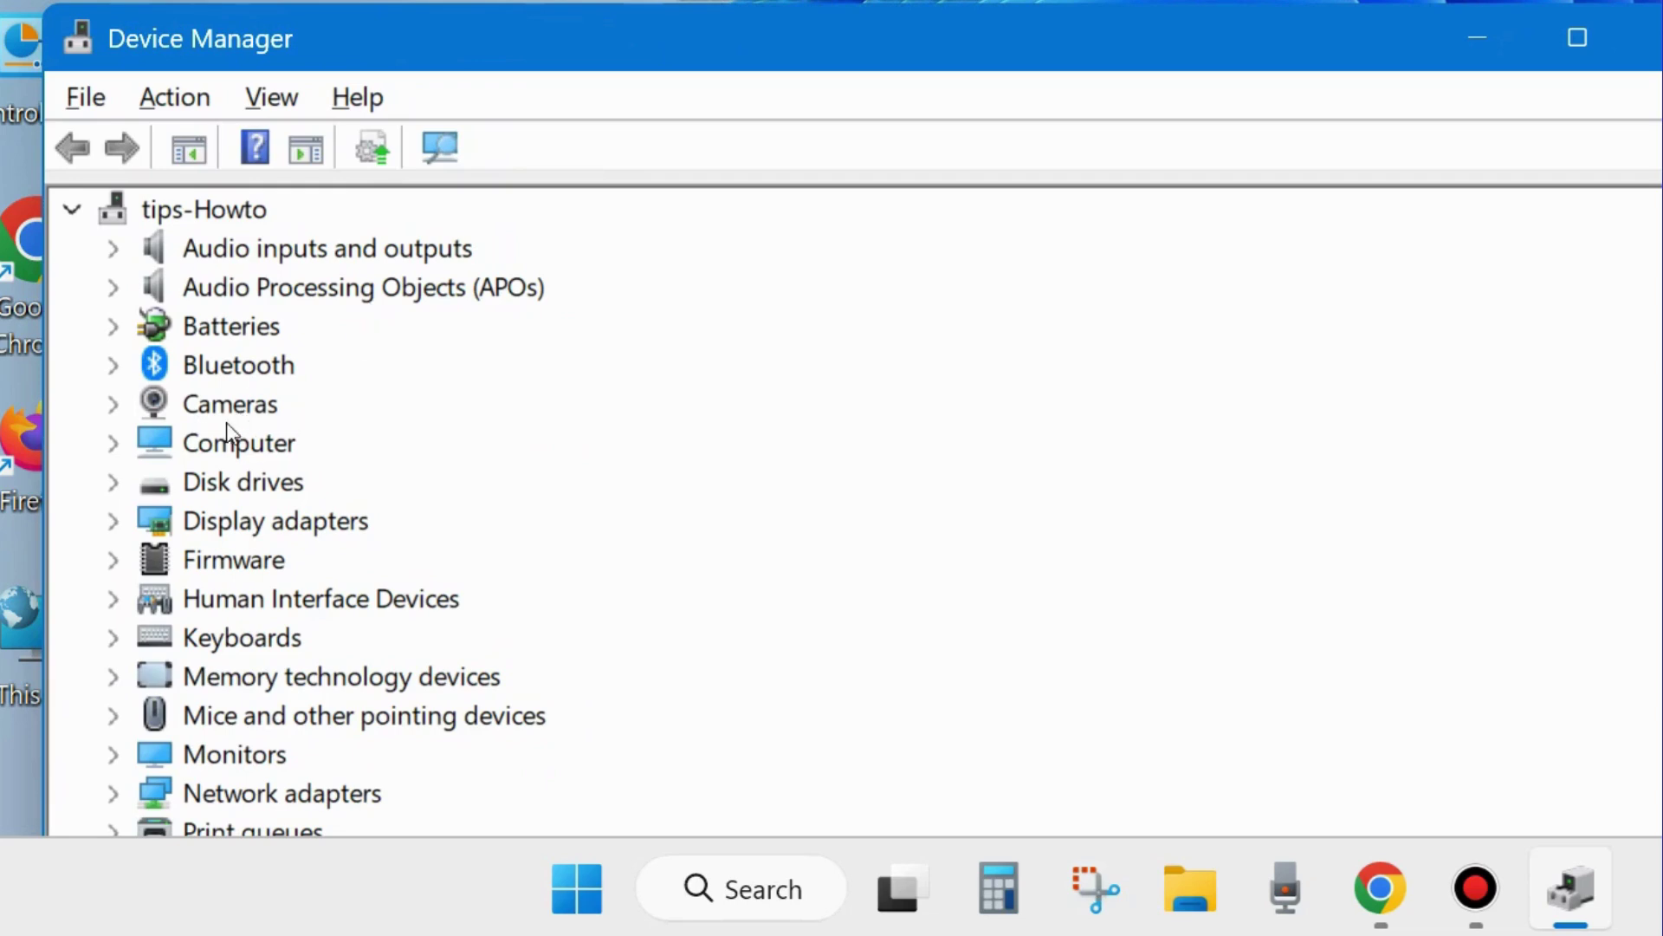
pyautogui.click(115, 404)
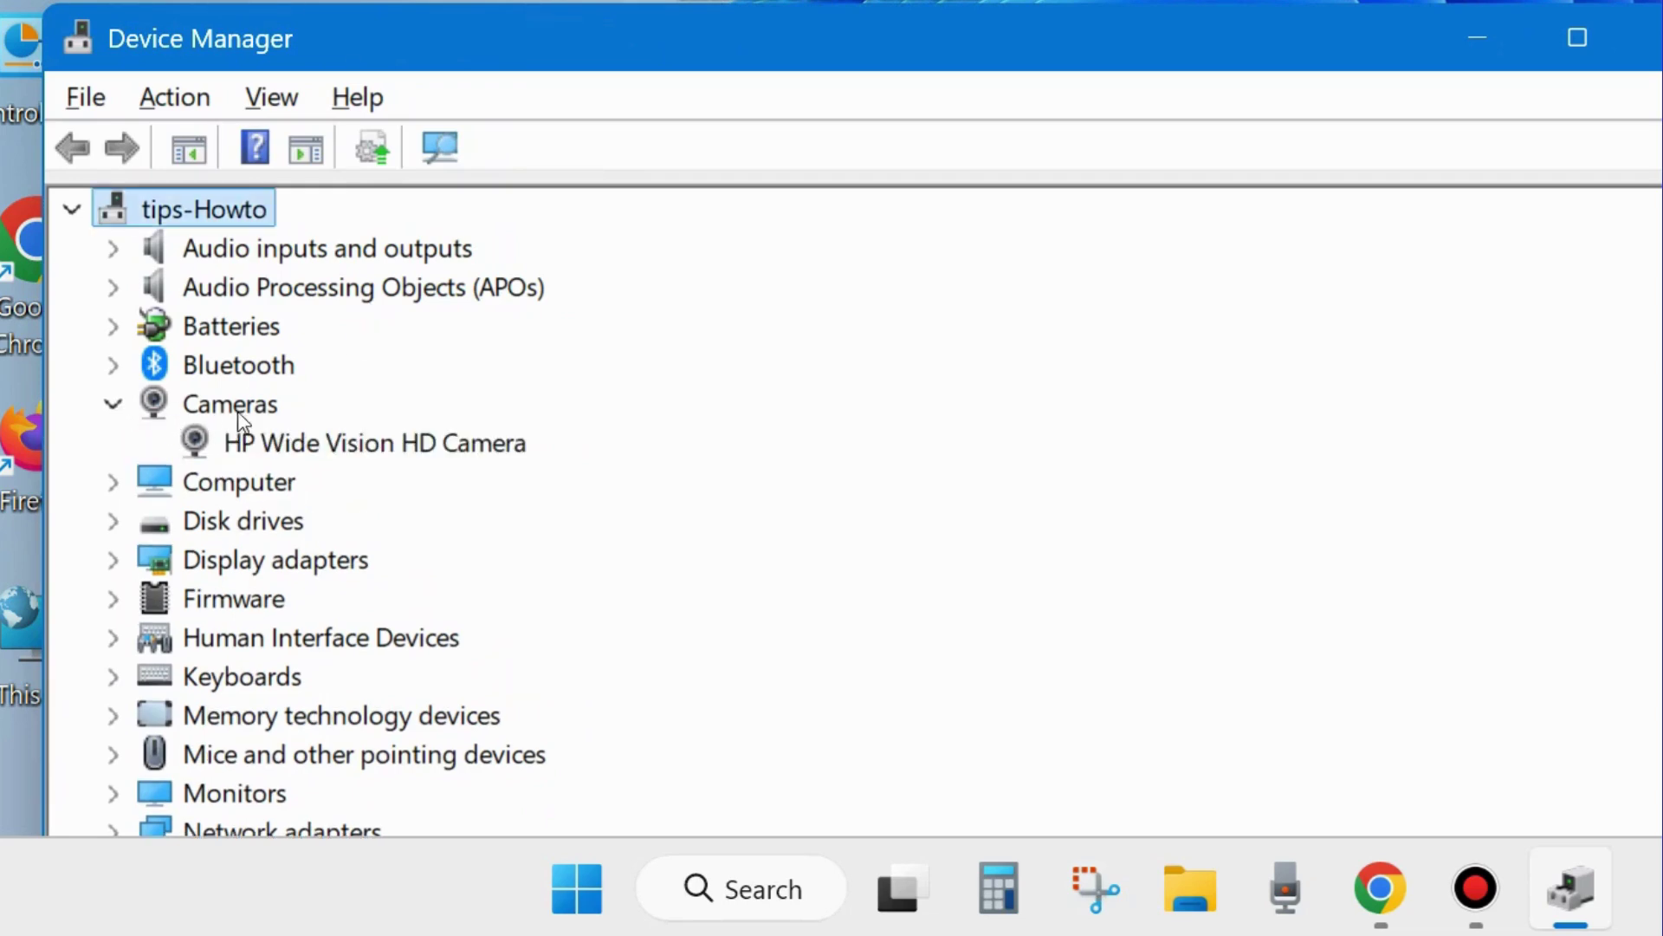
# Step: Run an automatic driver search for the HP Wide Vision HD Camera, and close the update wizard
pyautogui.rightClick(312, 455)
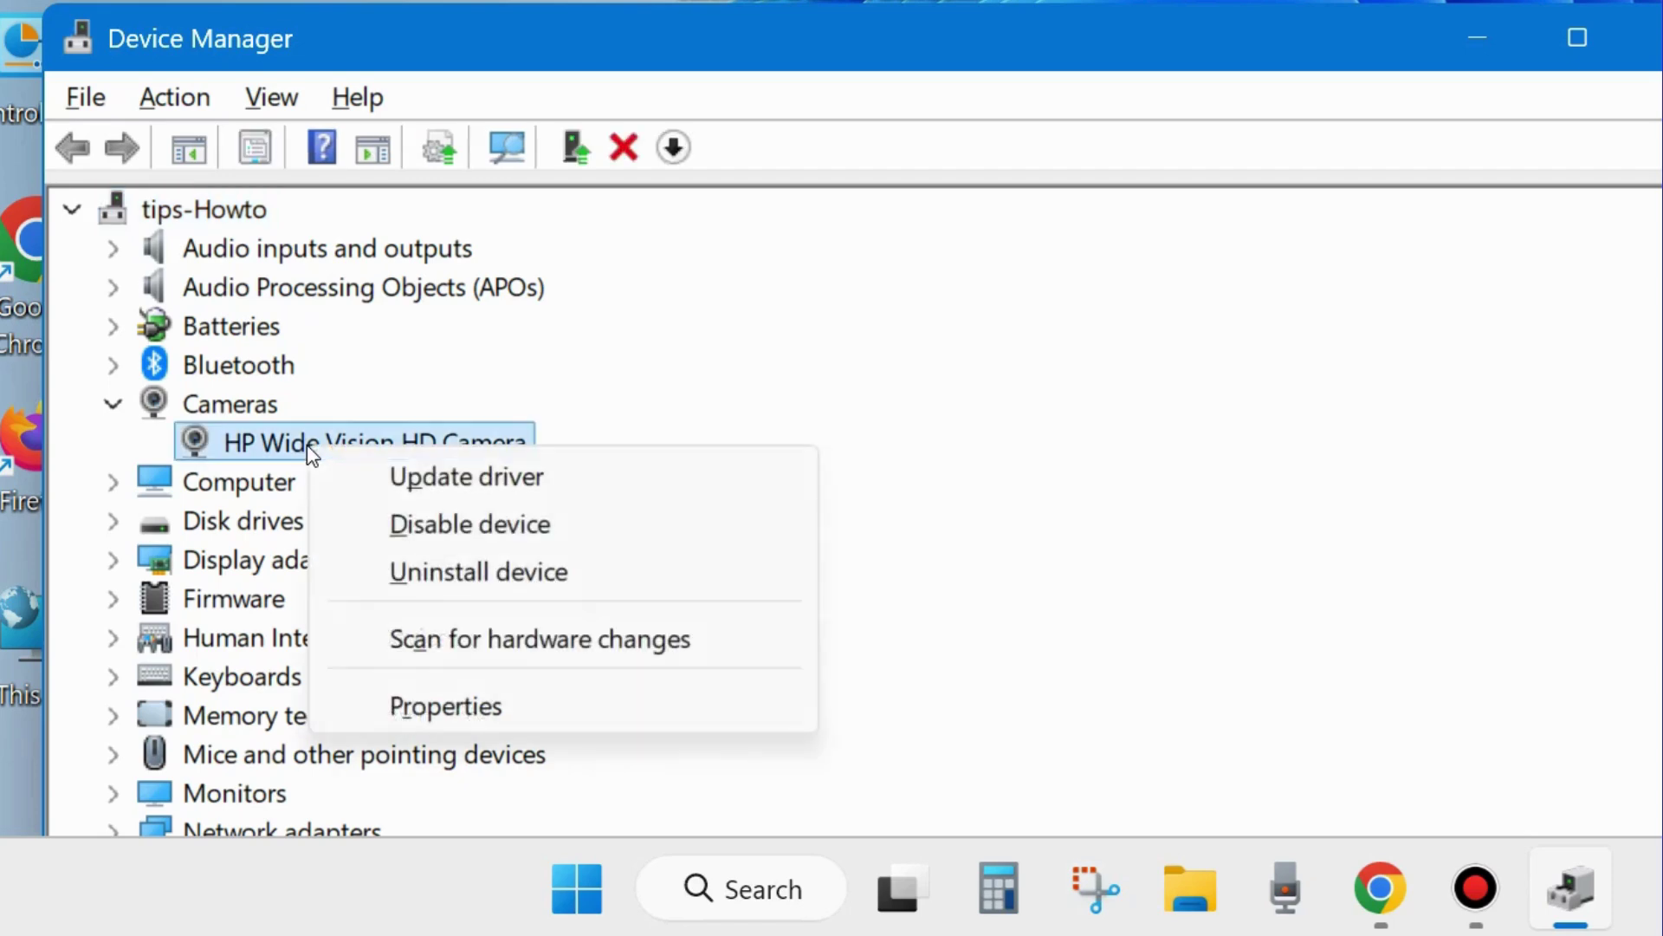
pyautogui.click(464, 483)
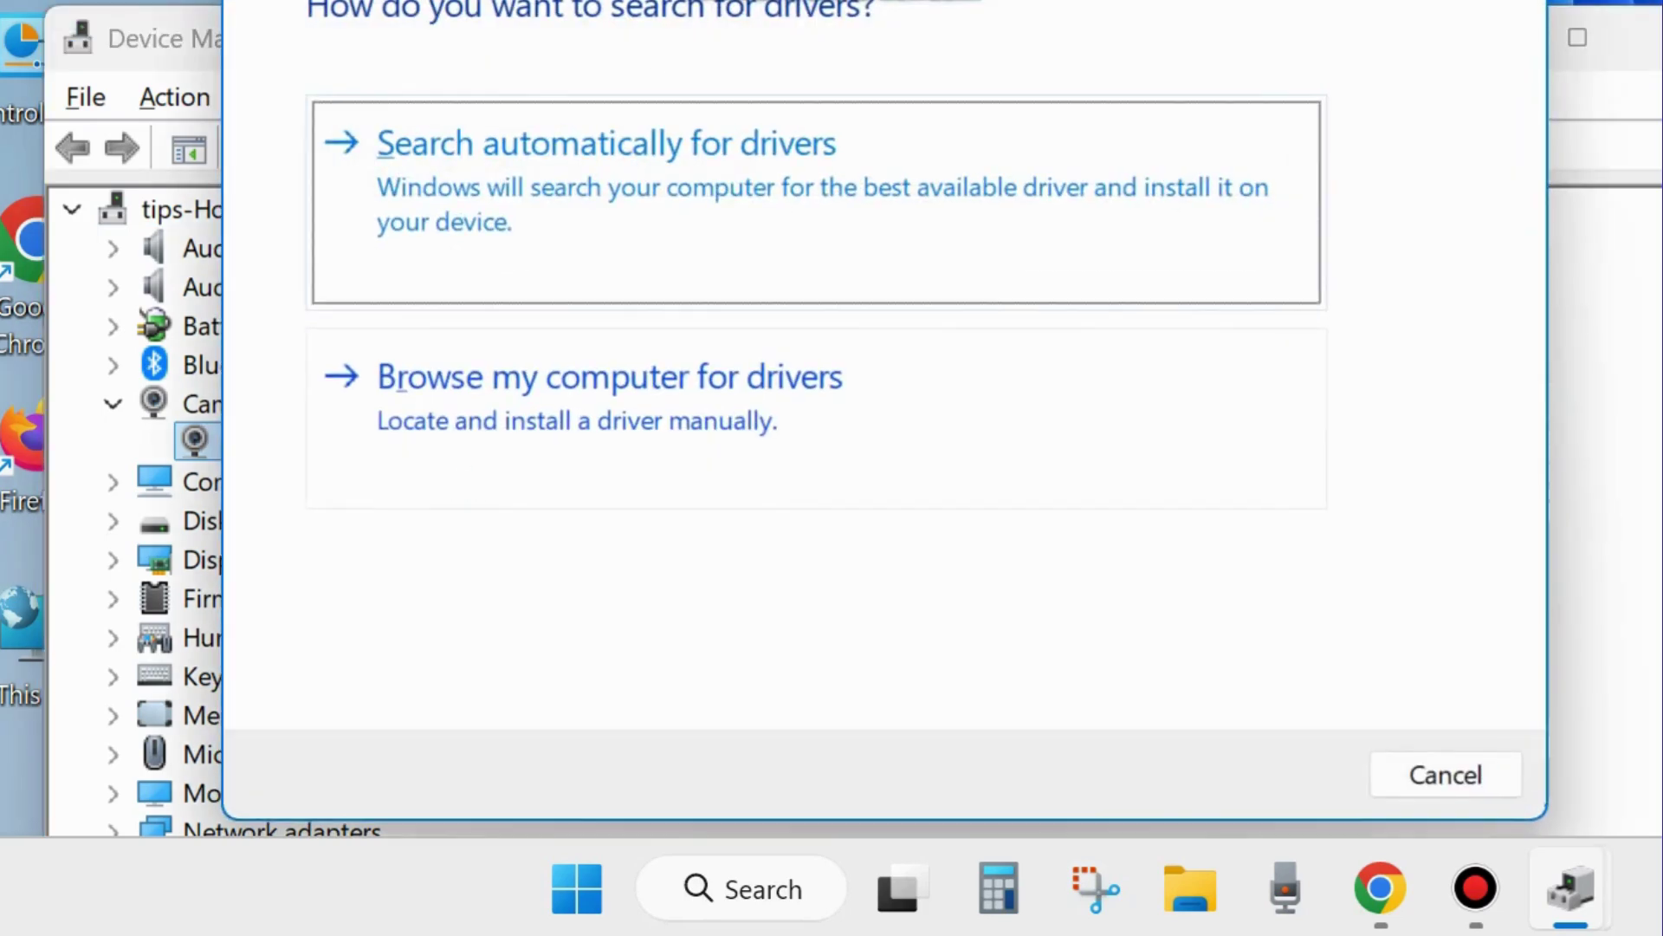
pyautogui.moveTo(771, 2); pyautogui.dragTo(731, 37)
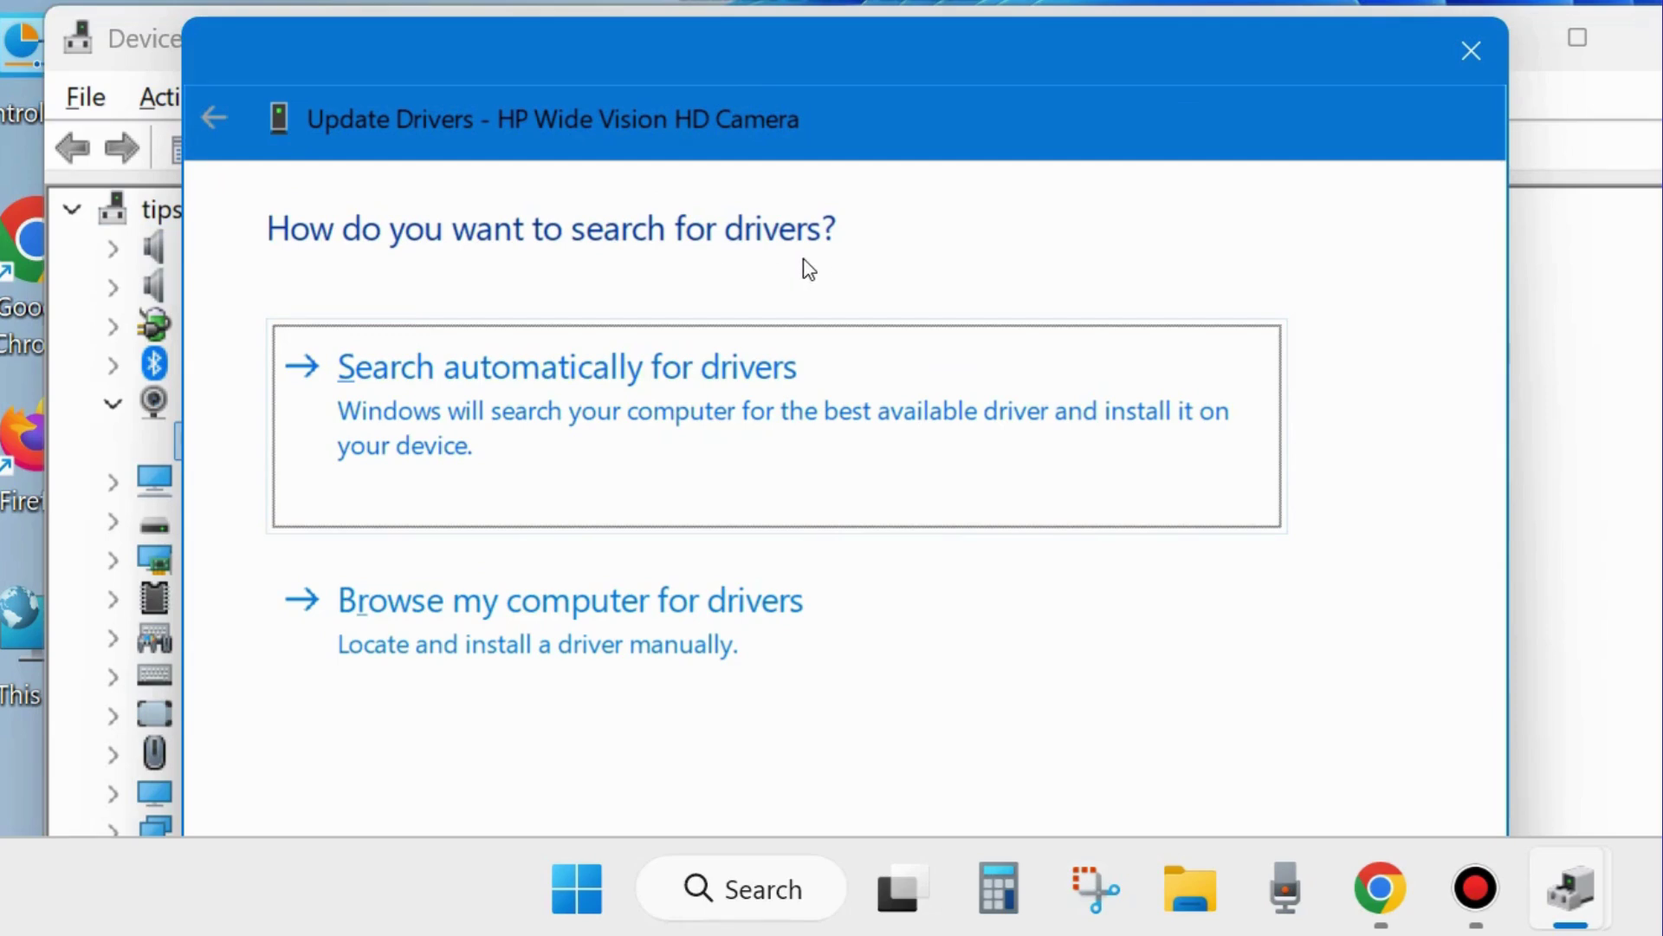
pyautogui.click(565, 422)
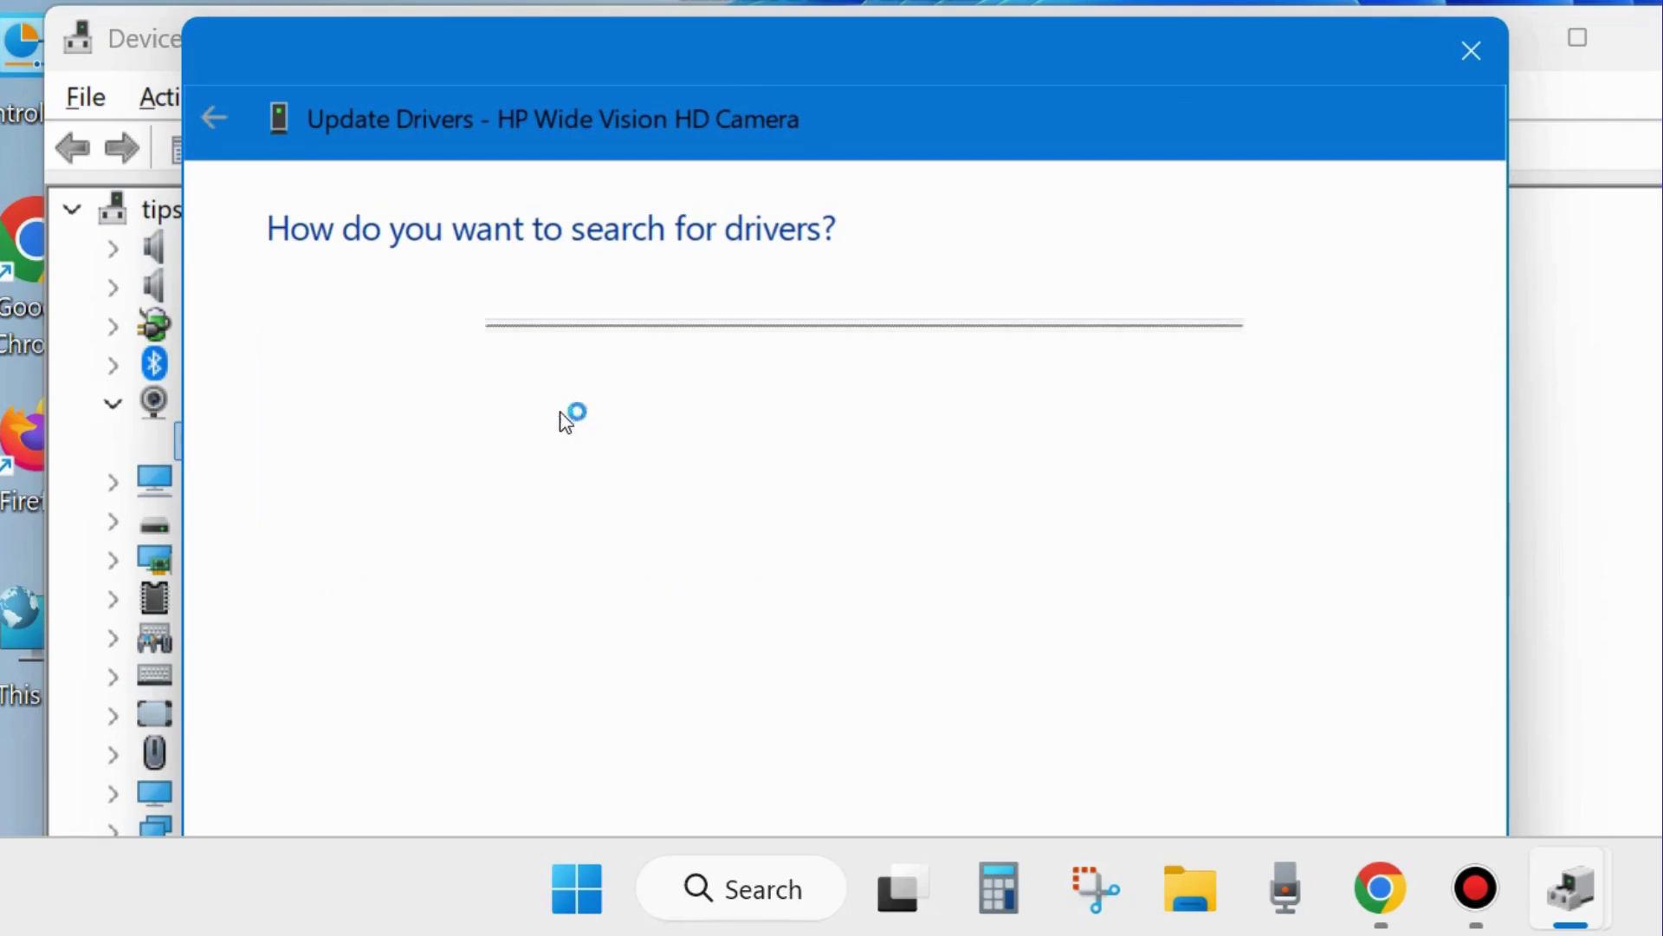
pyautogui.click(1470, 50)
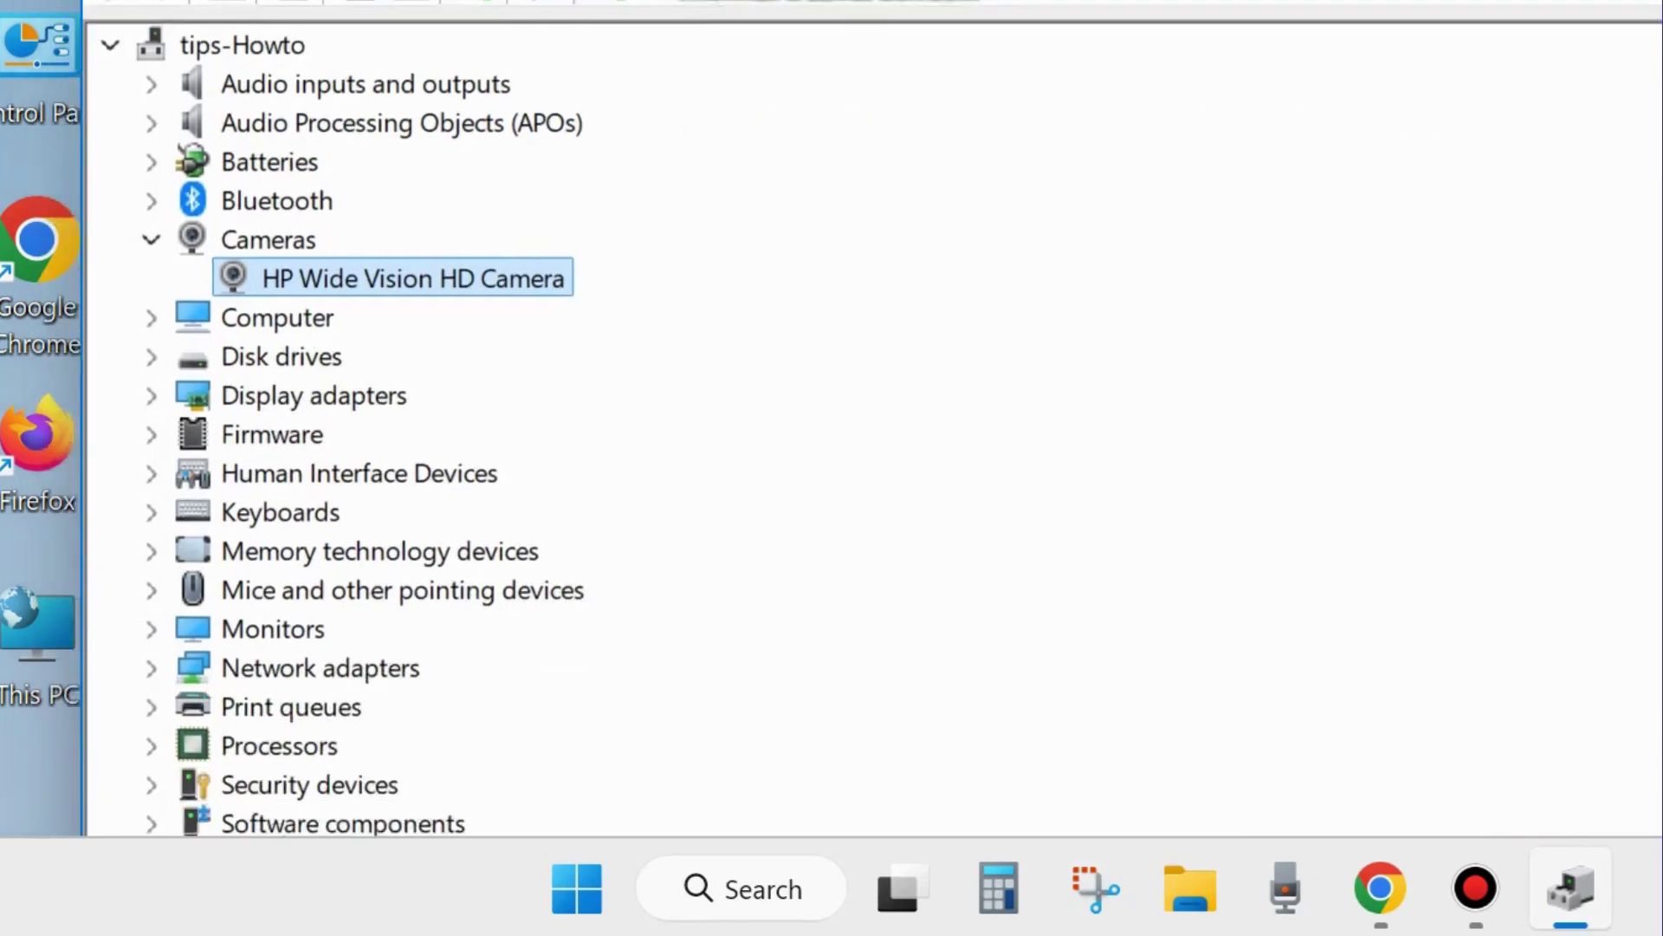
# Step: Open the properties of the first USB Root Hub (USB 3.0) under Universal Serial Bus controllers
pyautogui.scroll(-1, 405, 143)
pyautogui.scroll(-1, 316, 522)
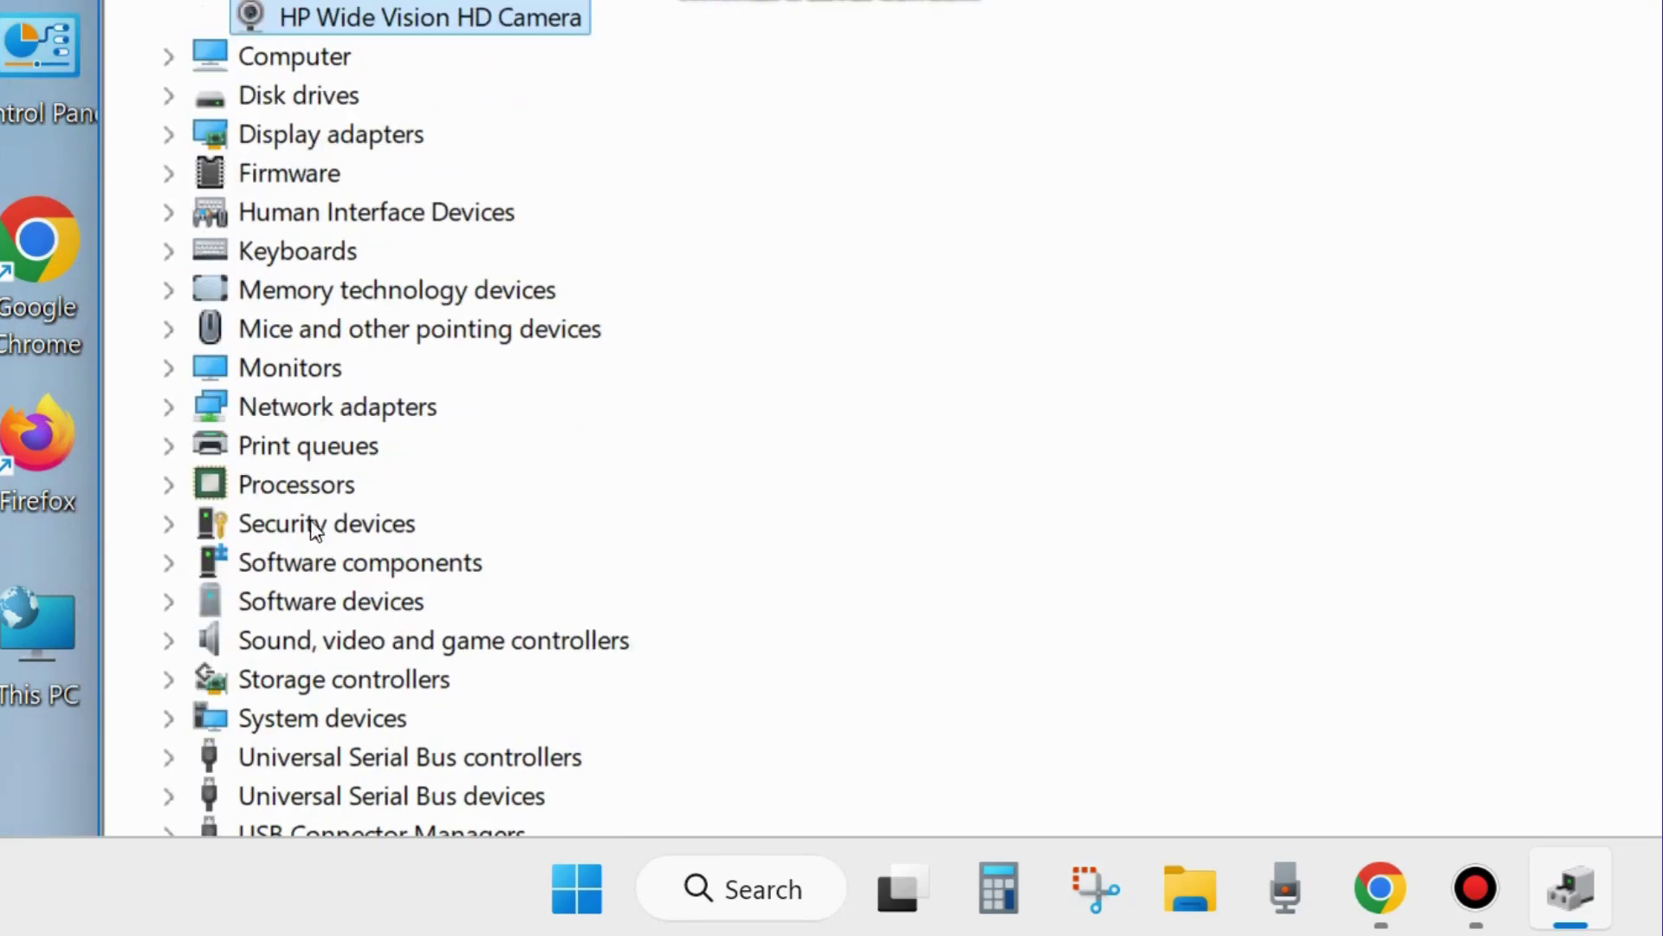
pyautogui.scroll(-1, 378, 693)
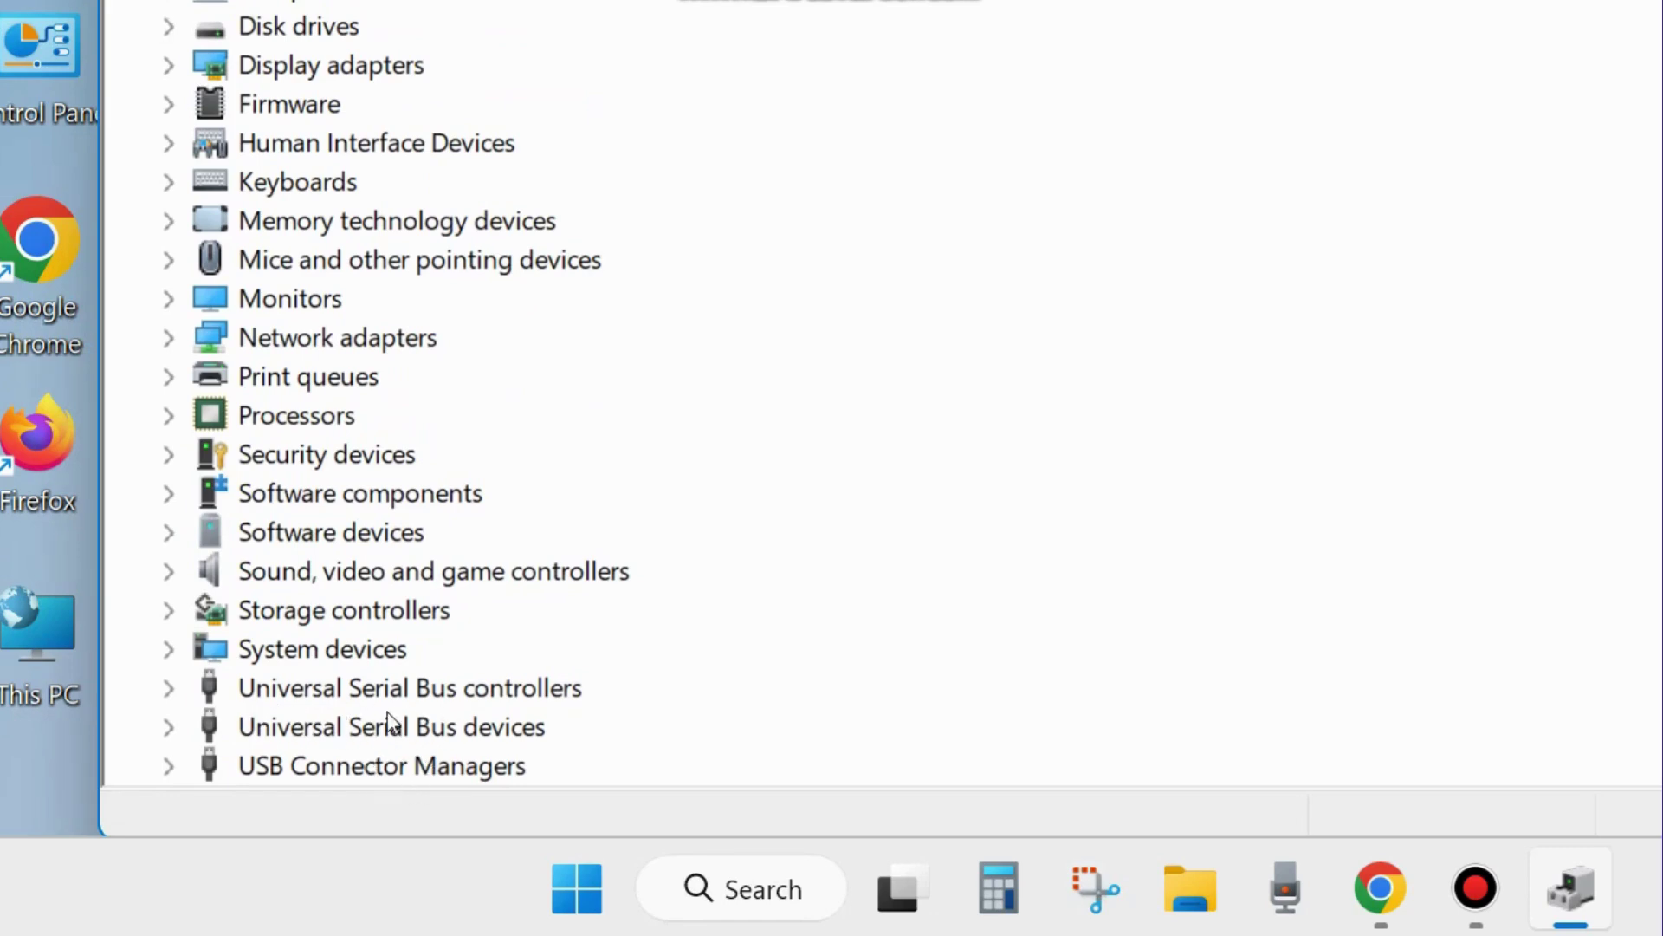
pyautogui.click(169, 689)
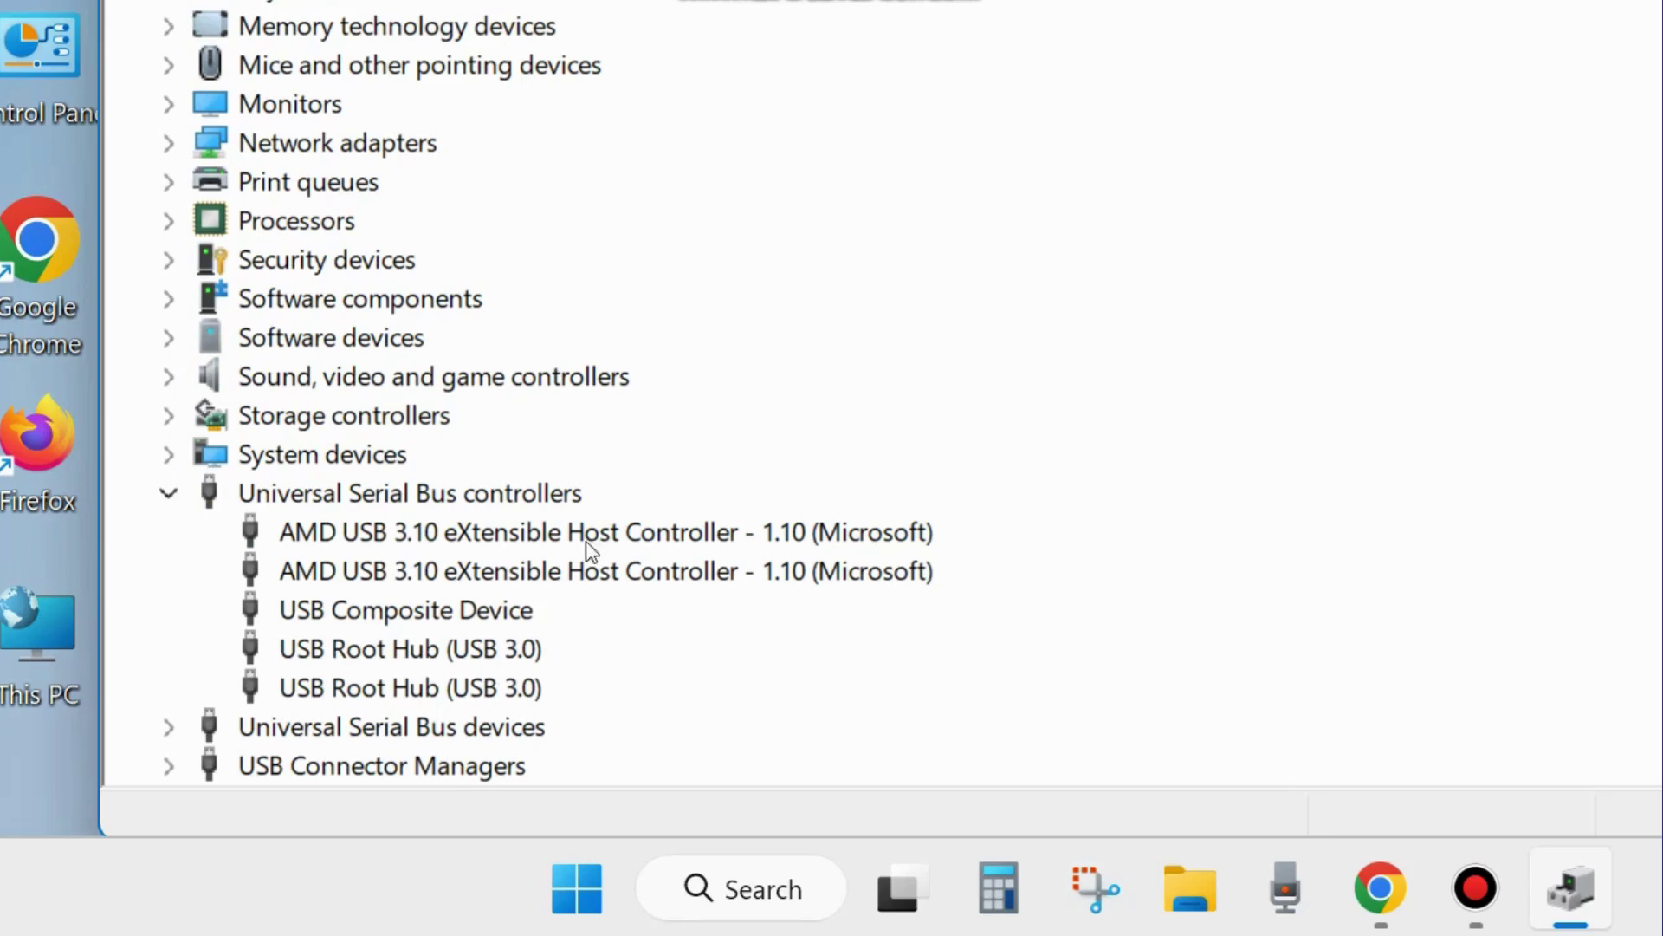
pyautogui.rightClick(400, 656)
pyautogui.click(535, 623)
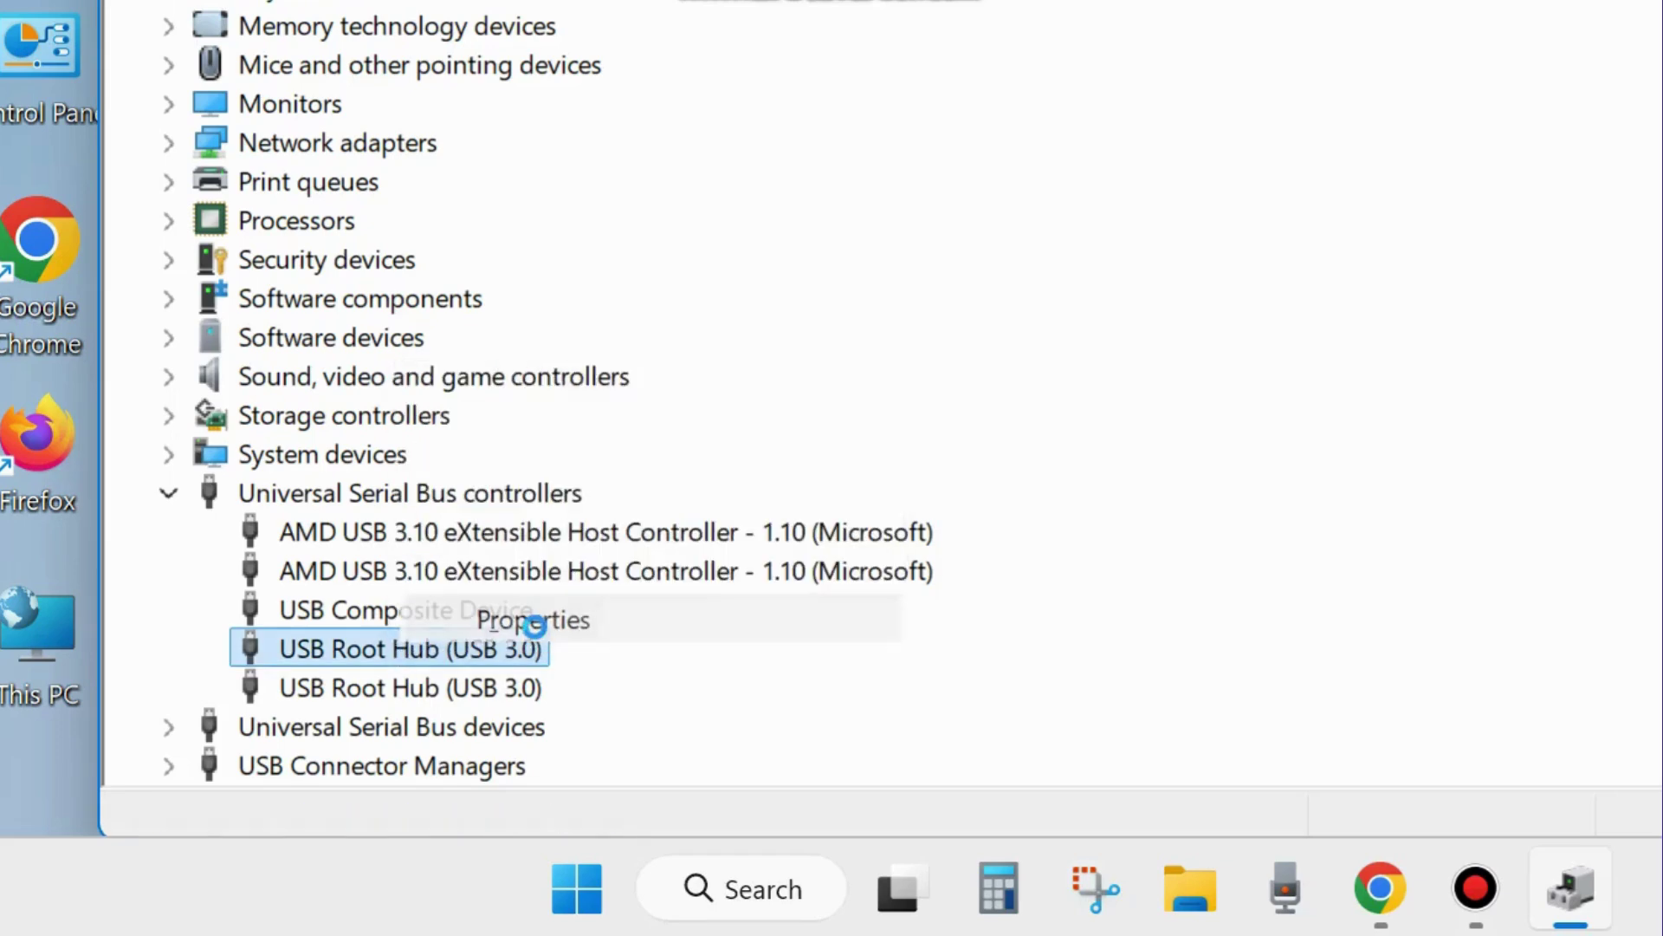
pyautogui.moveTo(1040, 0); pyautogui.dragTo(960, 47)
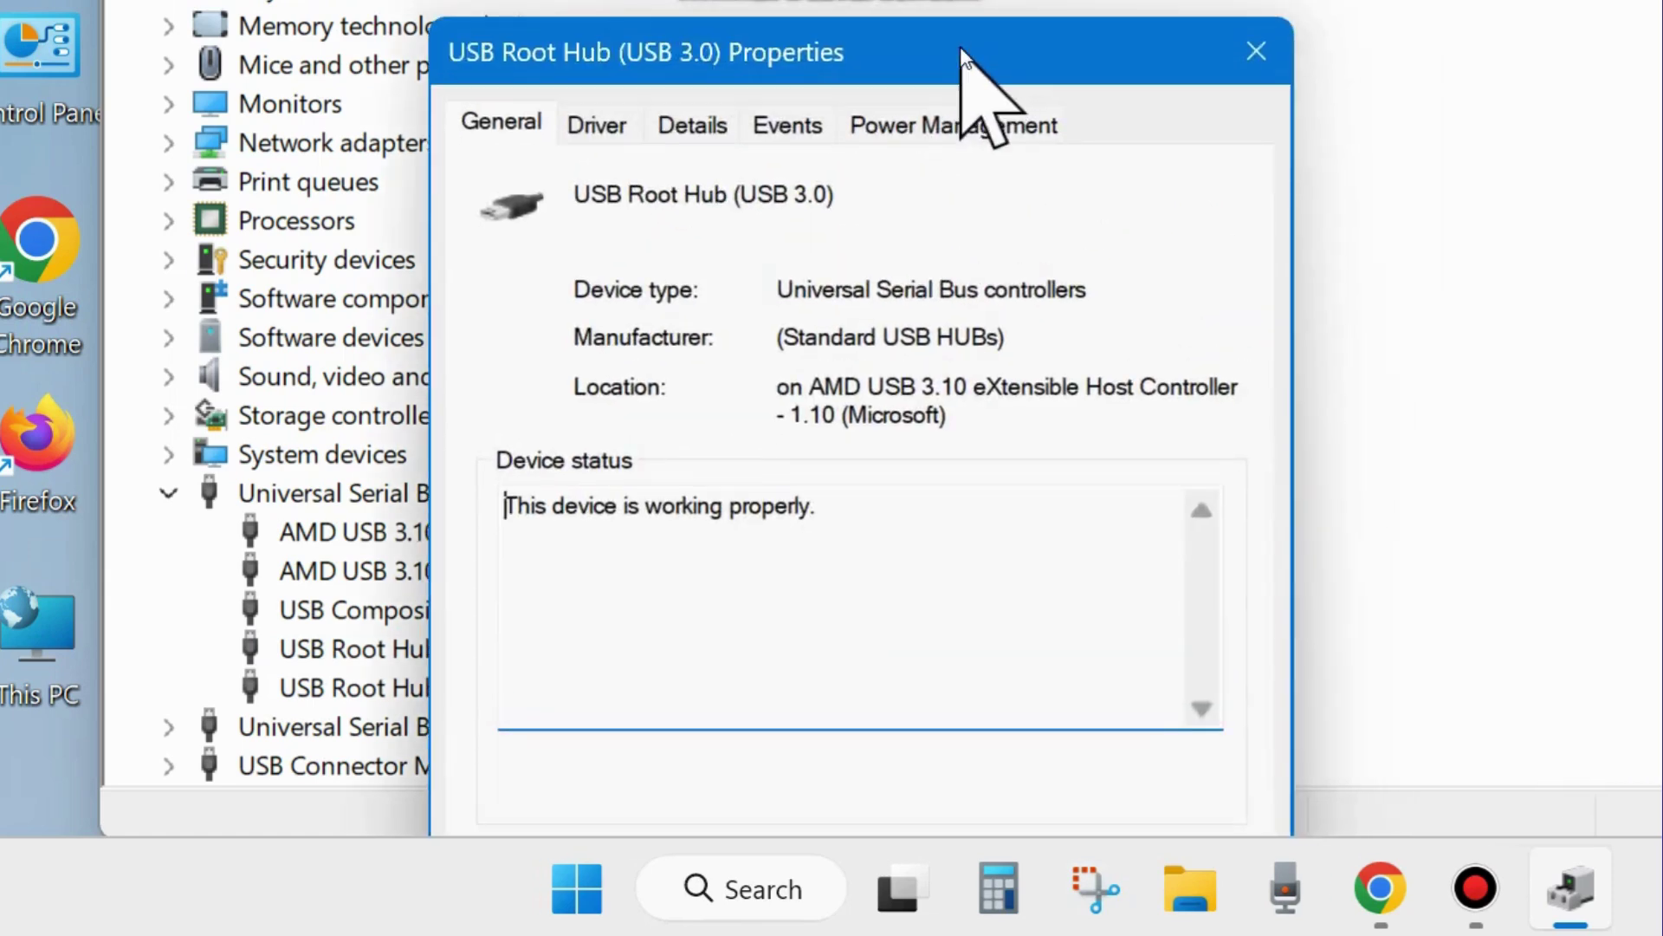
# Step: Disallow the computer from turning off the USB Root Hub to save power, confirm the change, and close Device Manager
pyautogui.click(955, 130)
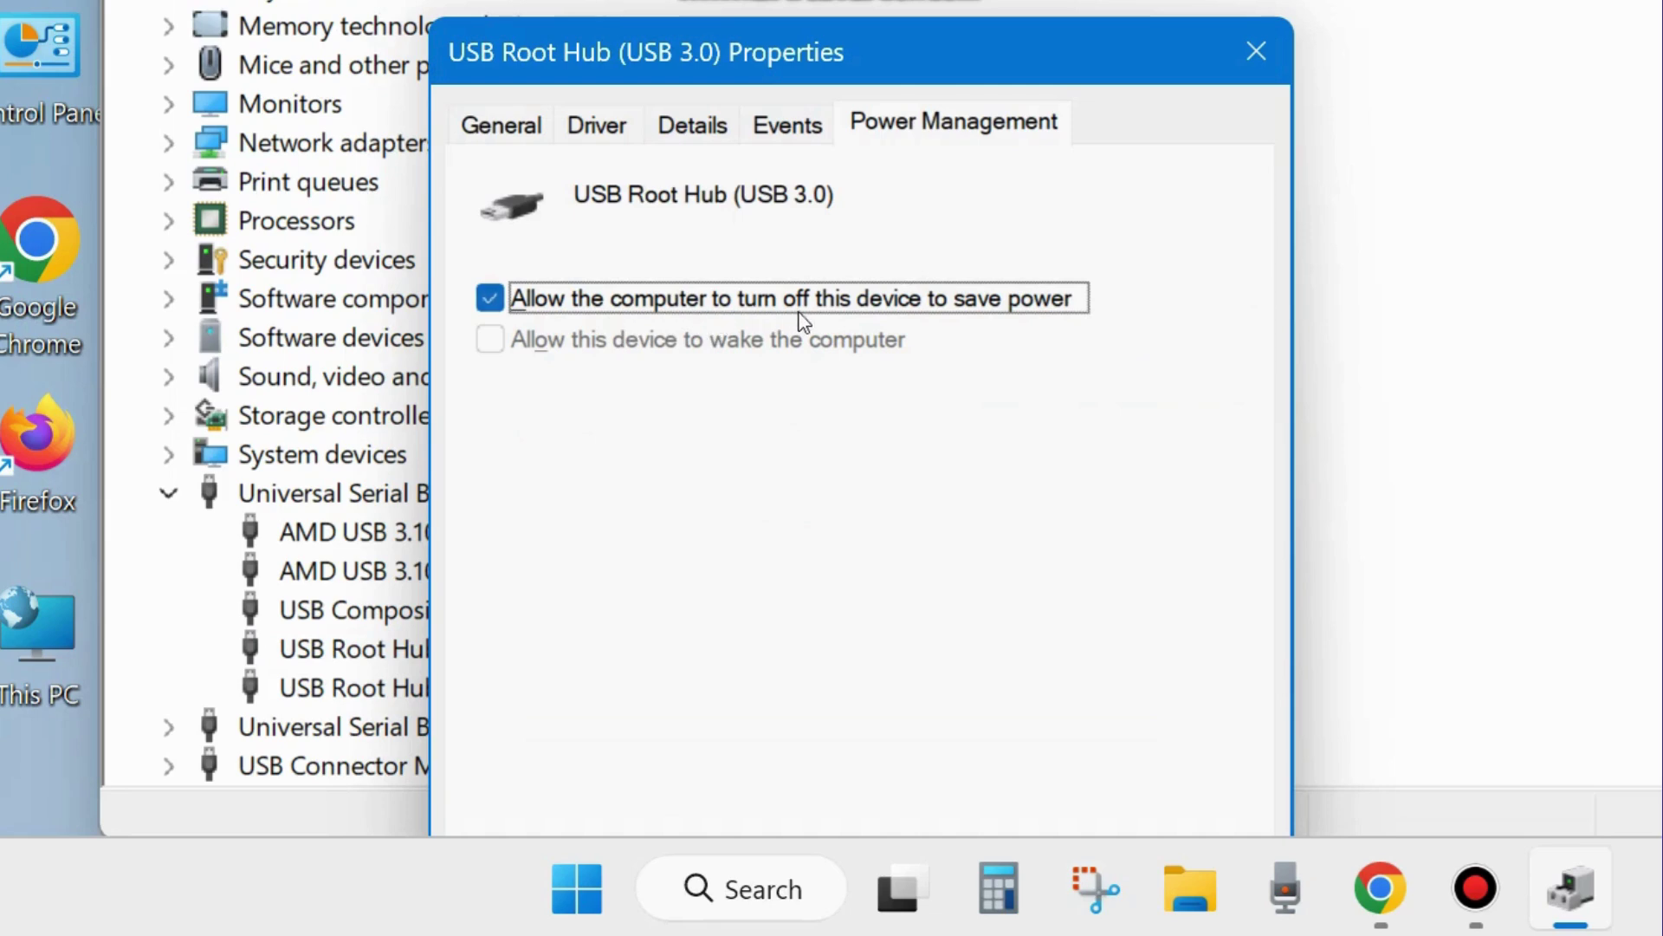
pyautogui.click(490, 299)
pyautogui.moveTo(869, 52); pyautogui.dragTo(872, 0)
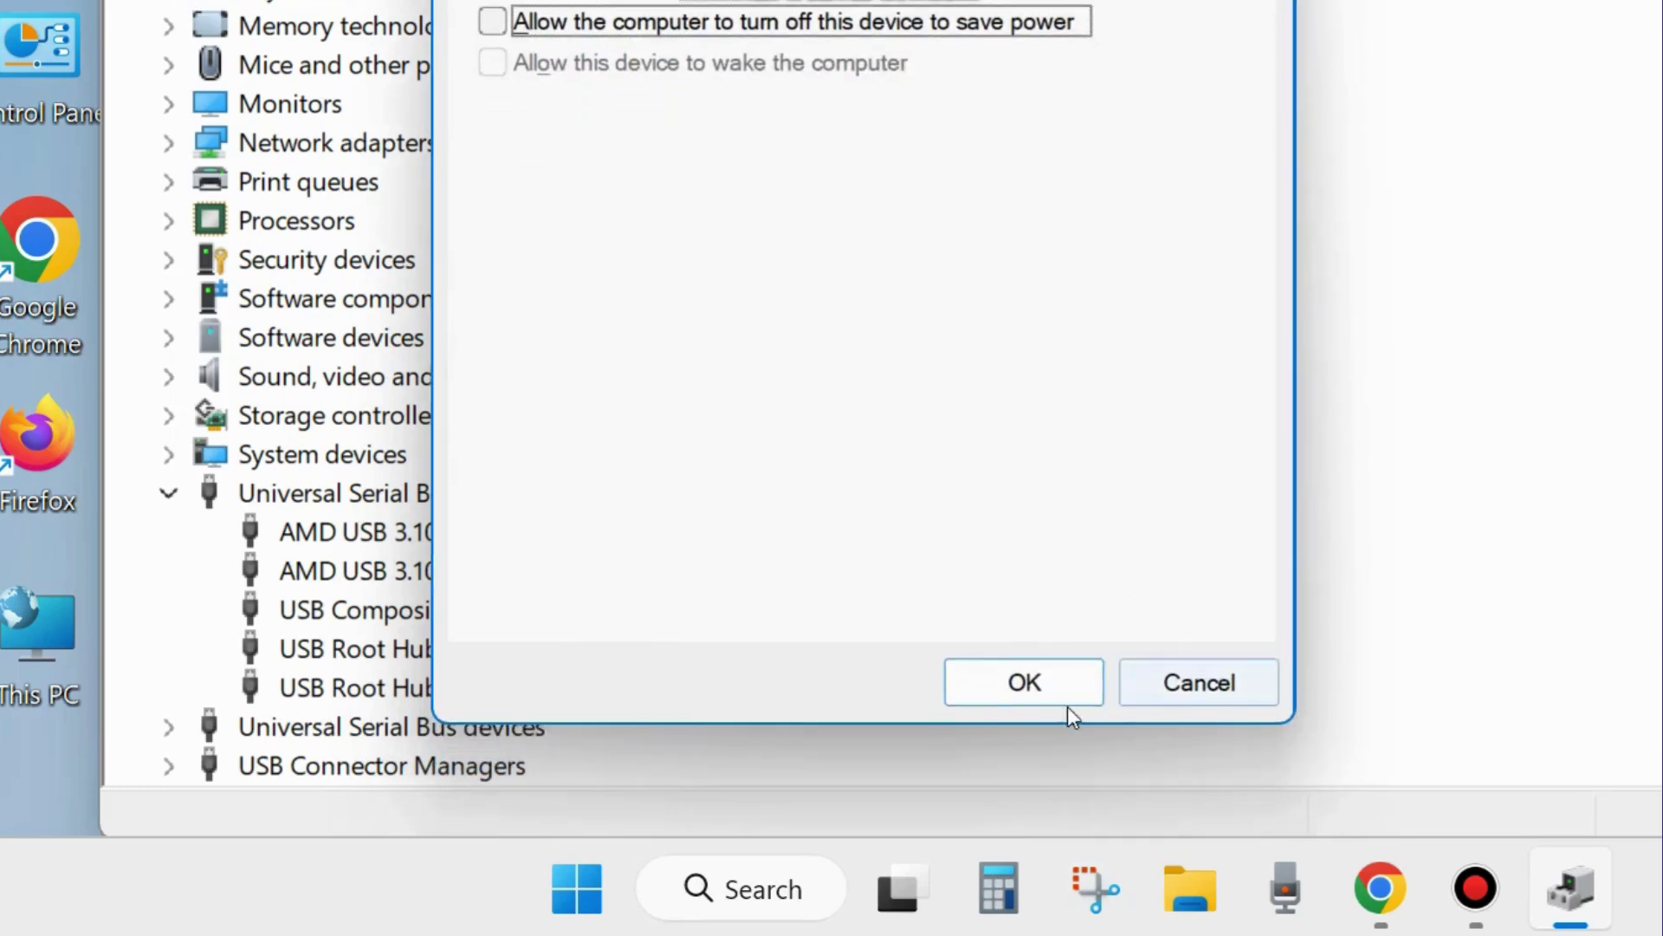
pyautogui.click(1042, 685)
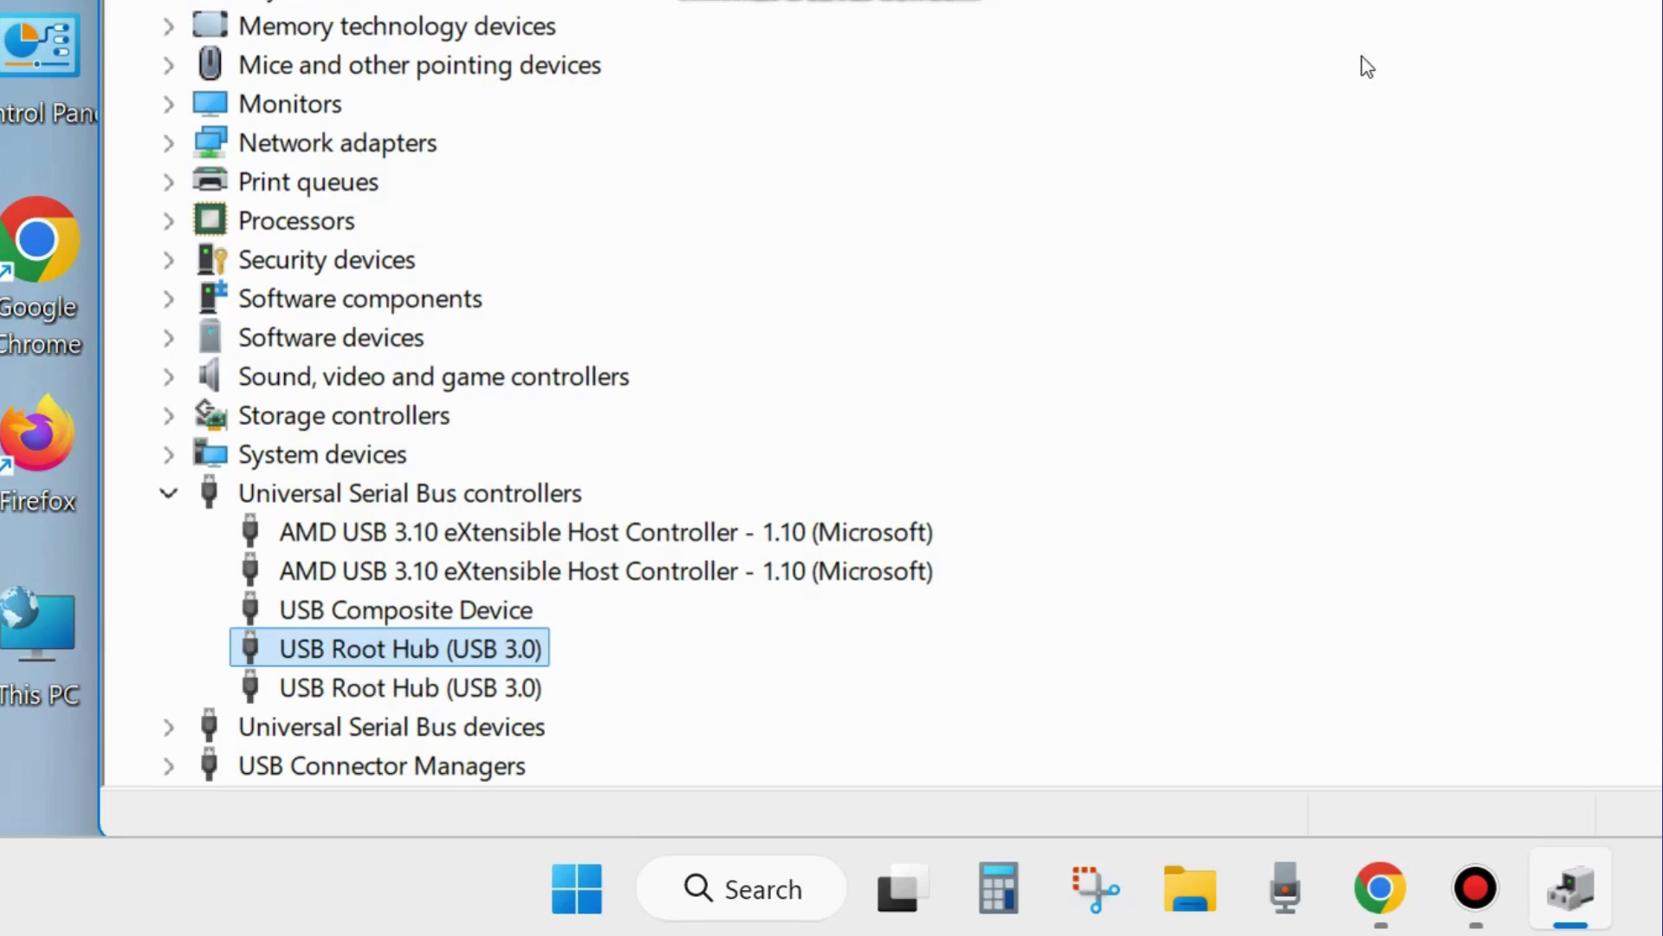
pyautogui.hotkey('alt', 'F4')
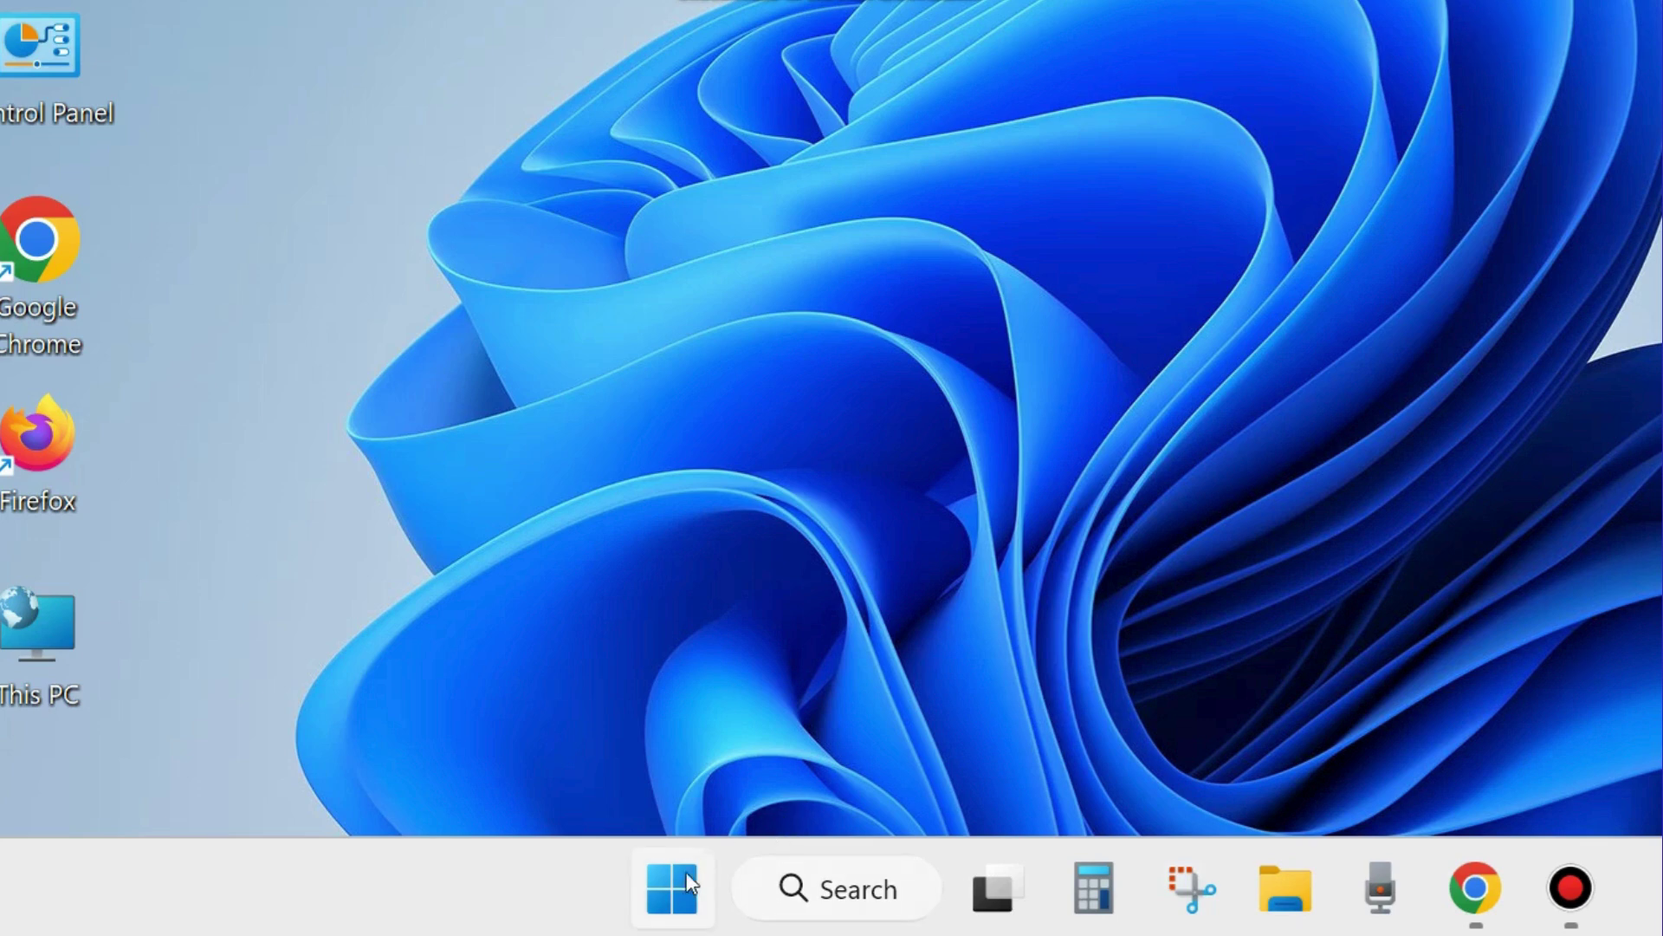
# Step: Open the installed apps list in Settings and filter it by "camer"
pyautogui.rightClick(682, 894)
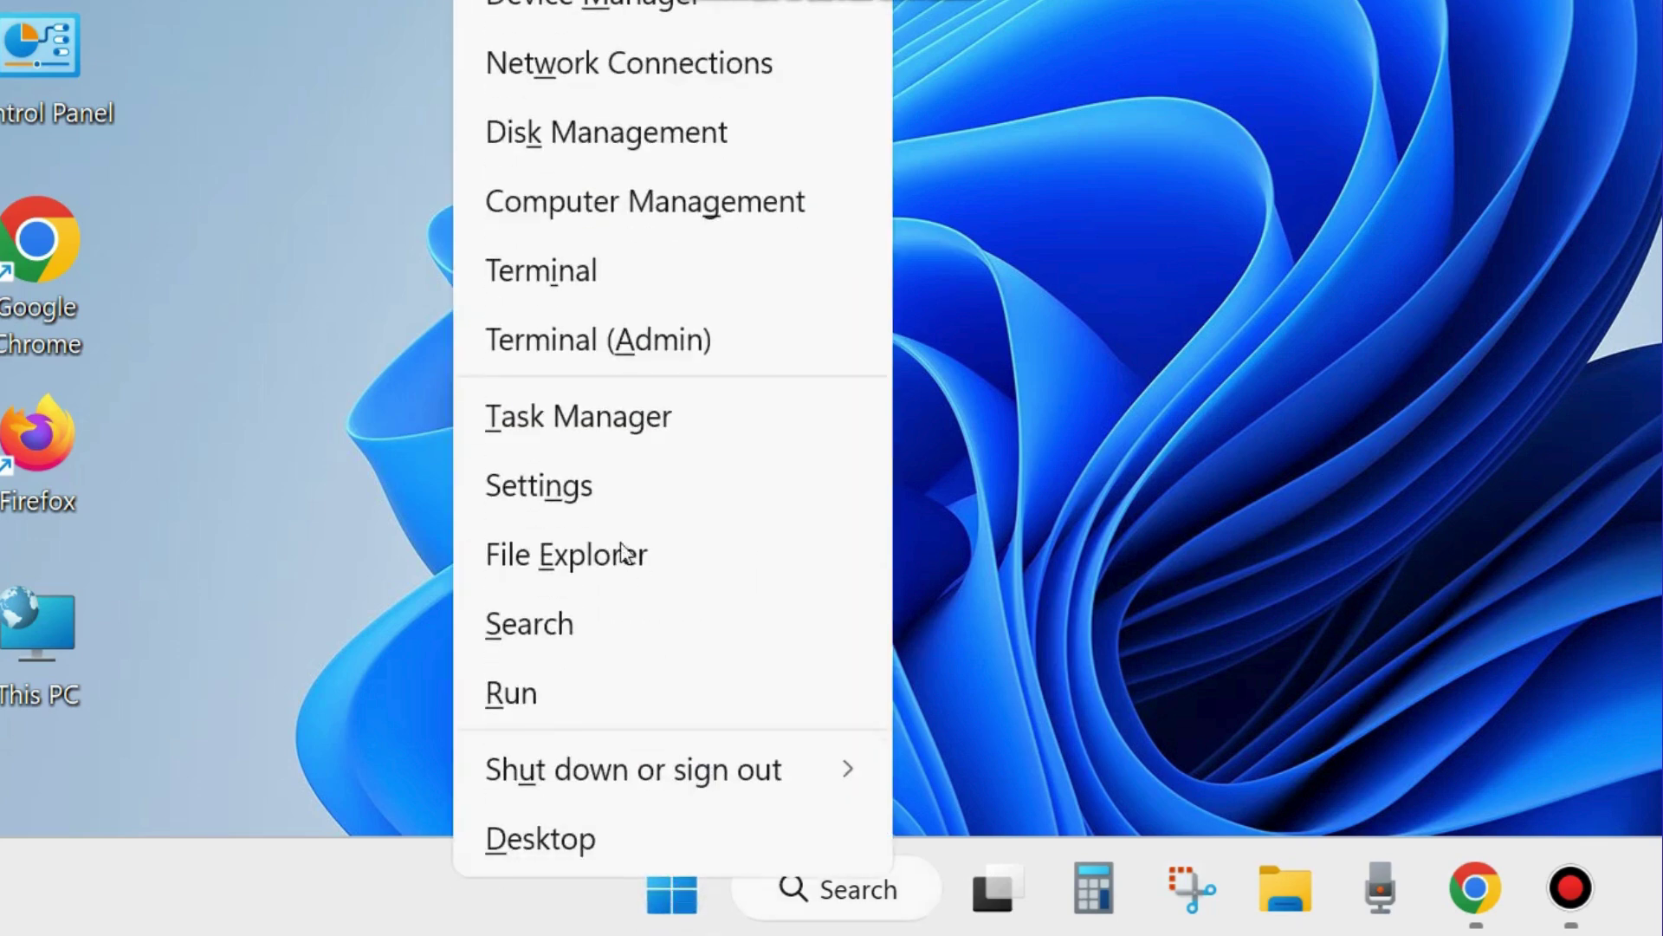
pyautogui.click(561, 490)
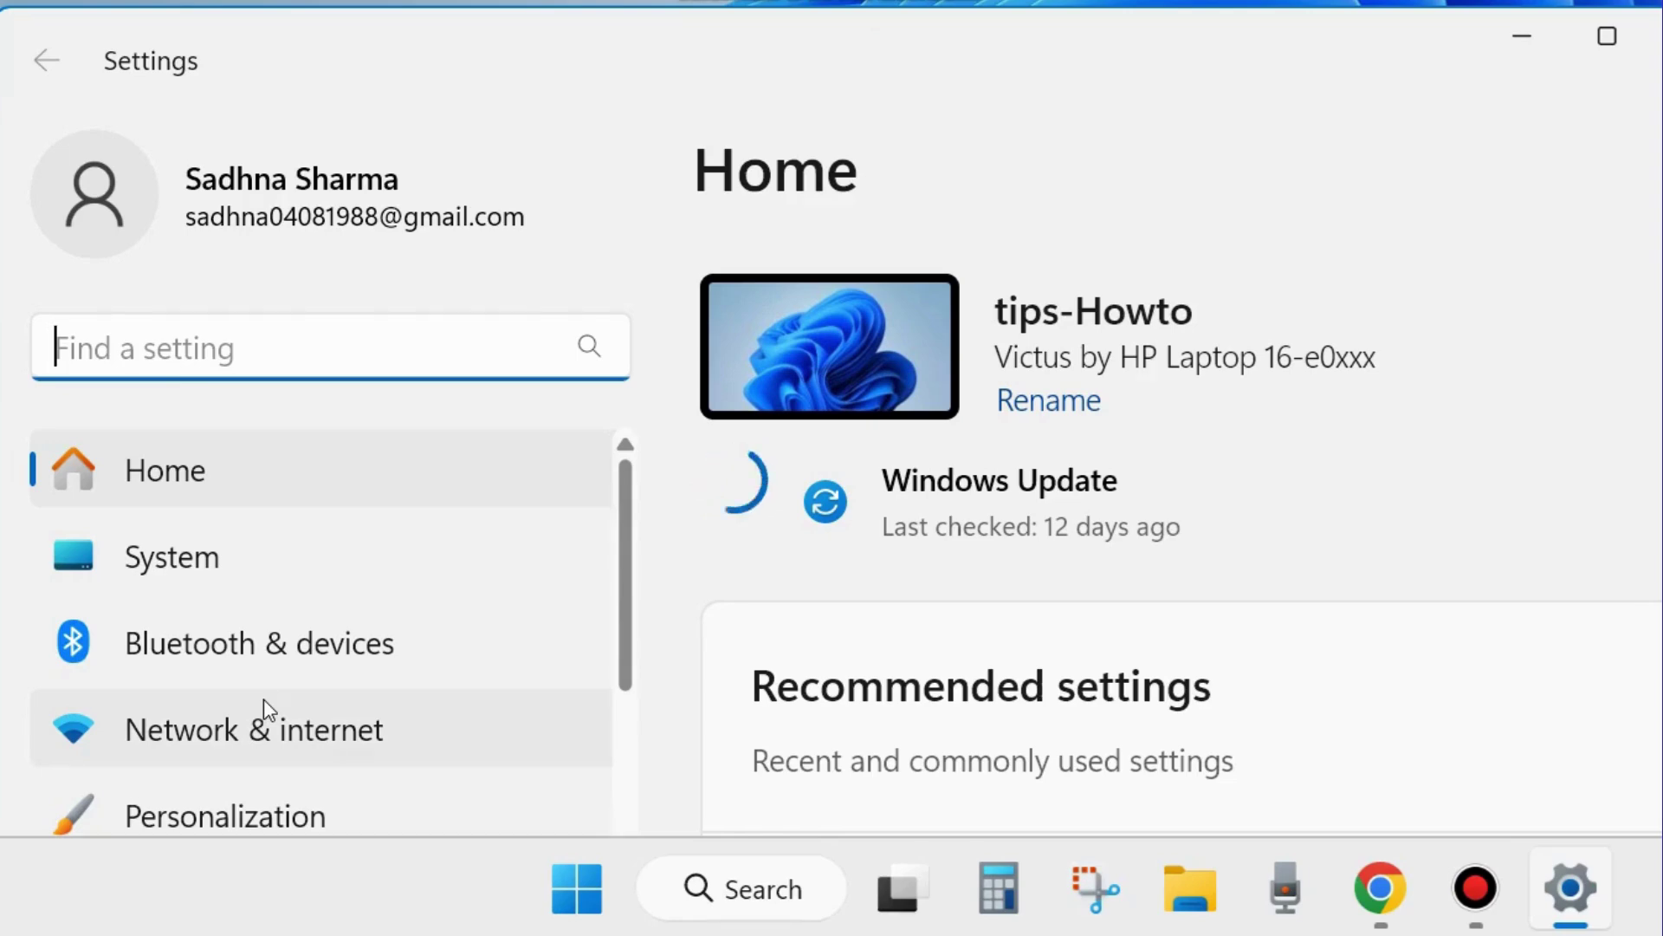
pyautogui.scroll(-3, 263, 699)
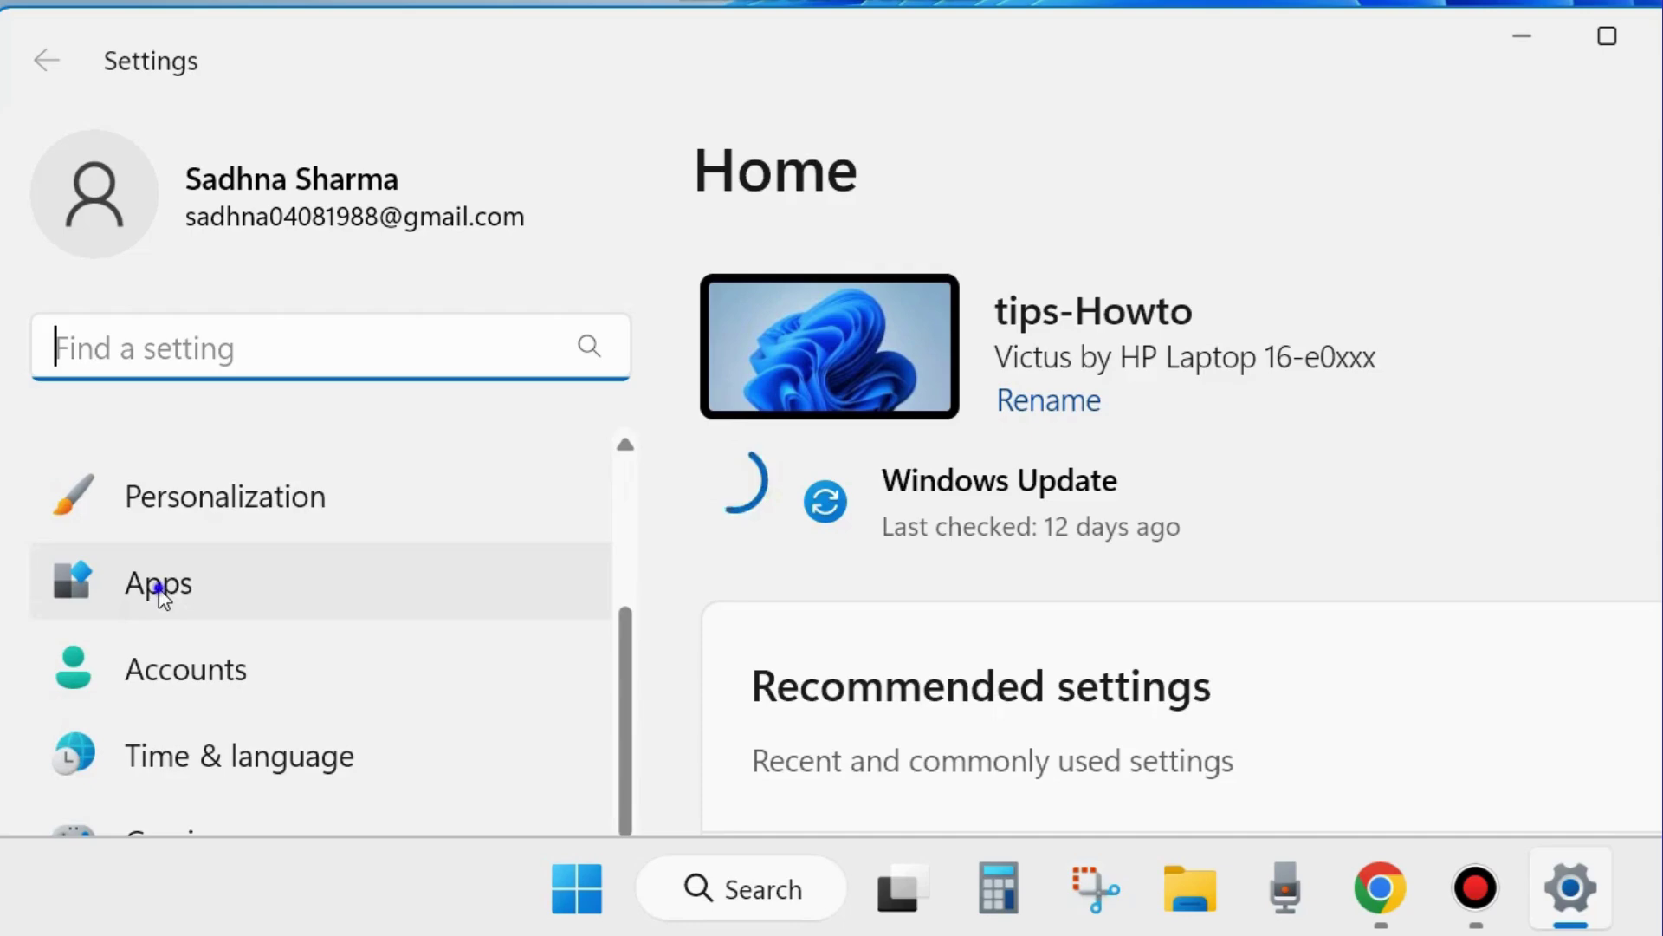
pyautogui.click(159, 588)
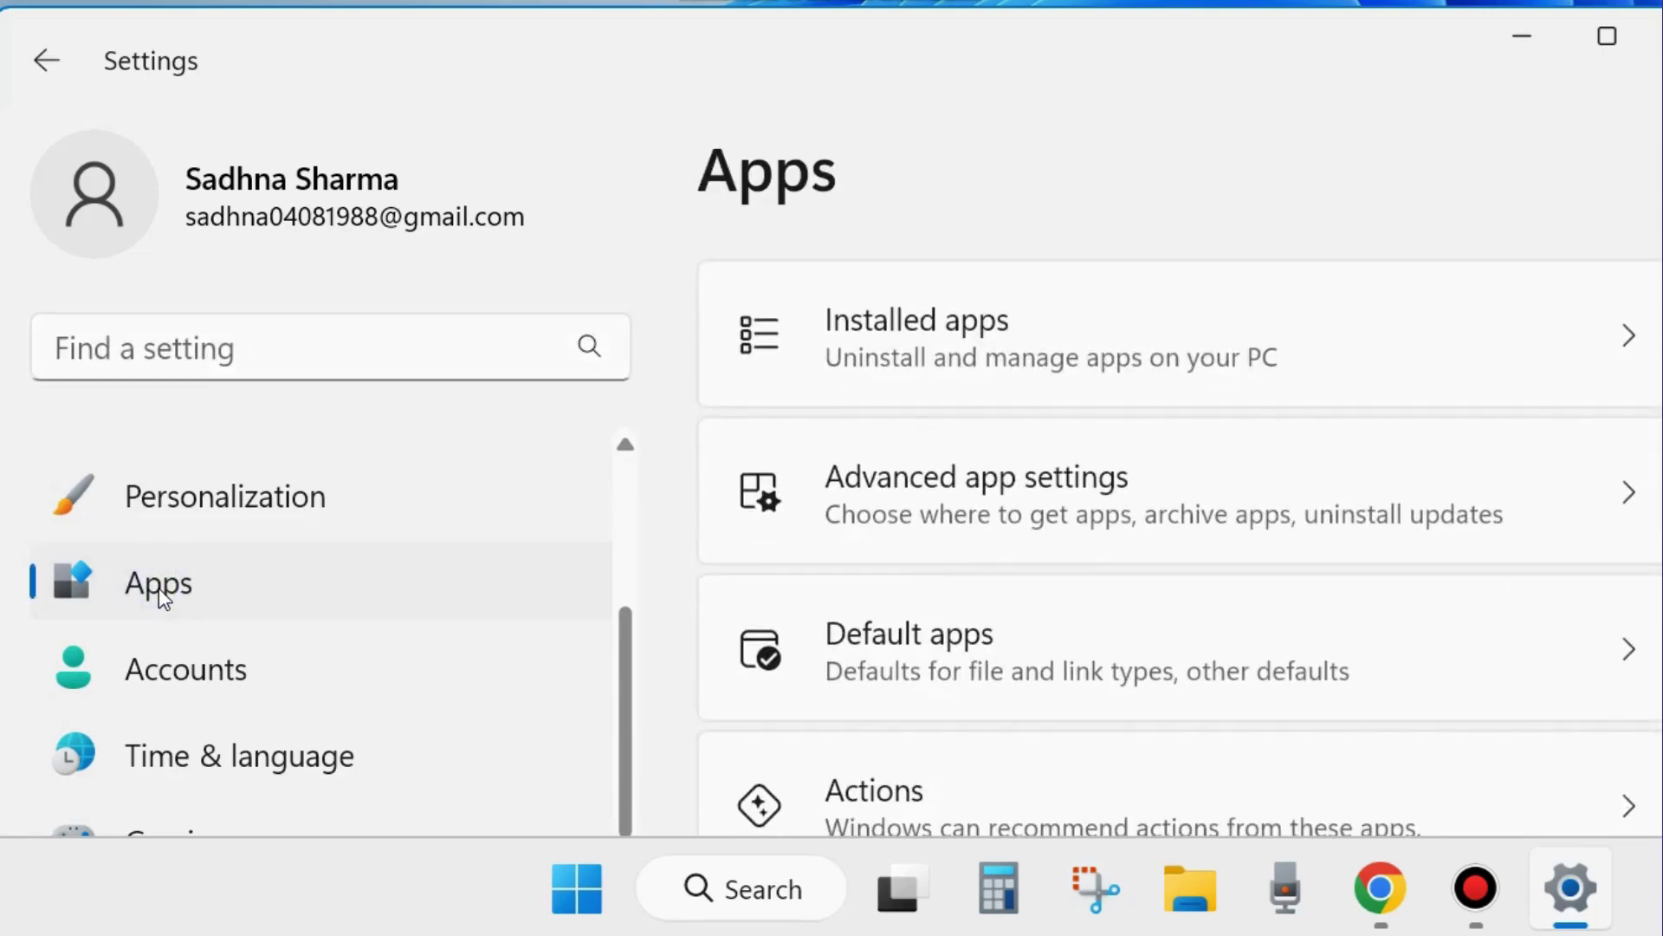
pyautogui.click(907, 327)
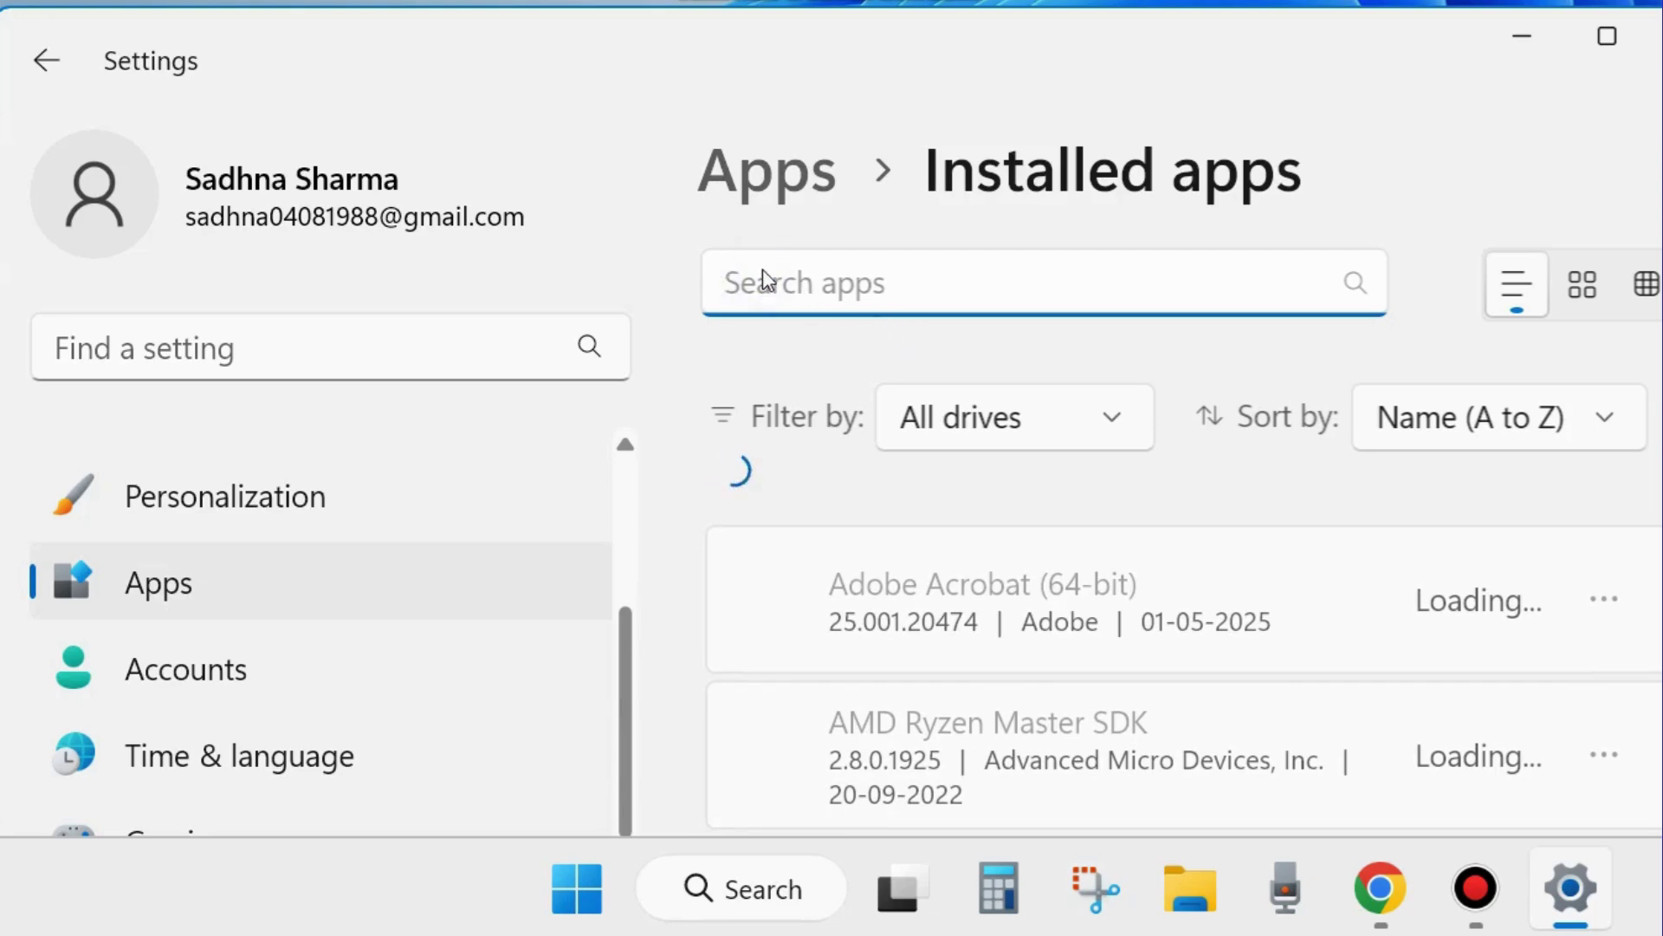
pyautogui.write('c')
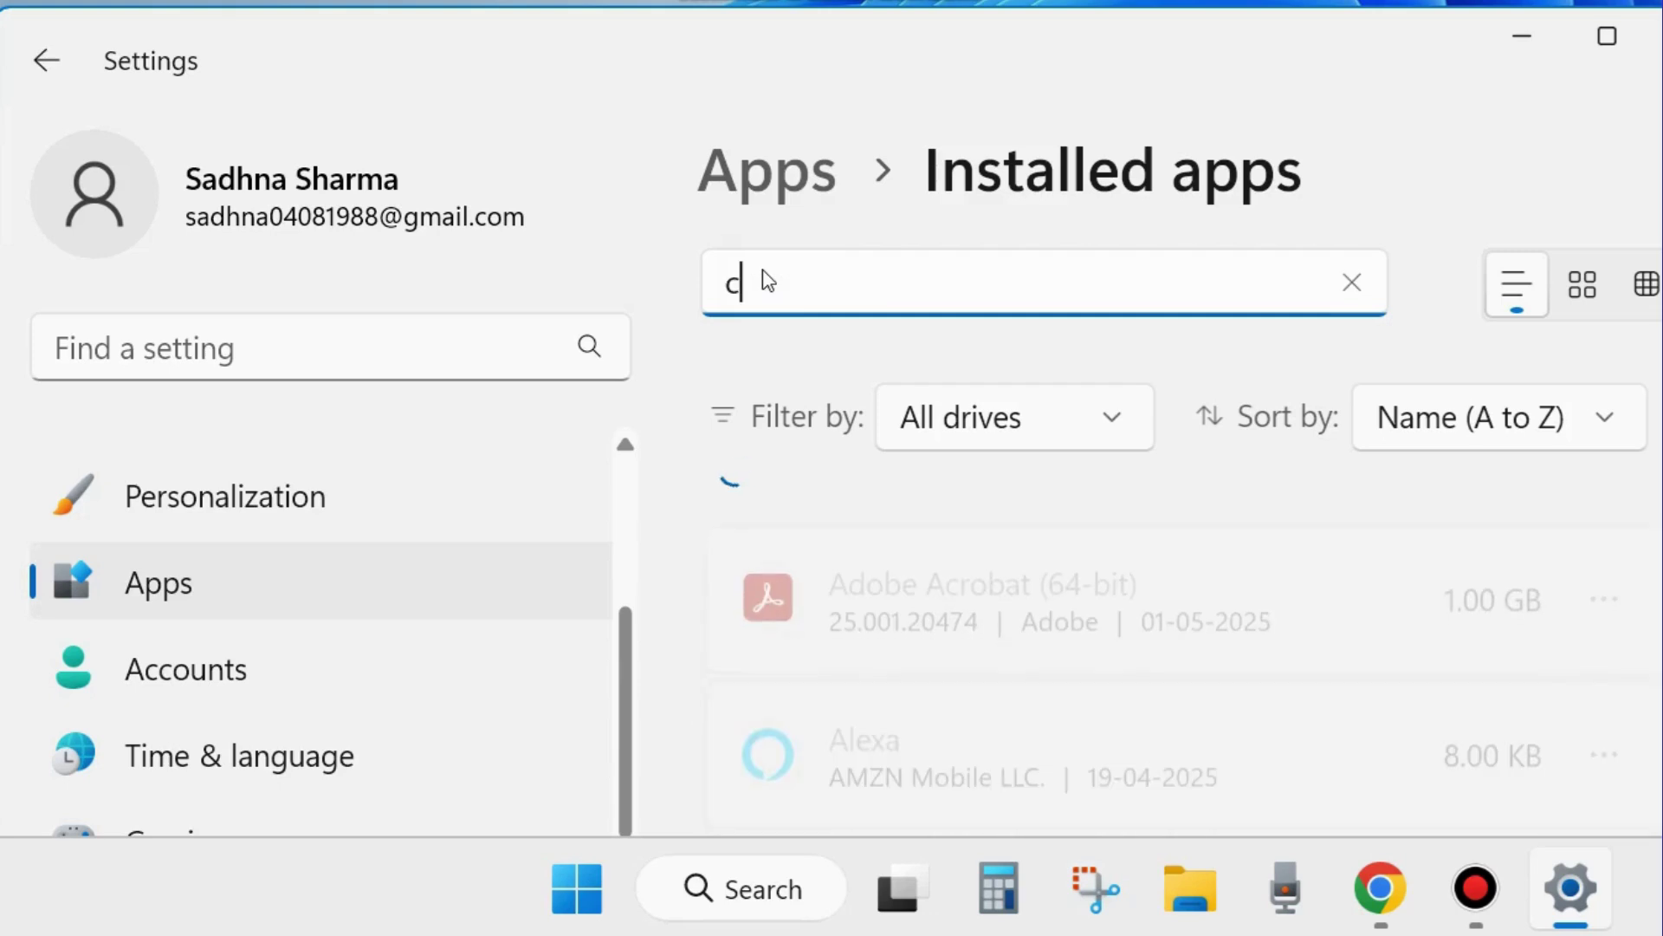
pyautogui.write('amer')
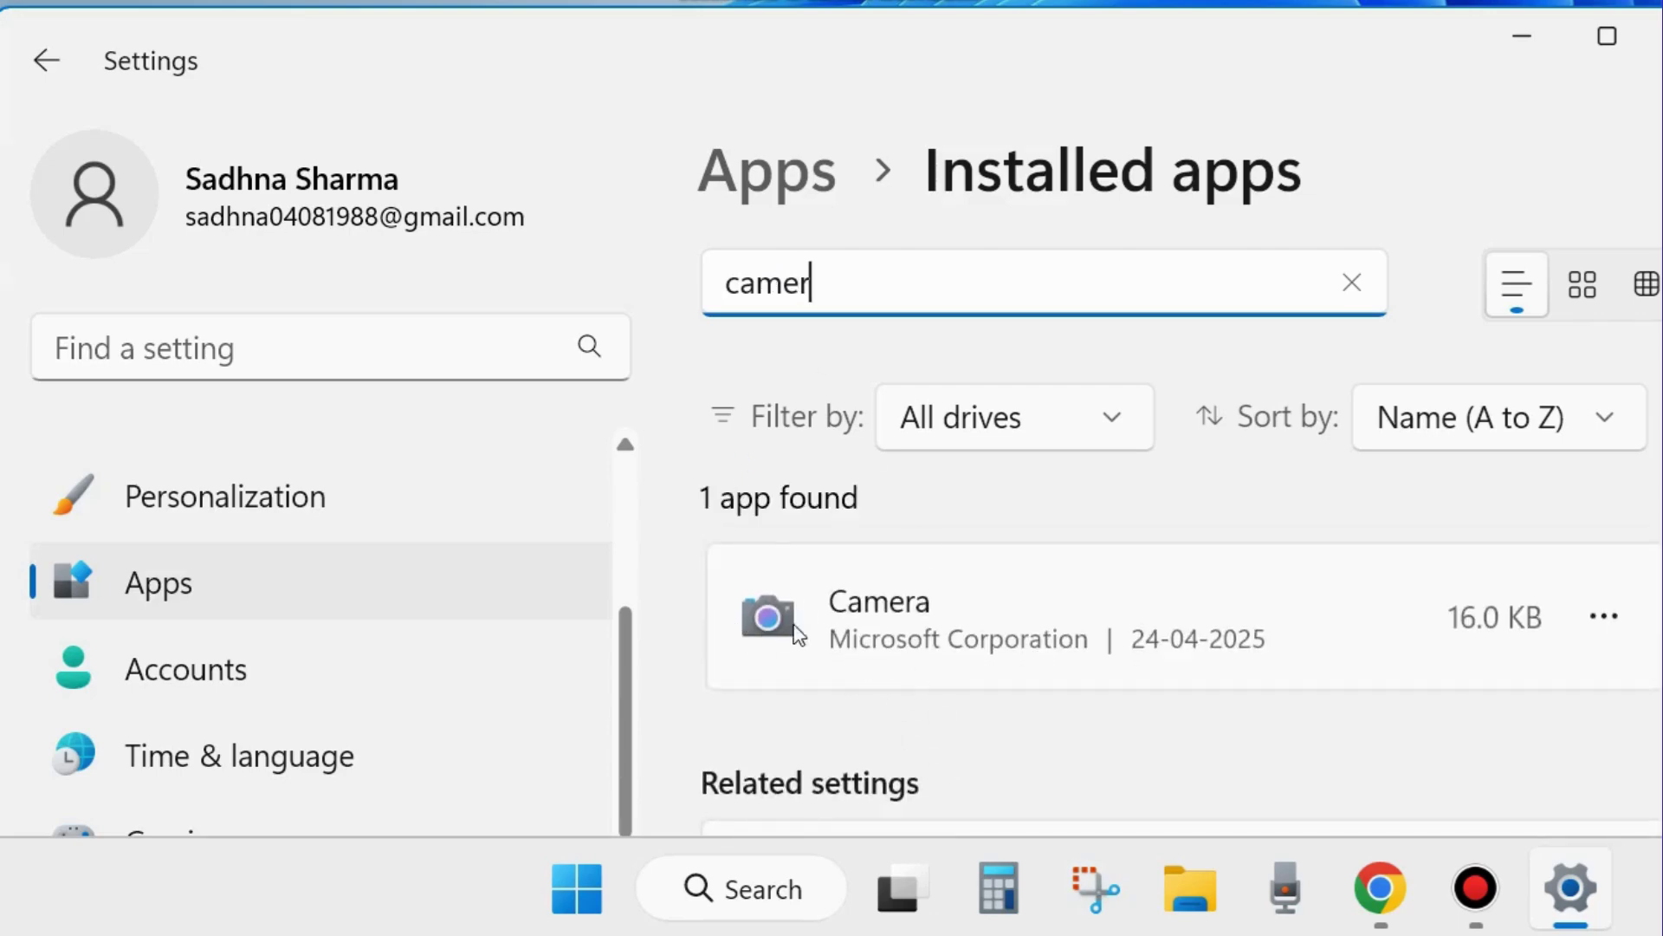
# Step: Open the Camera app's advanced options, view the choices for letting it run in the background, and dismiss them
pyautogui.click(1608, 617)
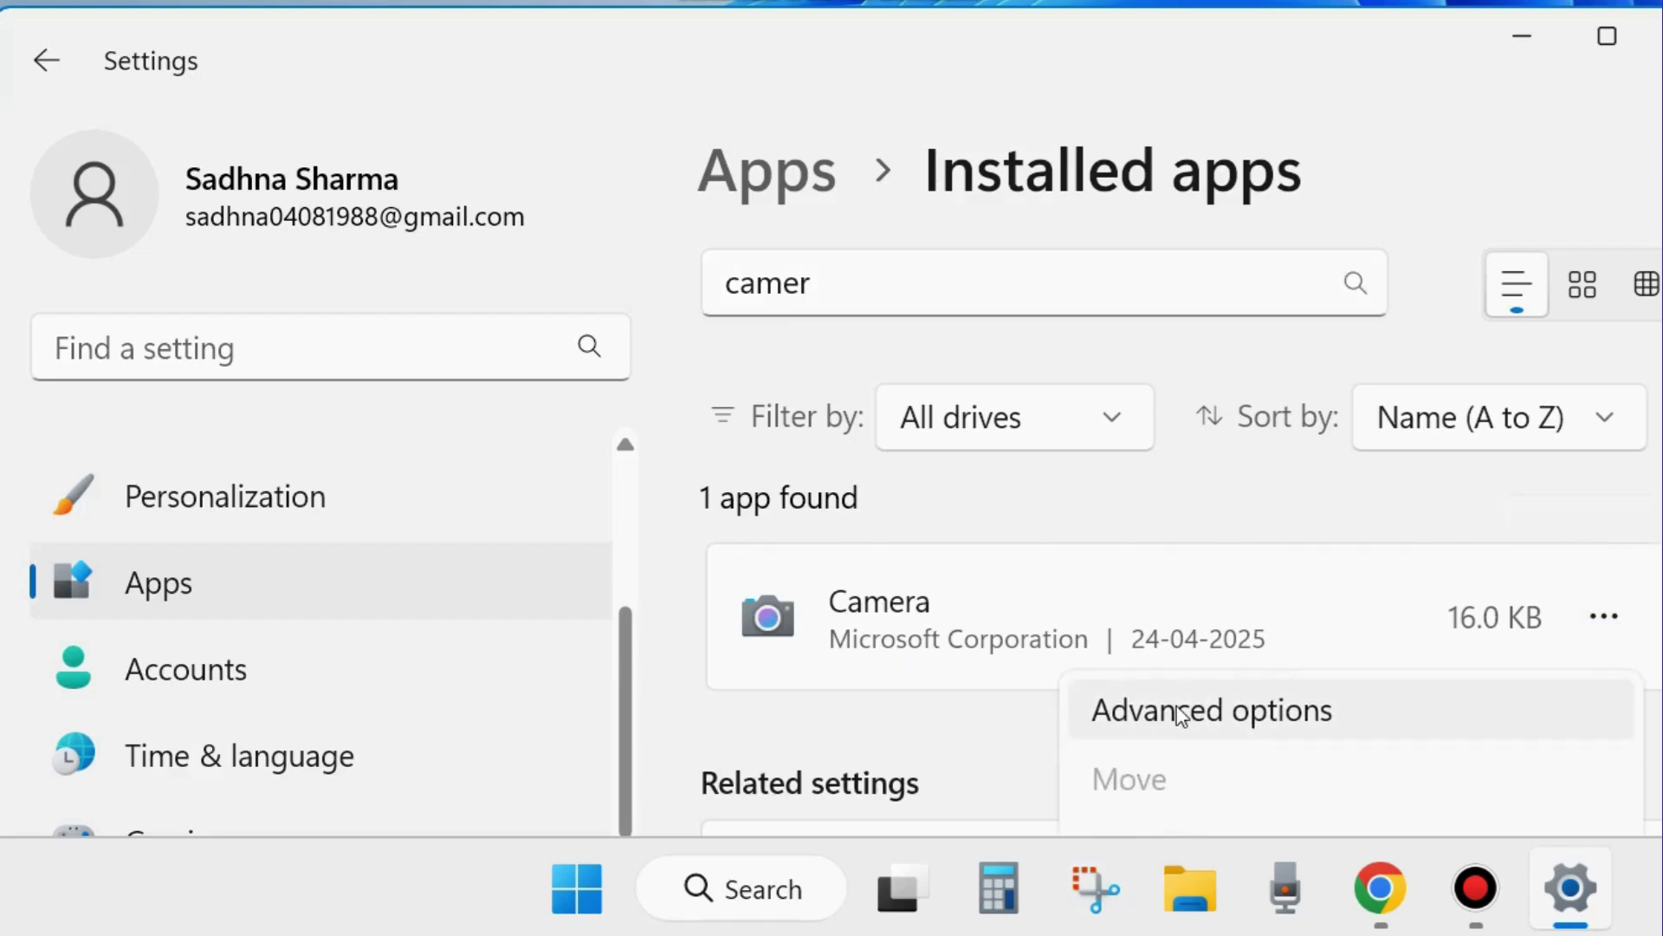
pyautogui.click(1182, 714)
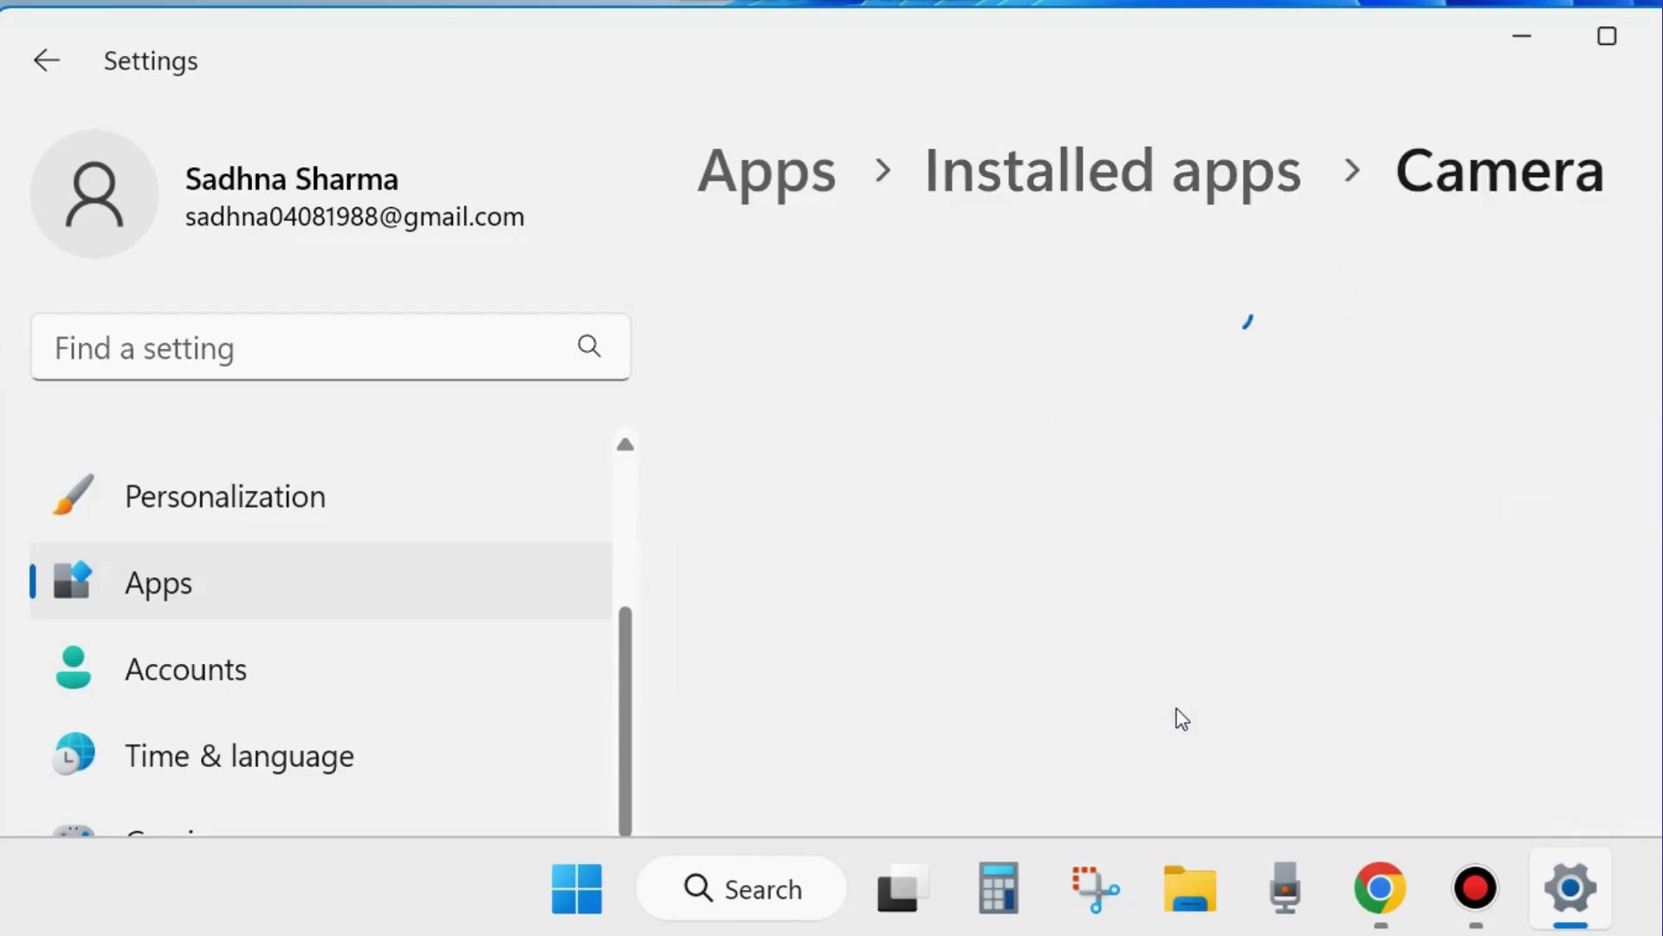
pyautogui.scroll(-10, 1181, 714)
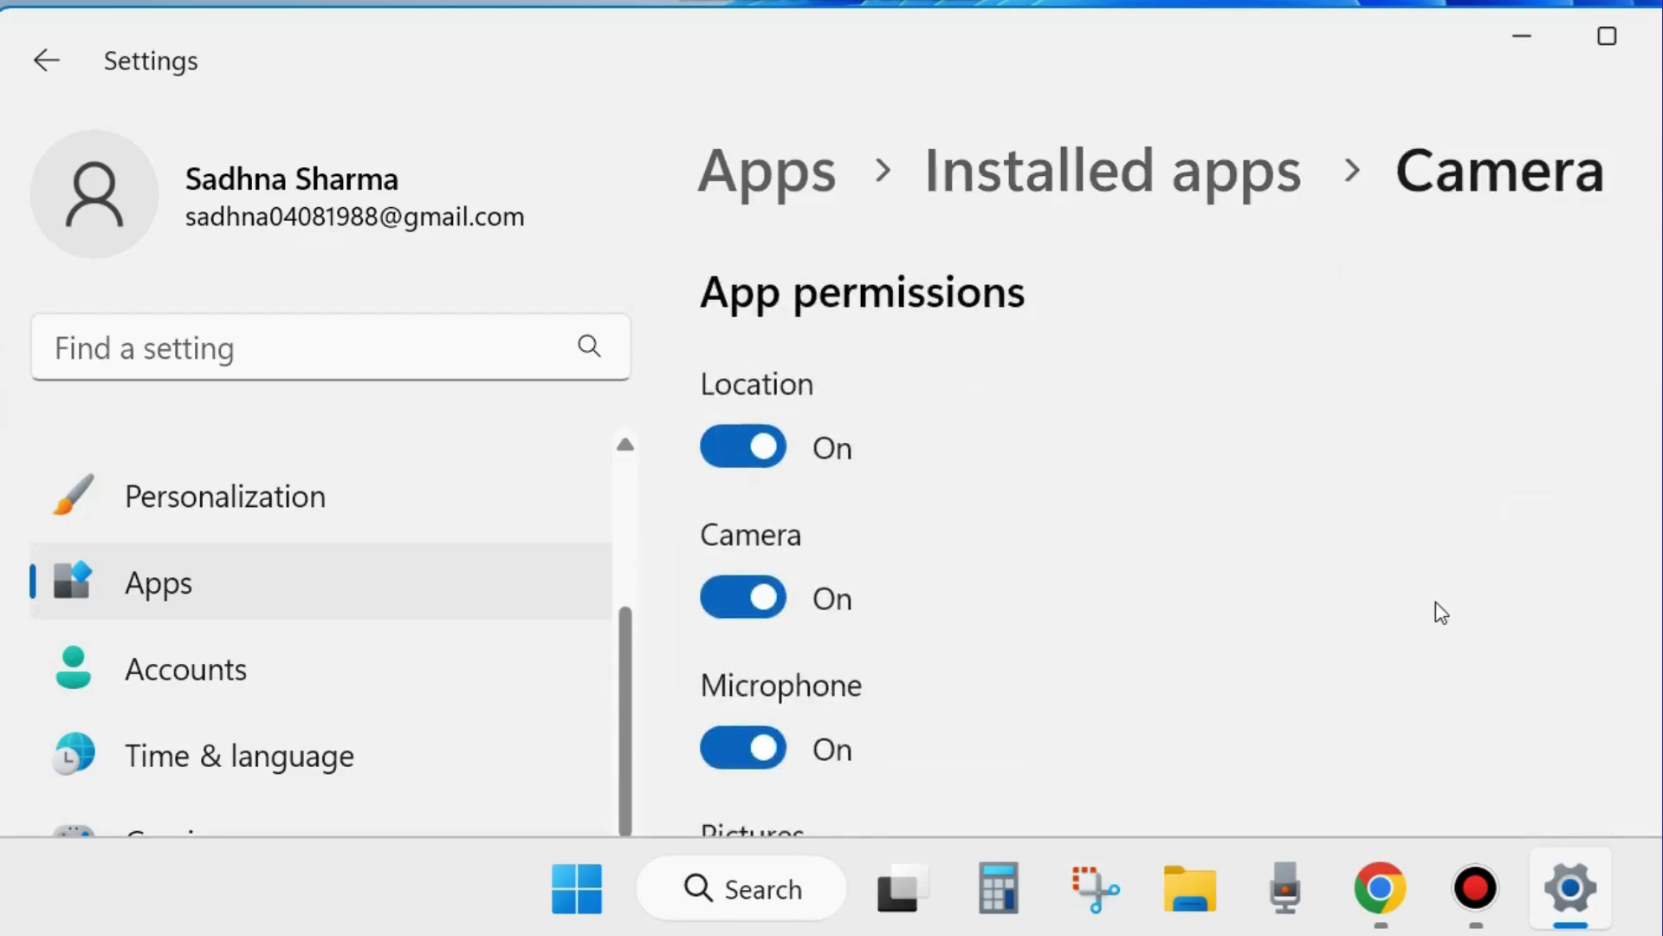
pyautogui.scroll(-3, 1442, 615)
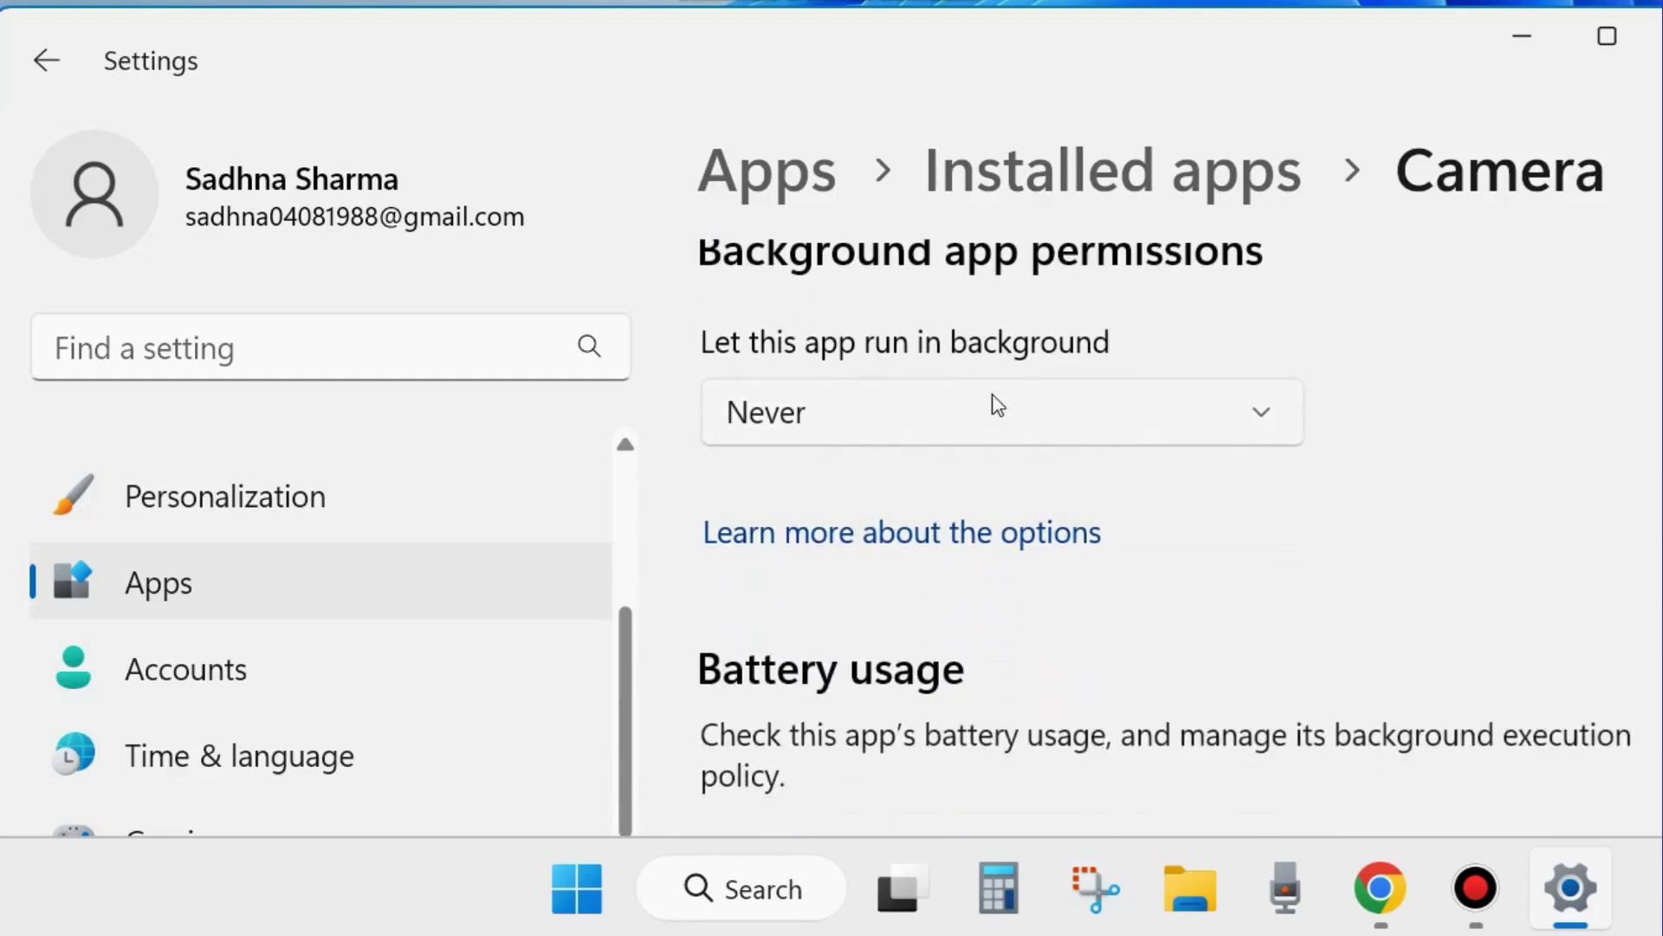
pyautogui.click(1261, 420)
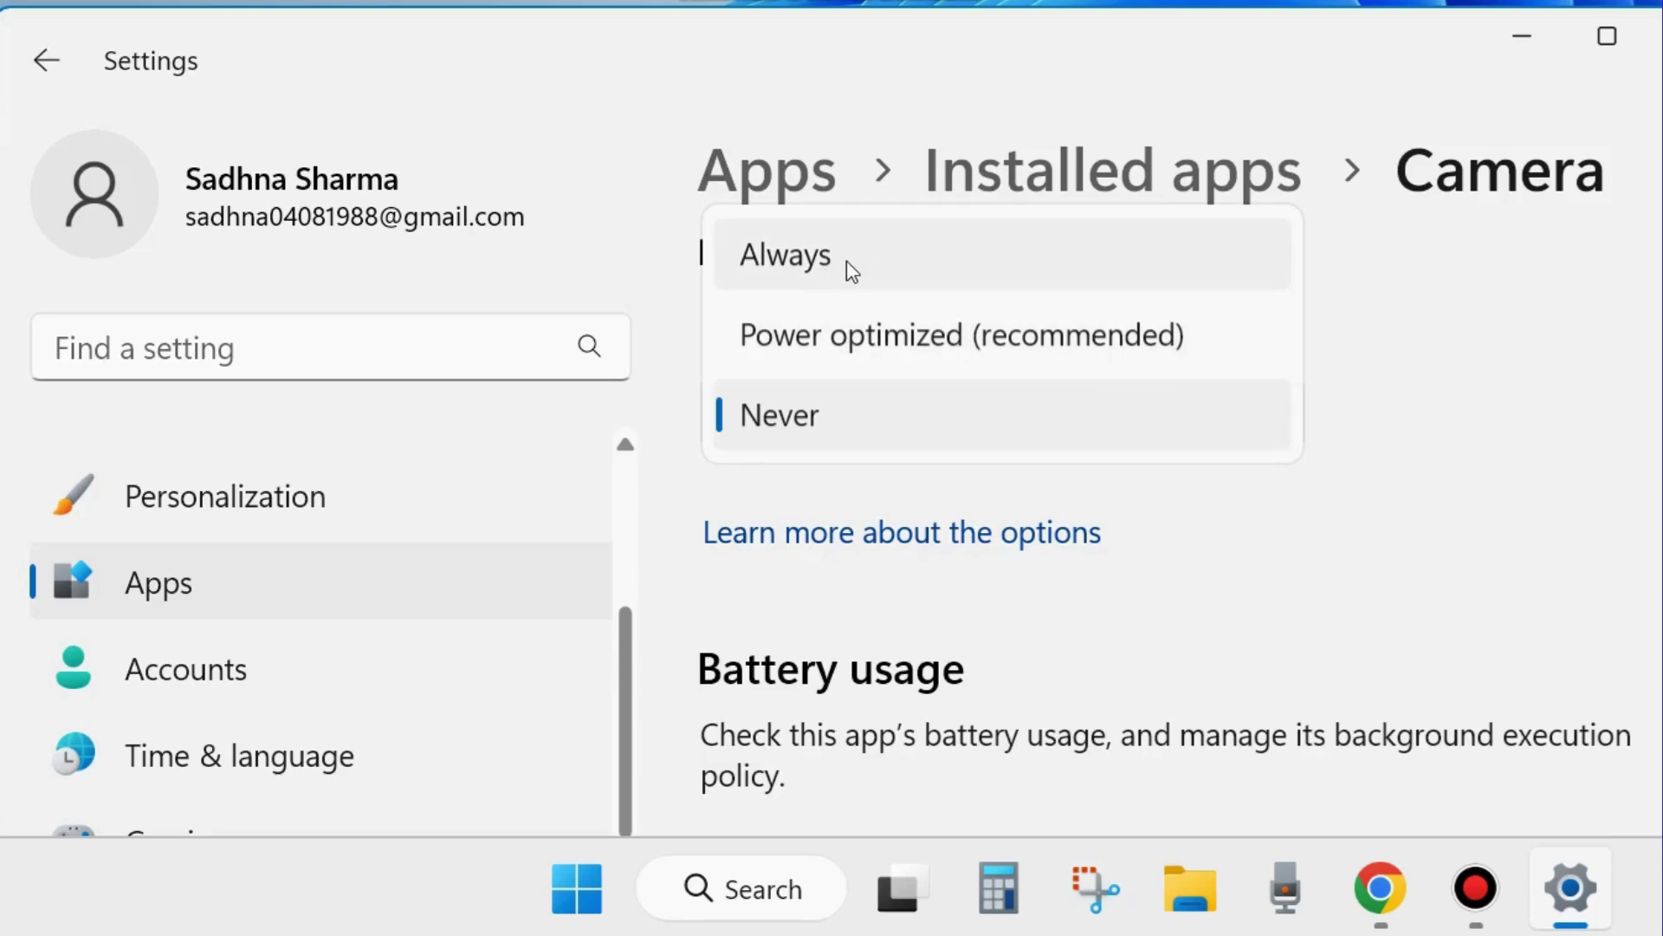
pyautogui.click(1504, 453)
# Step: Examine the Camera app's repair, reset and uninstall options, and close Settings
pyautogui.scroll(-8, 1461, 543)
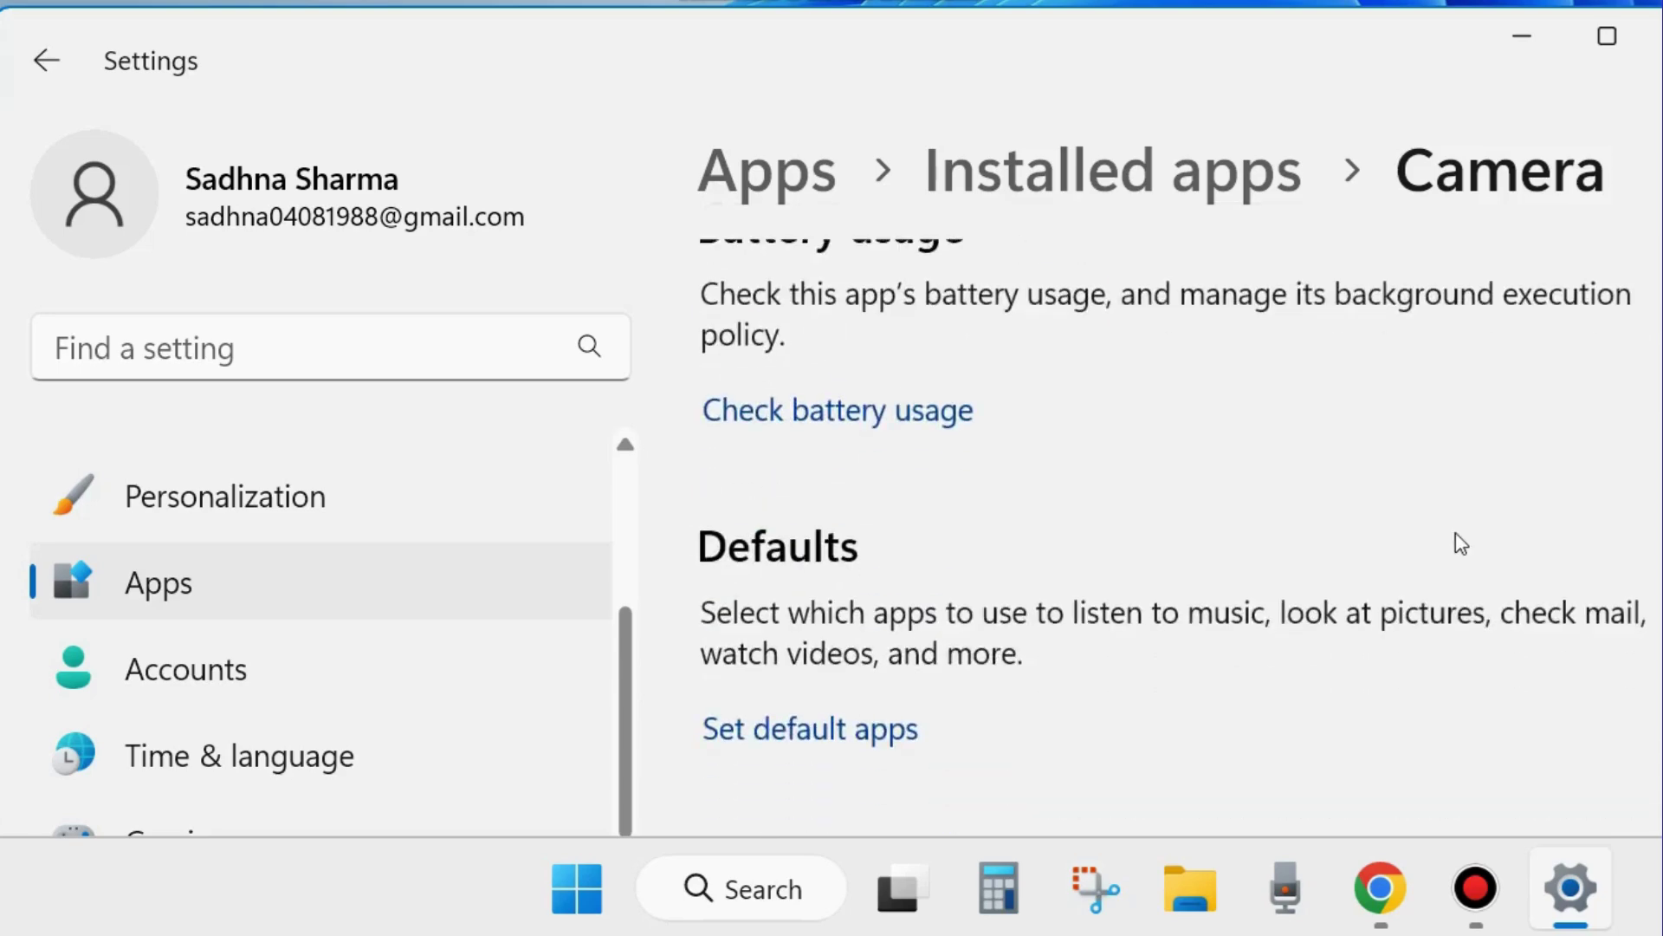
pyautogui.scroll(-6, 1461, 542)
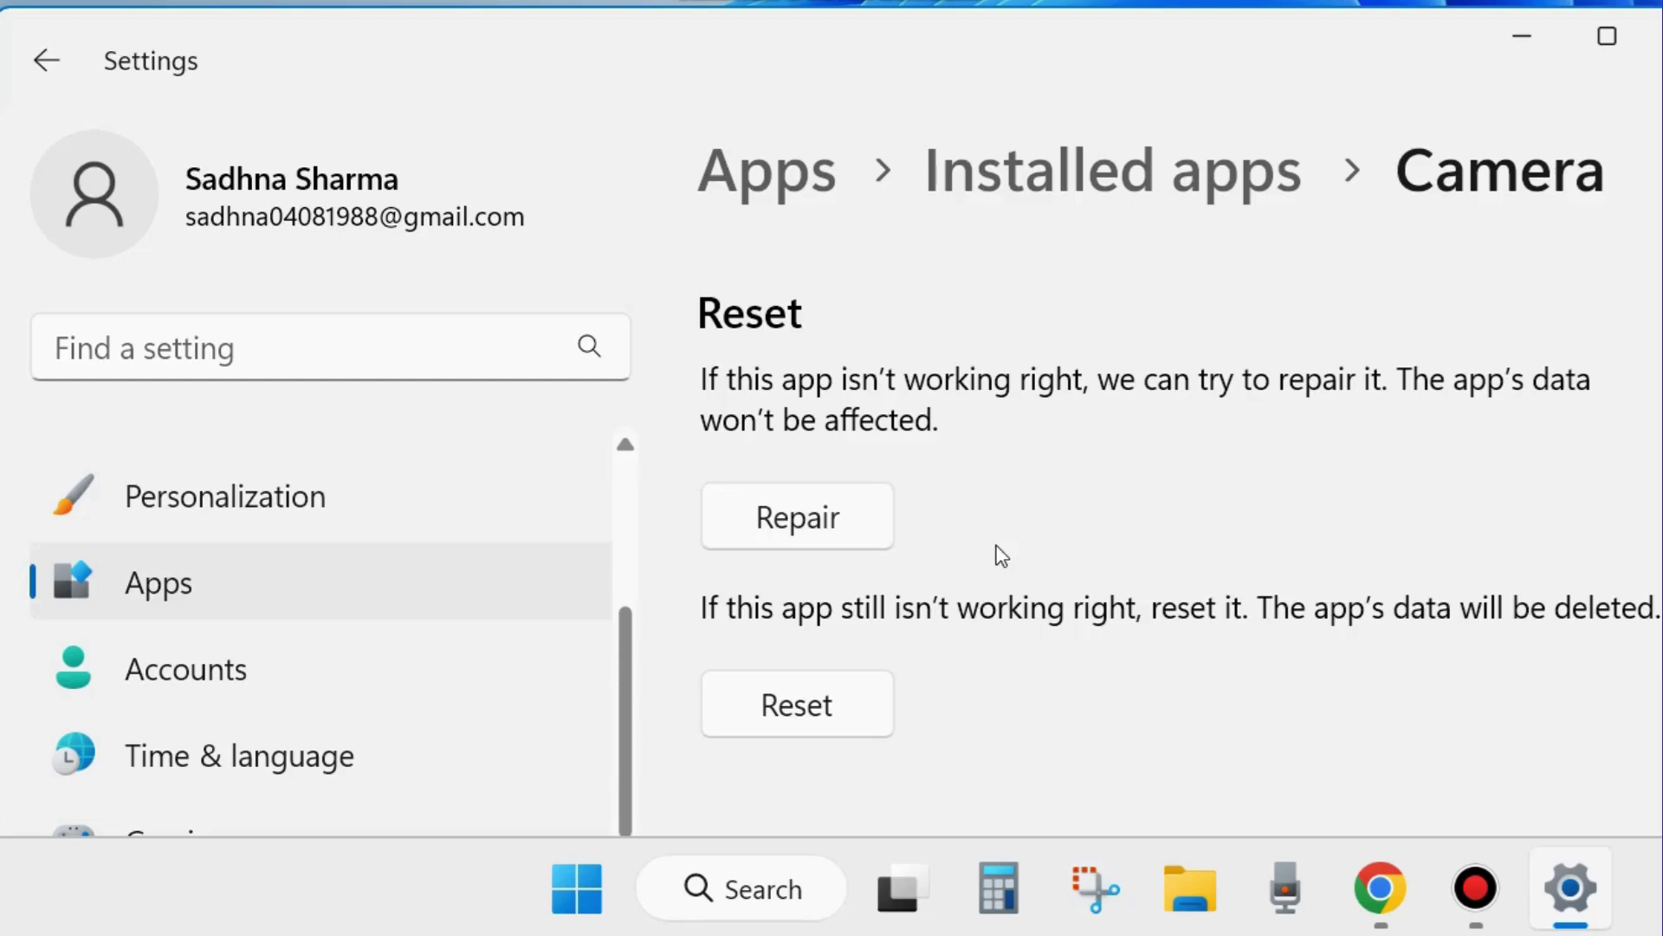
pyautogui.scroll(-2, 1002, 556)
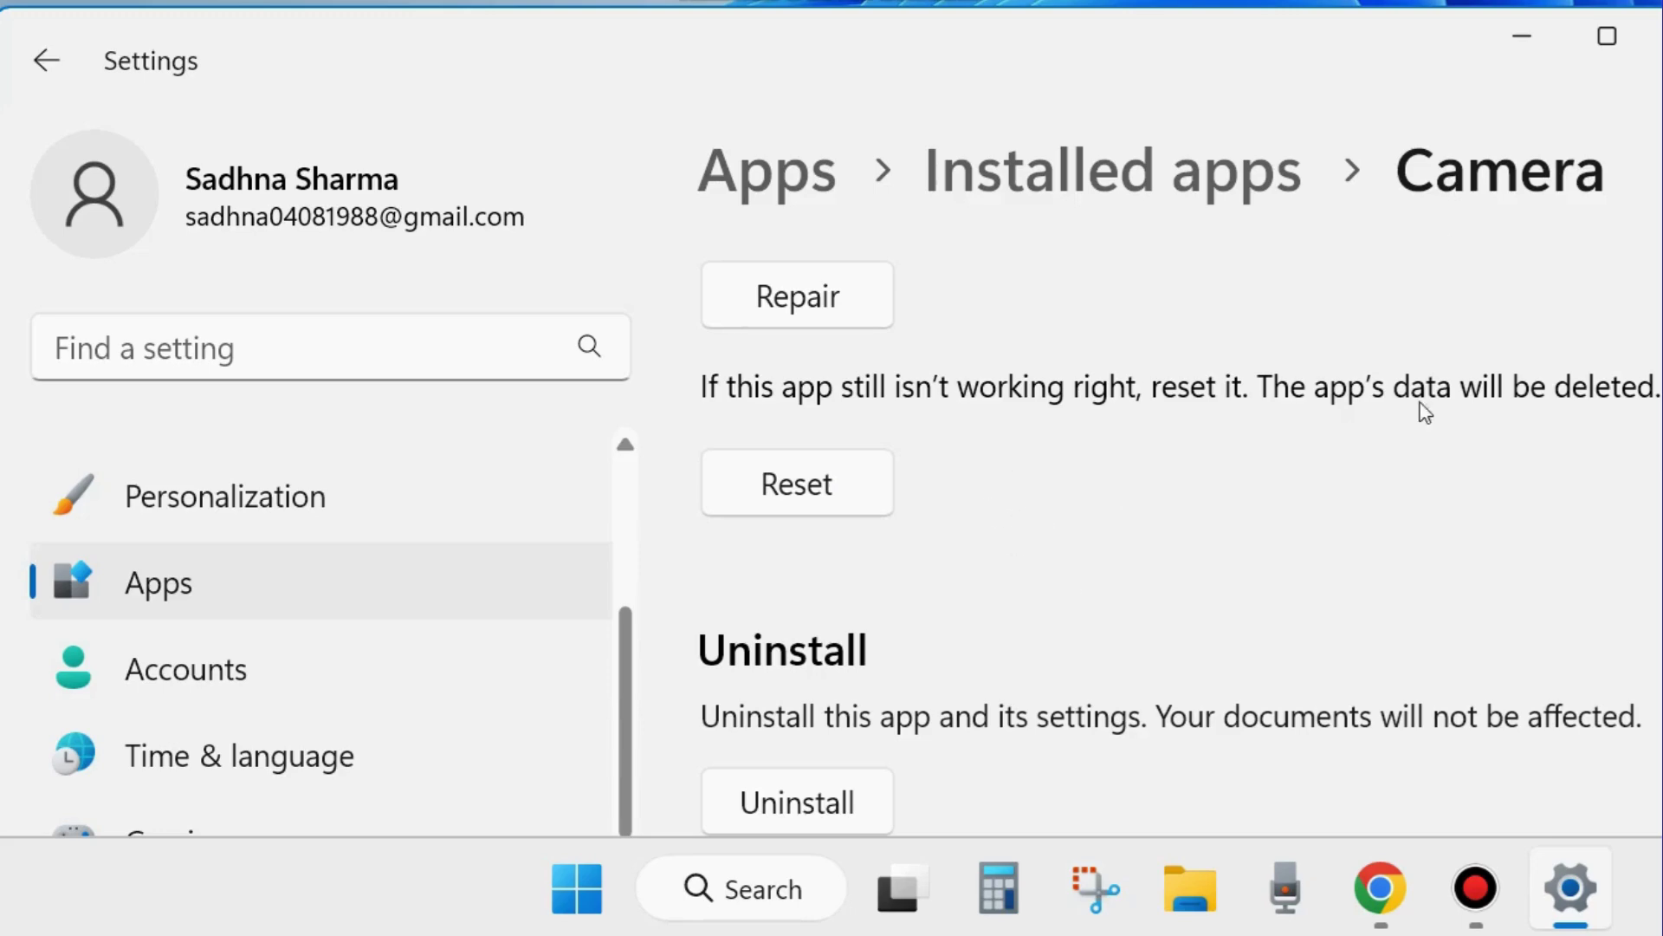
pyautogui.click(1656, 35)
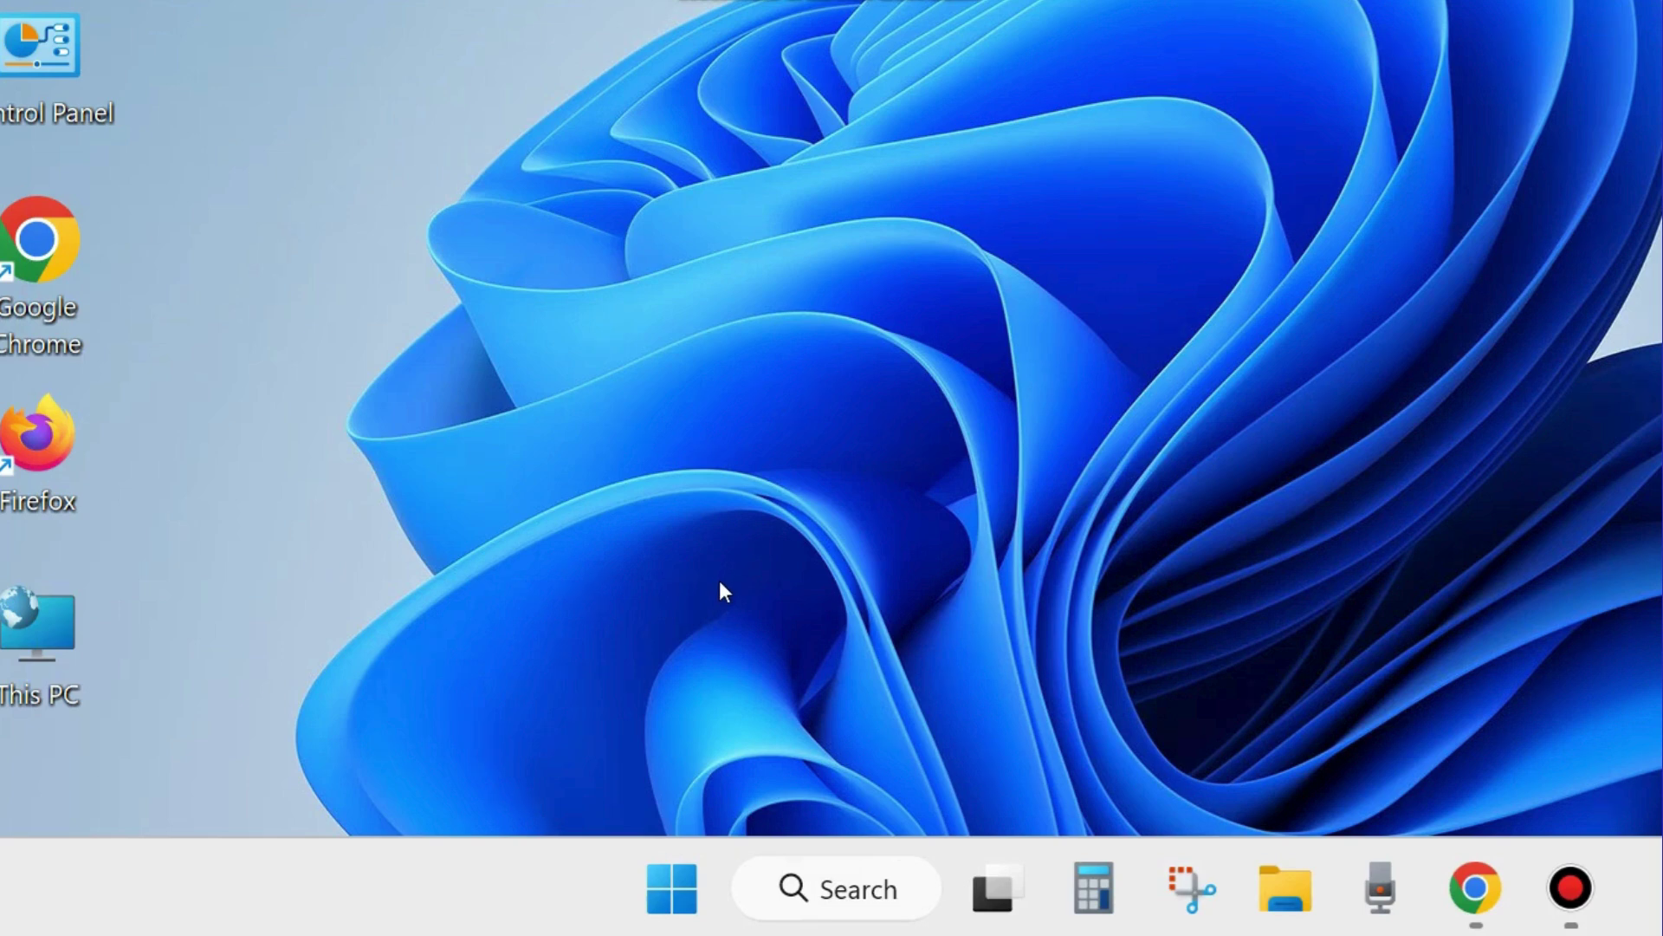
# Step: Launch the Hardware and Devices troubleshooter by running the command msdt.exe -id DeviceDiagnostic
pyautogui.rightClick(676, 901)
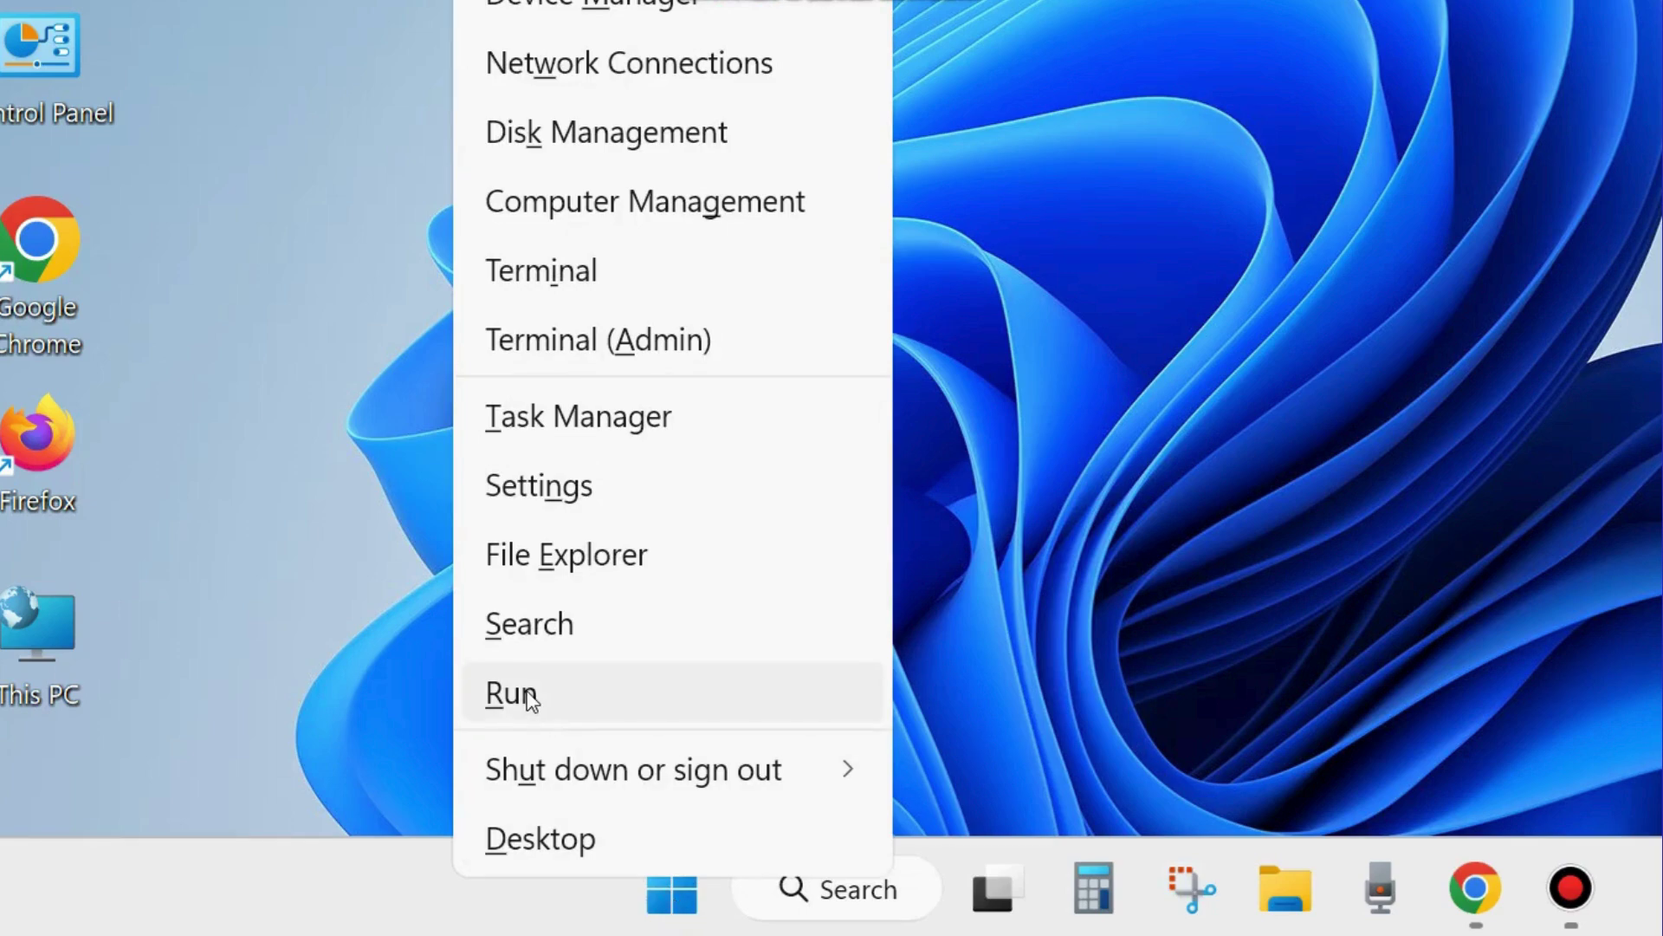
pyautogui.click(520, 694)
pyautogui.moveTo(393, 355); pyautogui.dragTo(700, 176)
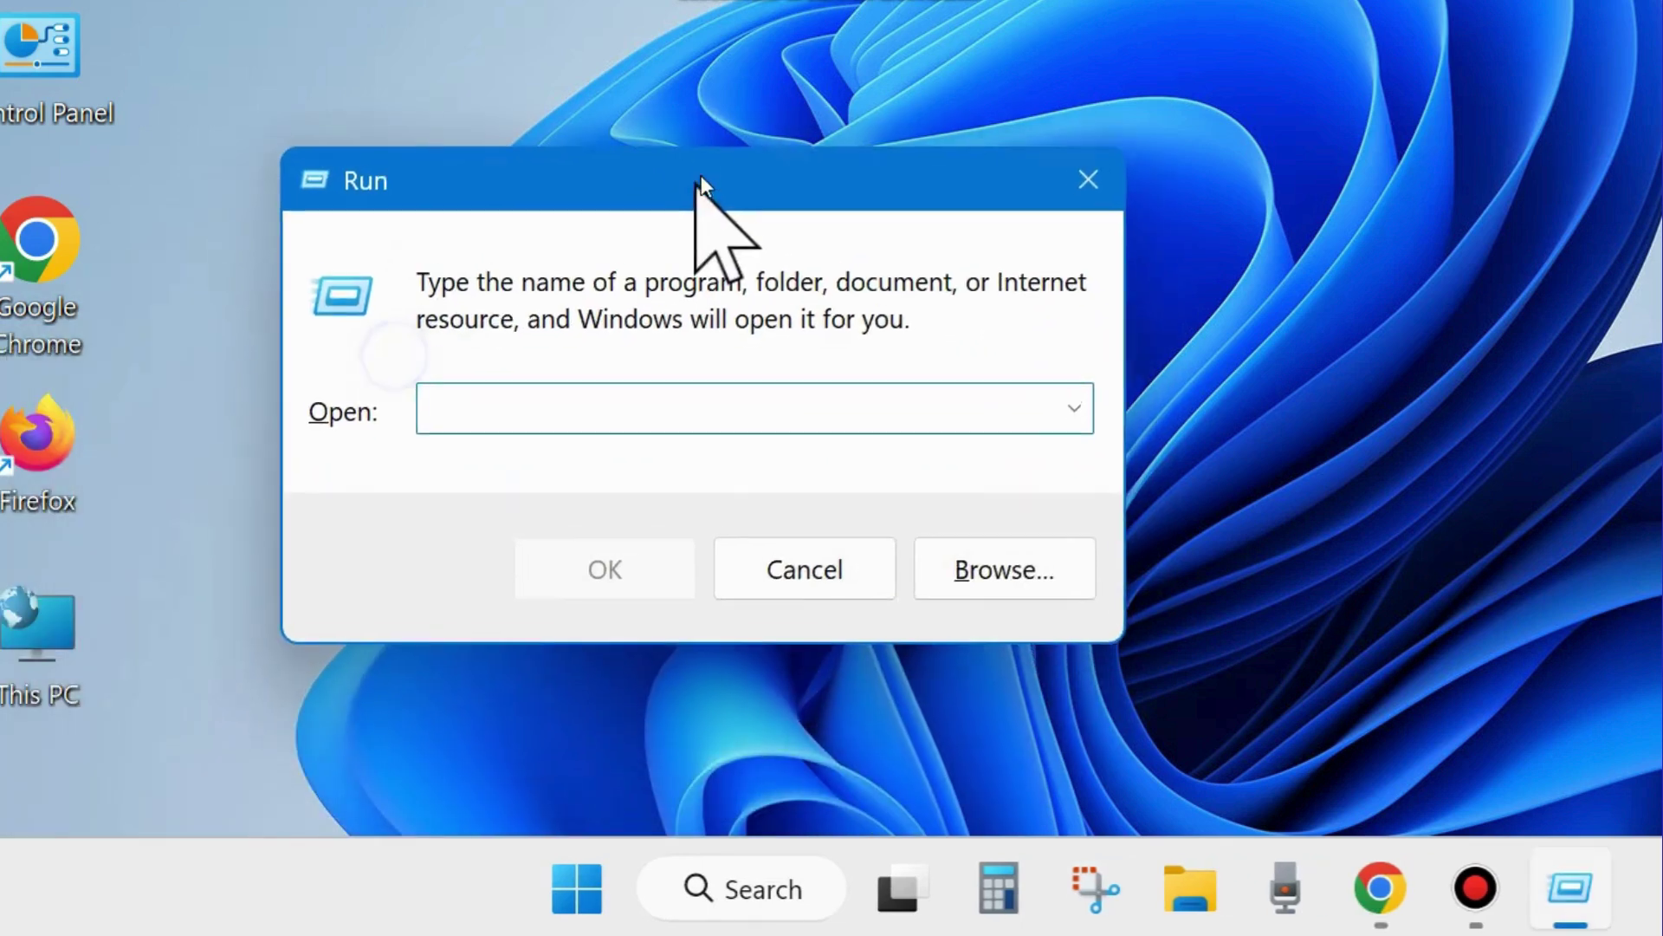
pyautogui.write('msdt.exe -id DeviceDiagnostic')
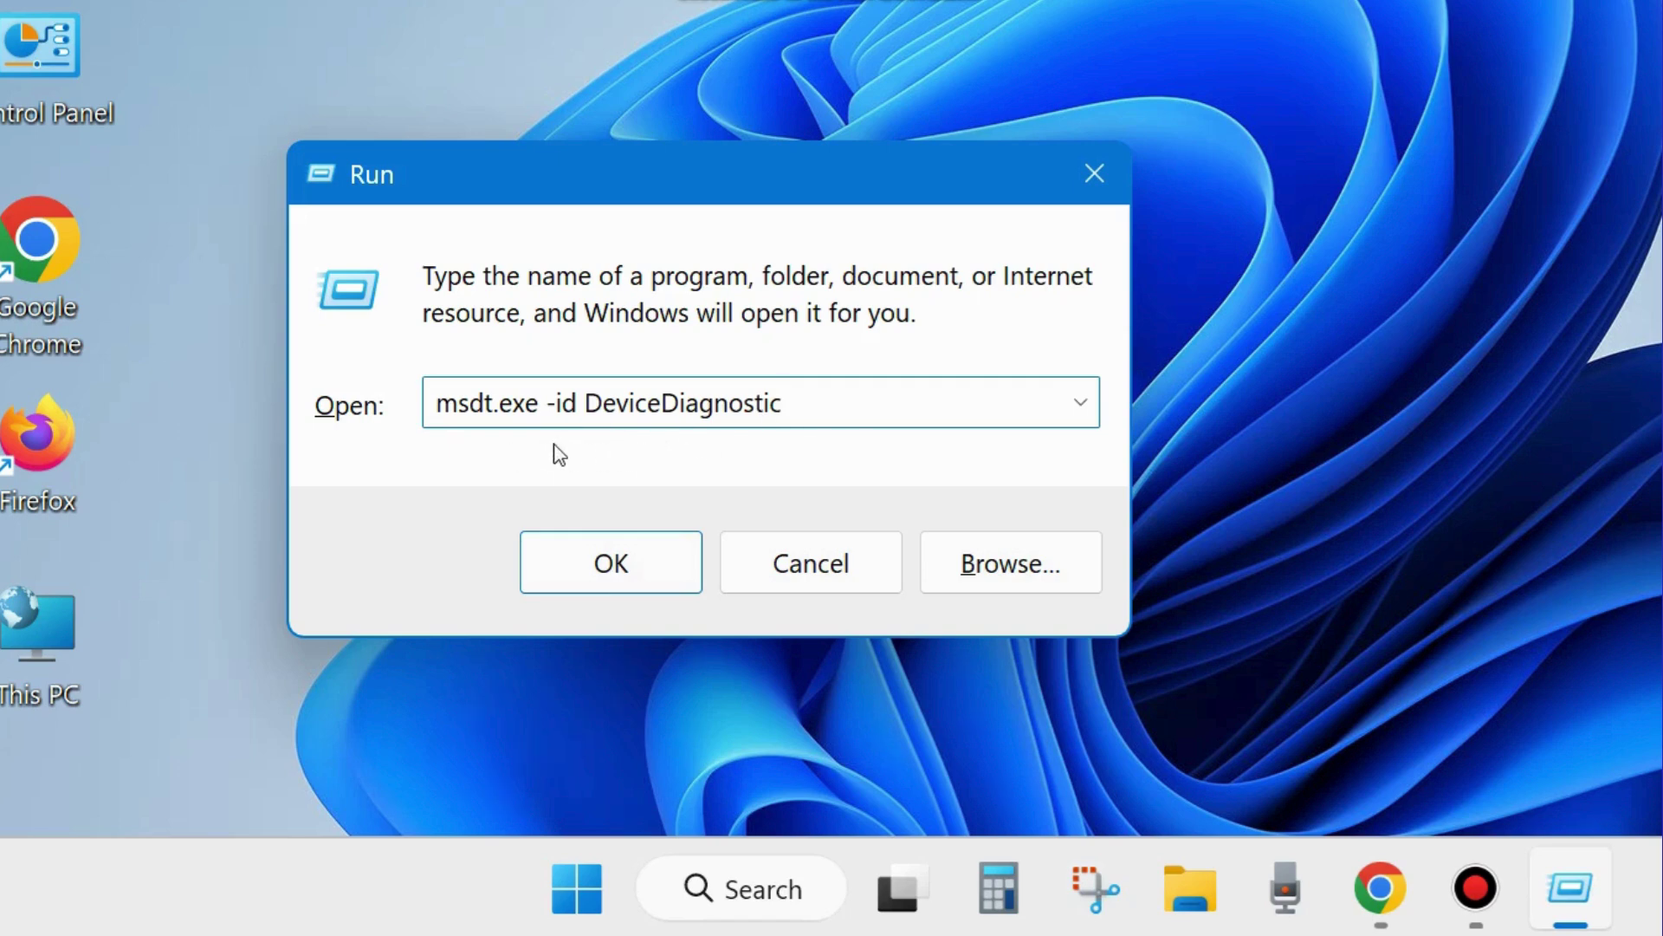
pyautogui.click(609, 563)
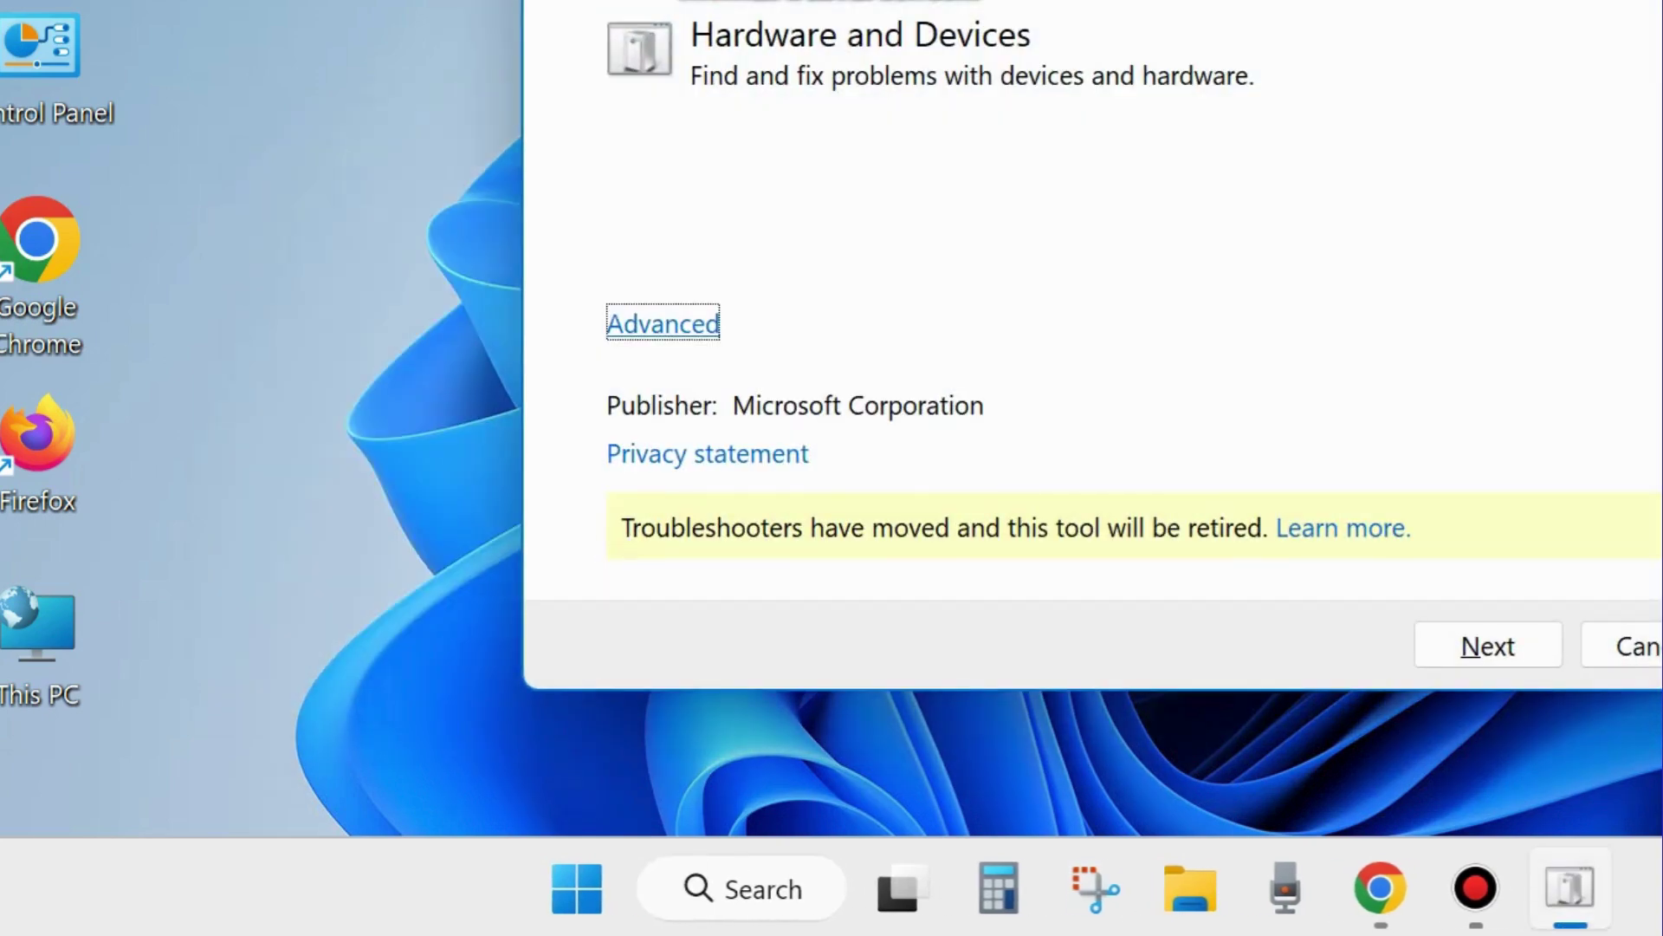
# Step: Start problem detection in the Hardware and Devices troubleshooter with repairs applied automatically, and close the troubleshooter during detection
pyautogui.moveTo(1178, 0); pyautogui.dragTo(881, 23)
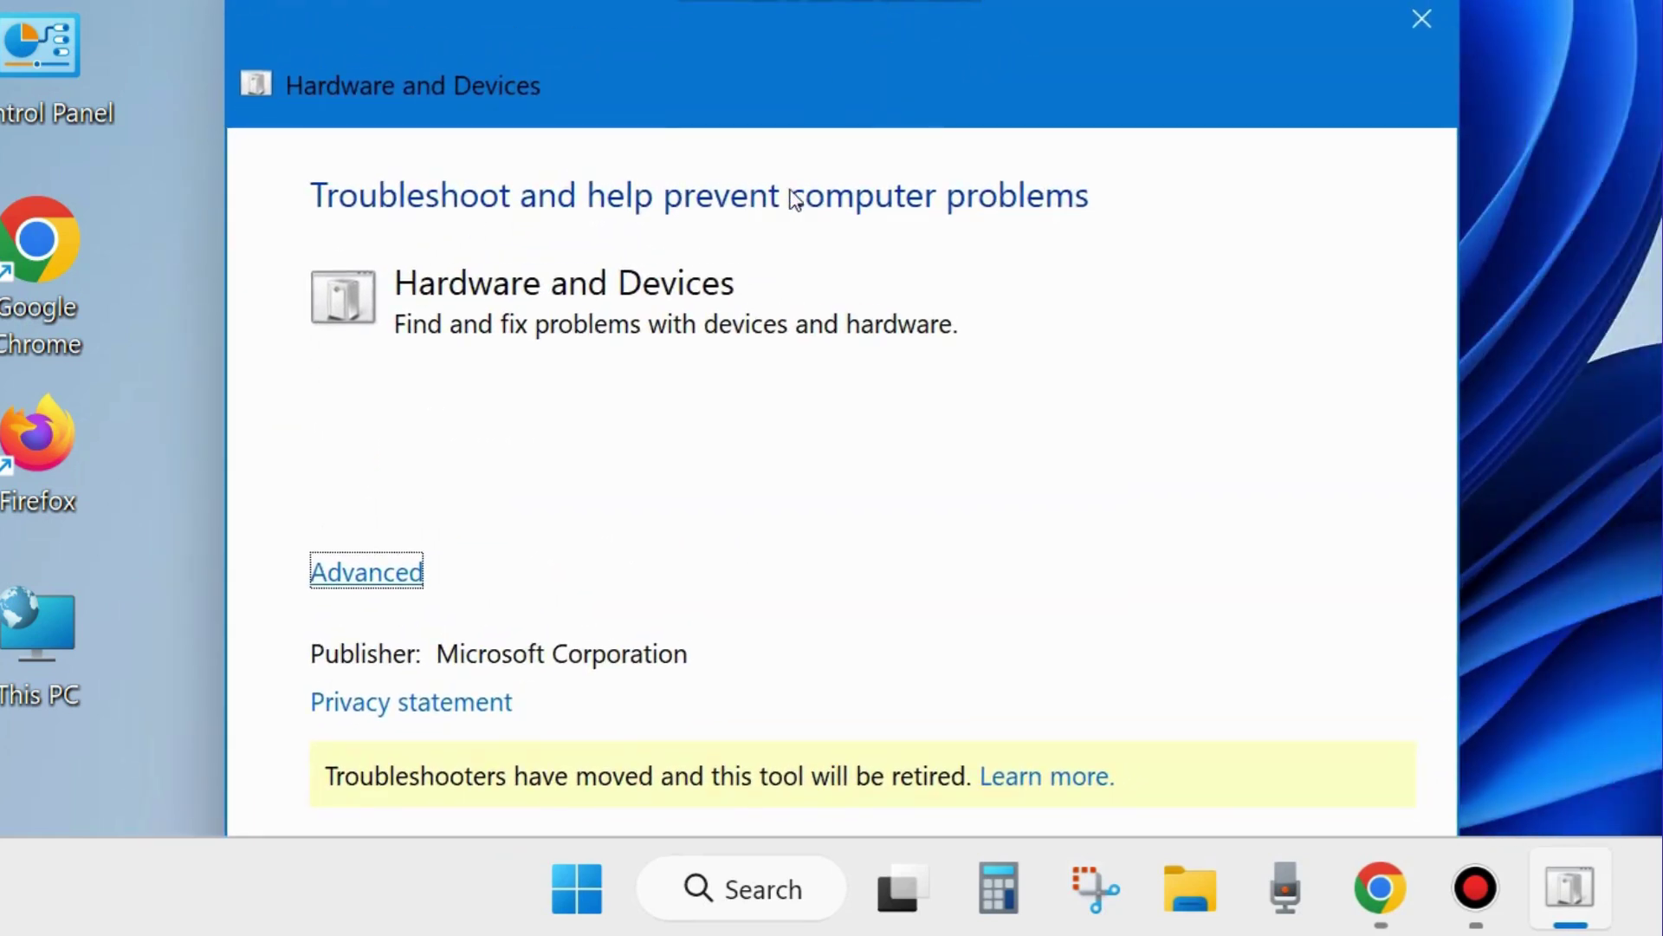
pyautogui.click(370, 578)
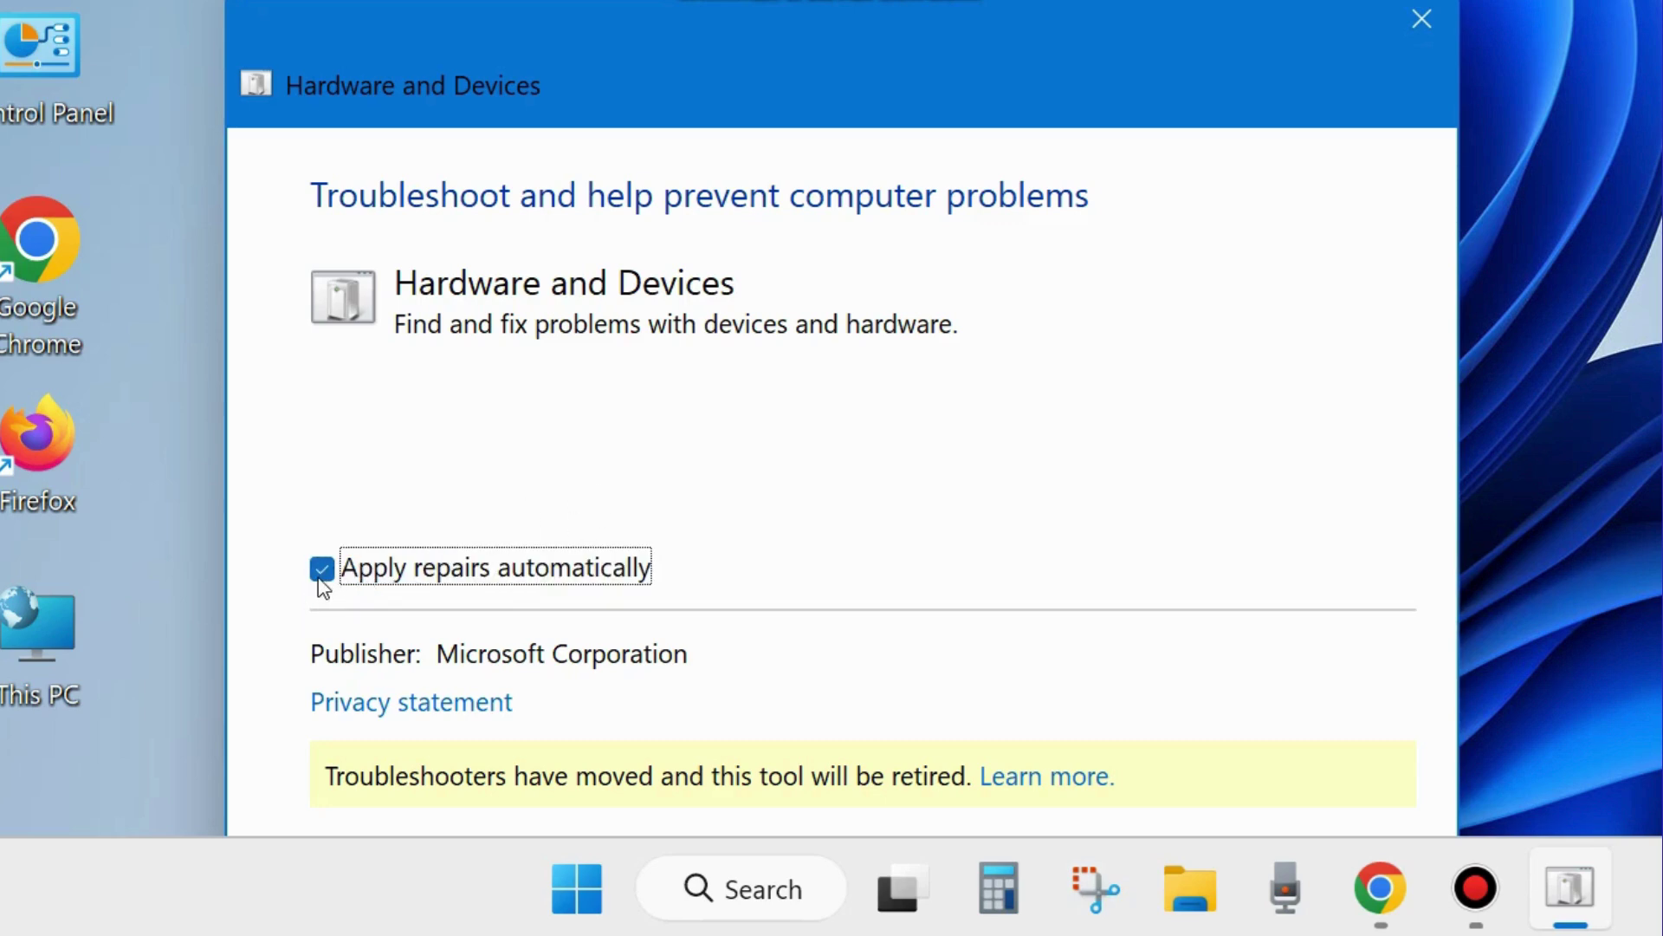
pyautogui.moveTo(885, 84); pyautogui.dragTo(861, 0)
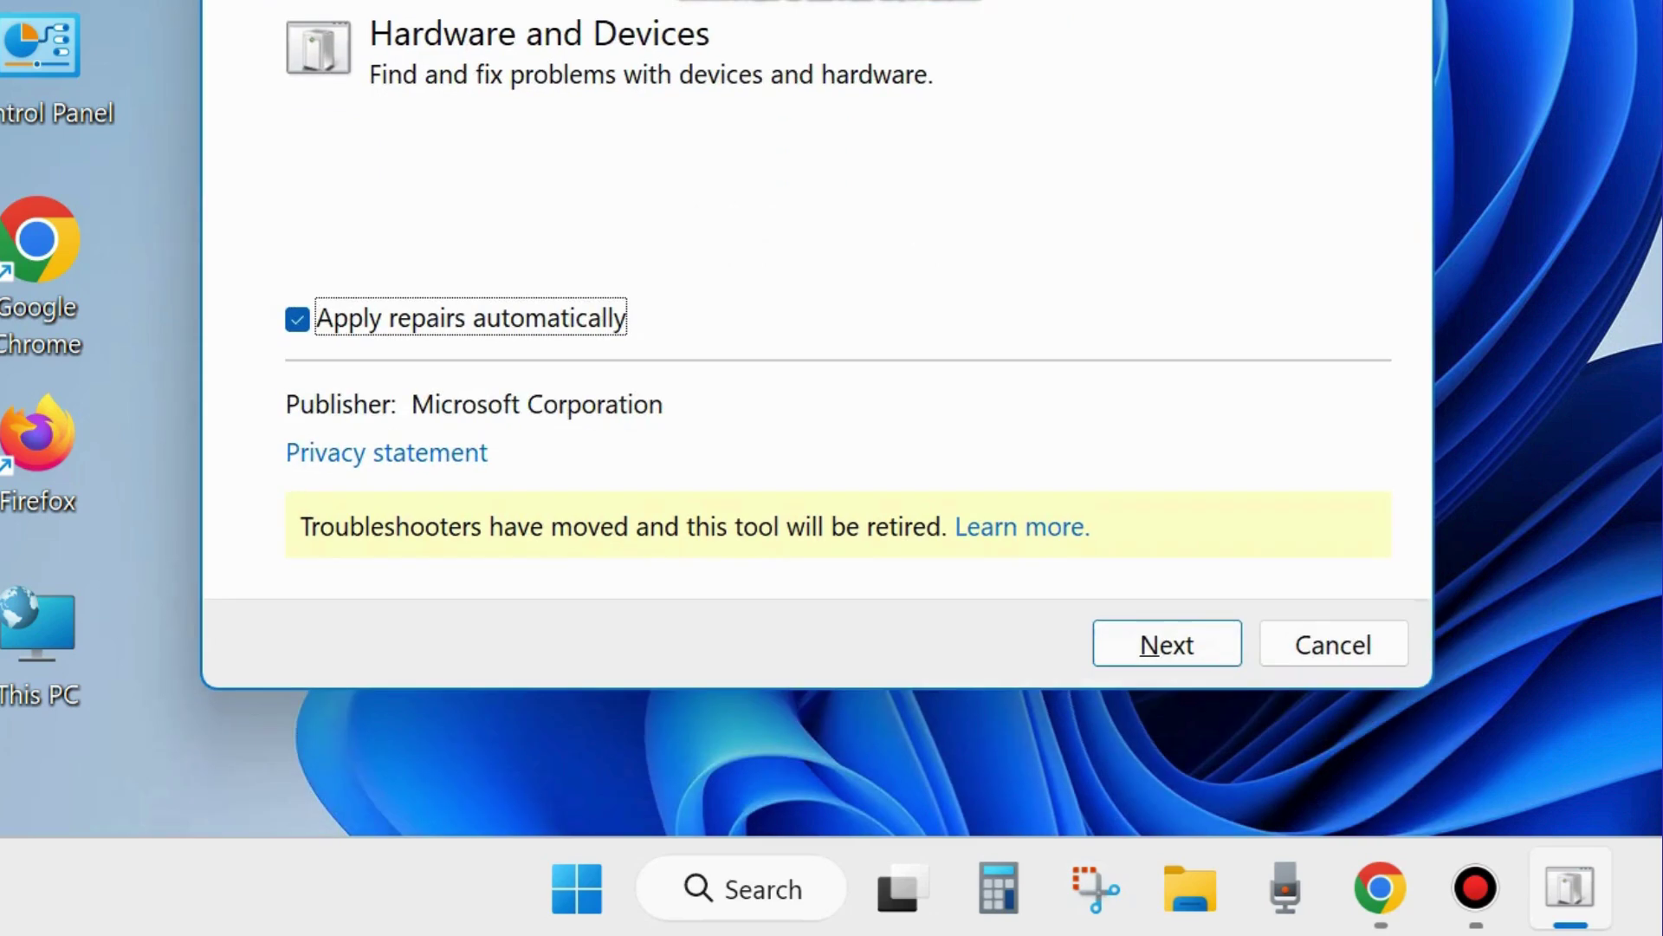
pyautogui.click(1166, 644)
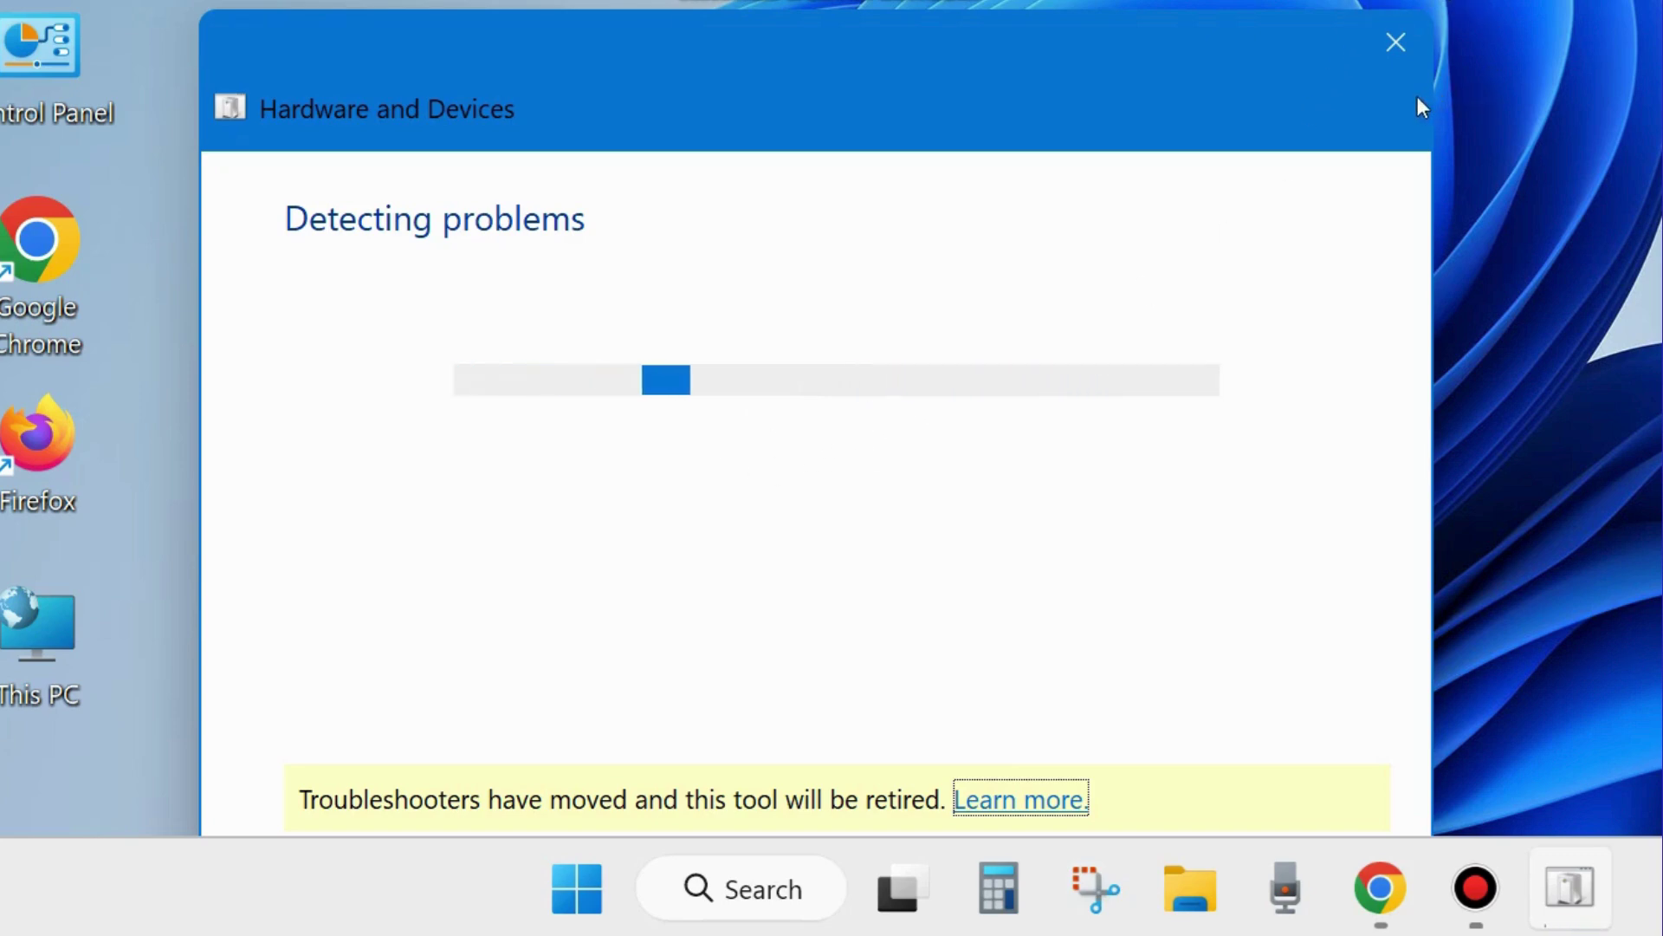
pyautogui.click(1393, 40)
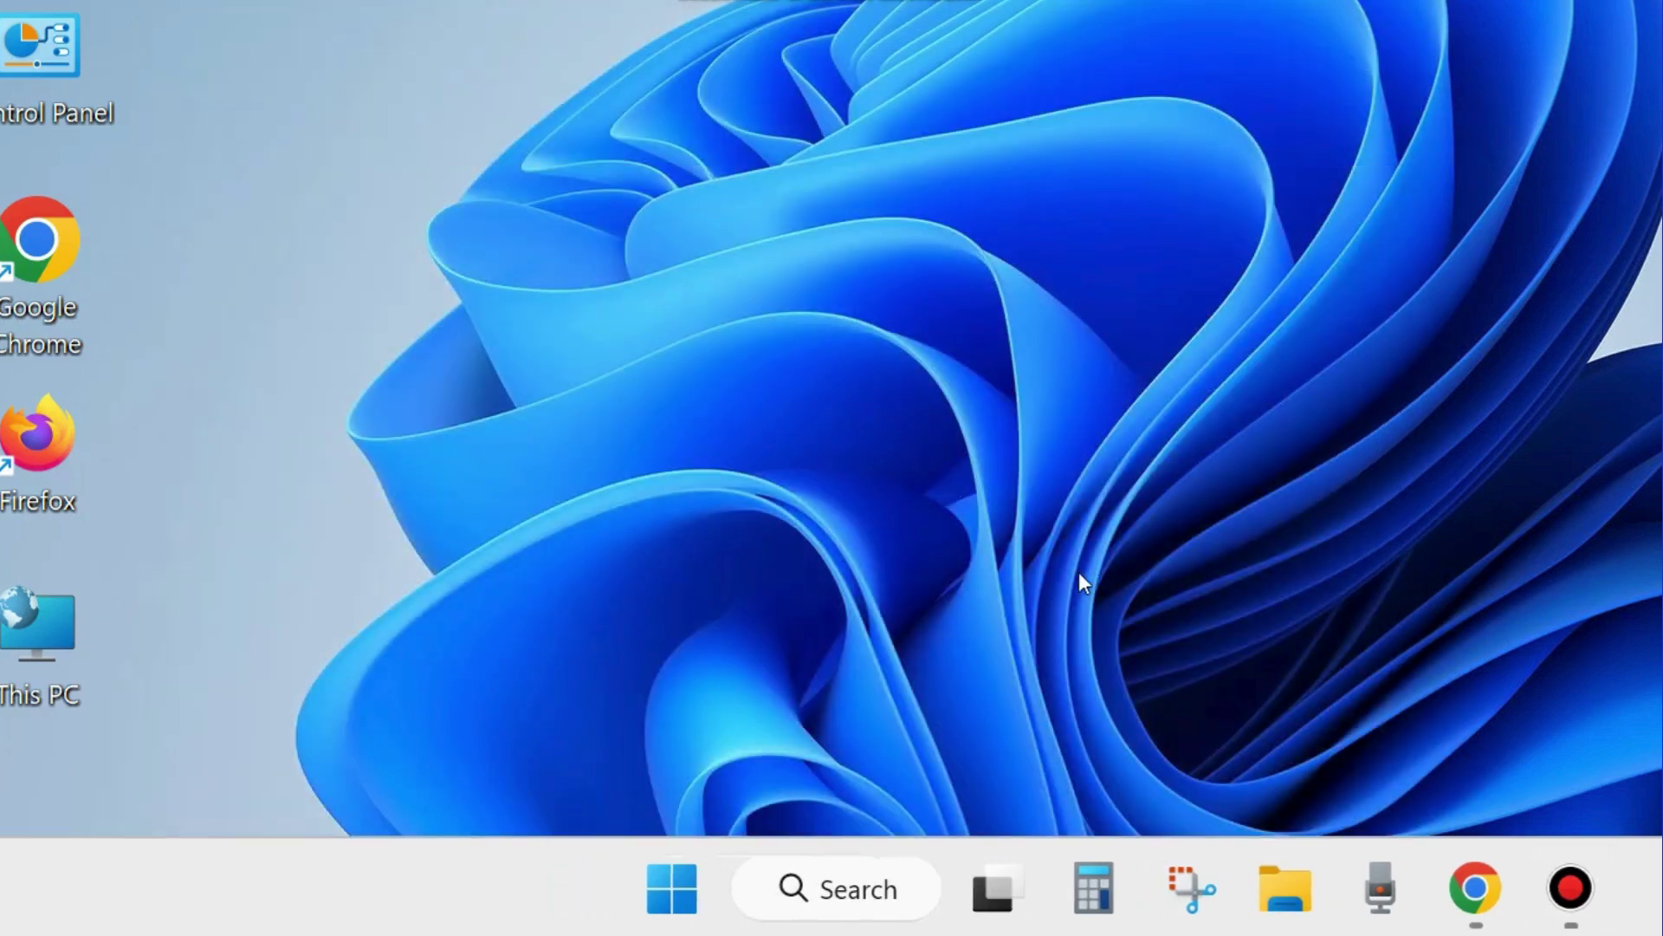
# Step: Open the Camera app permissions under Privacy & security in Settings
pyautogui.rightClick(663, 886)
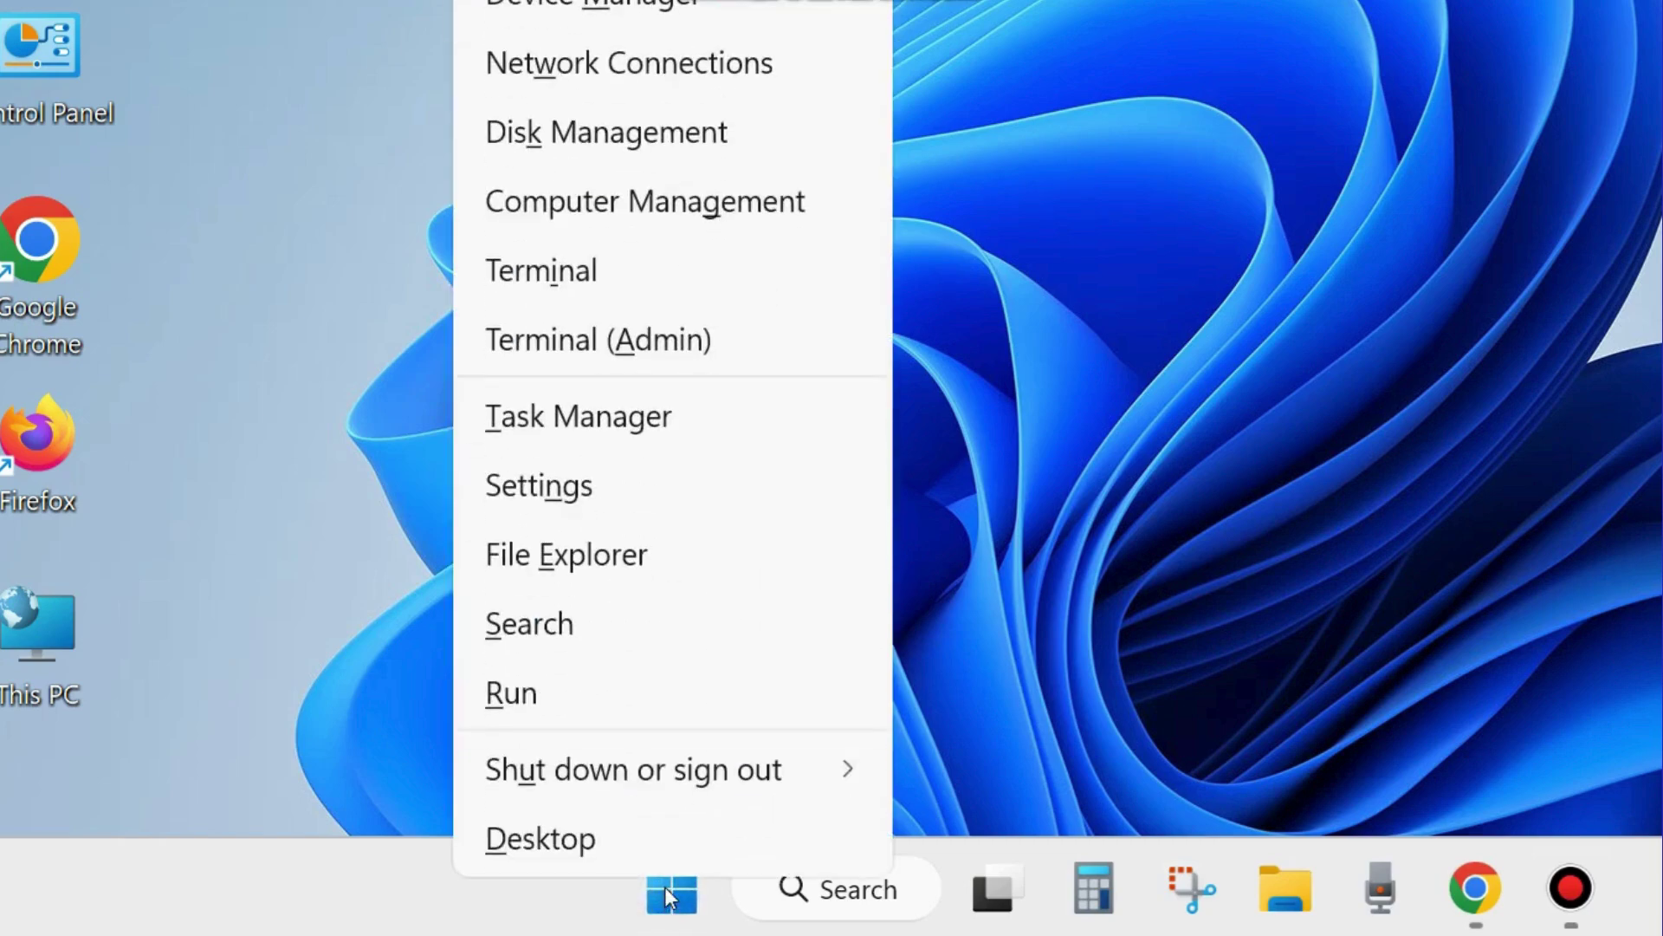
pyautogui.click(562, 501)
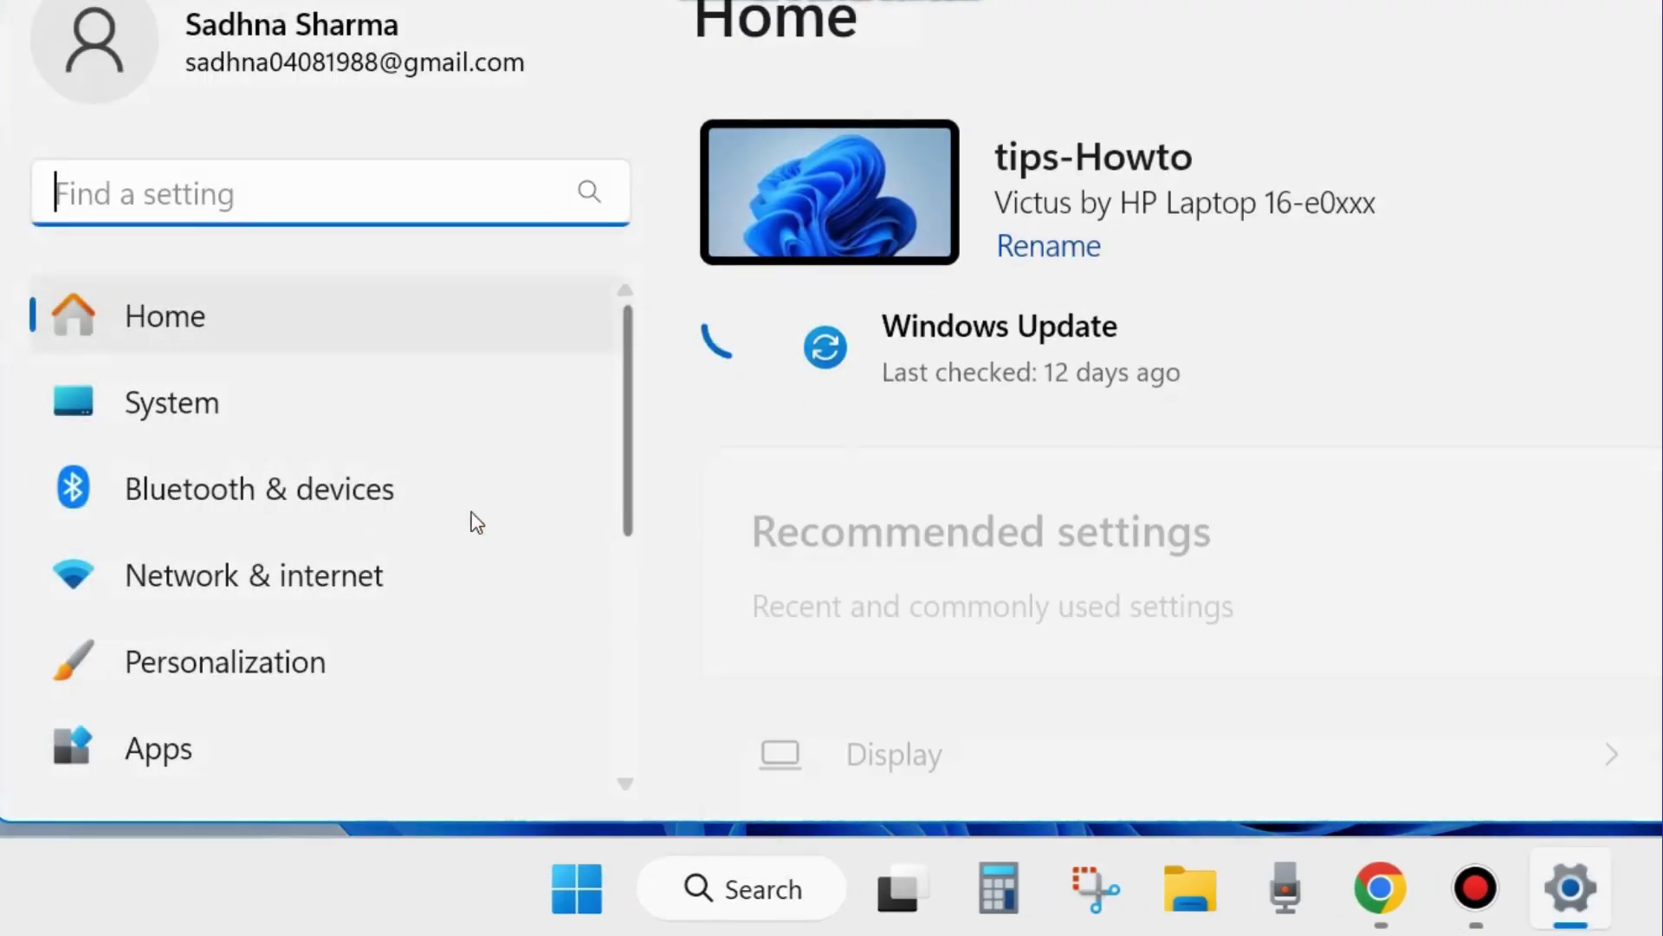
pyautogui.scroll(-5, 211, 595)
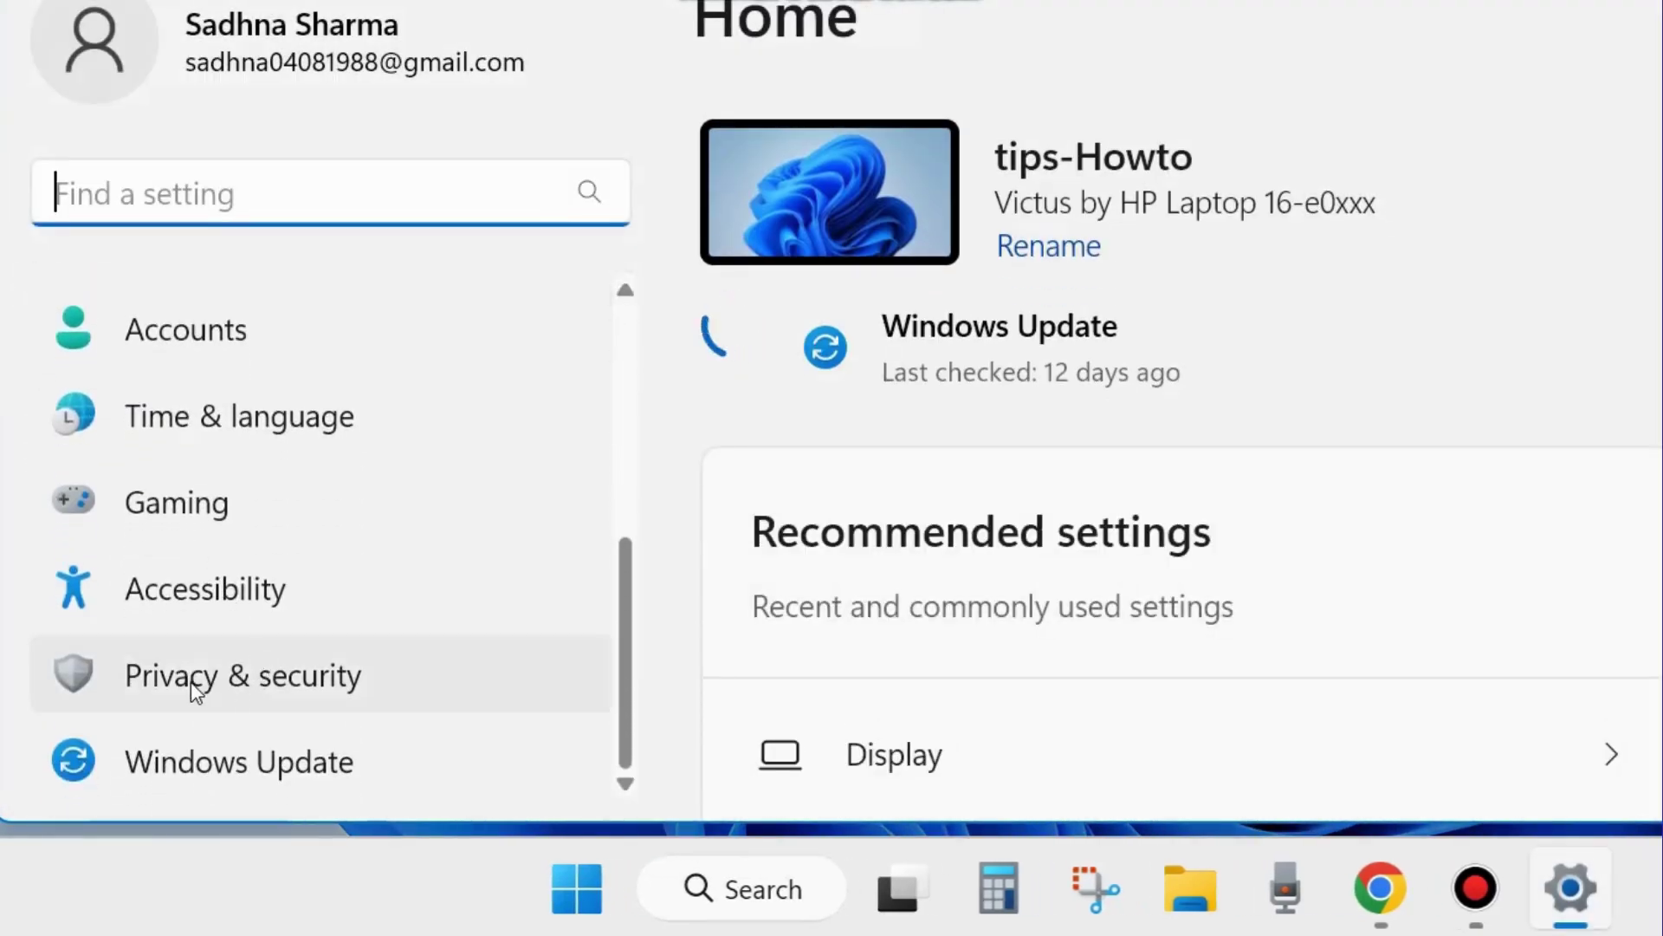
pyautogui.click(324, 674)
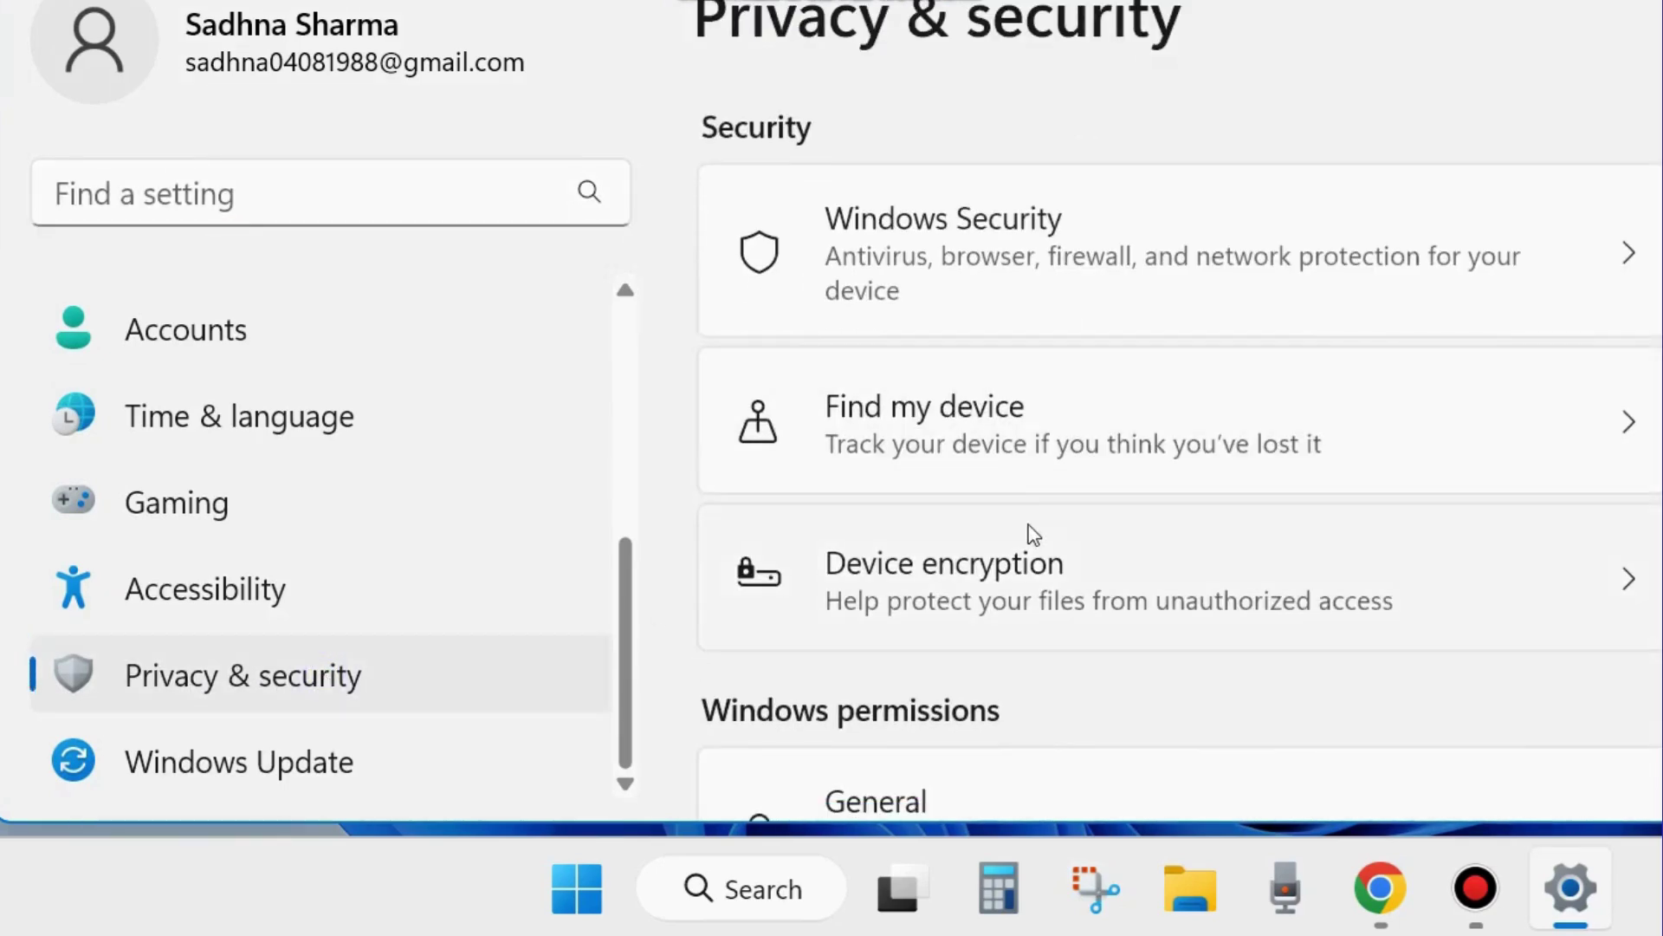
pyautogui.scroll(-2, 1034, 534)
pyautogui.scroll(-10, 1034, 535)
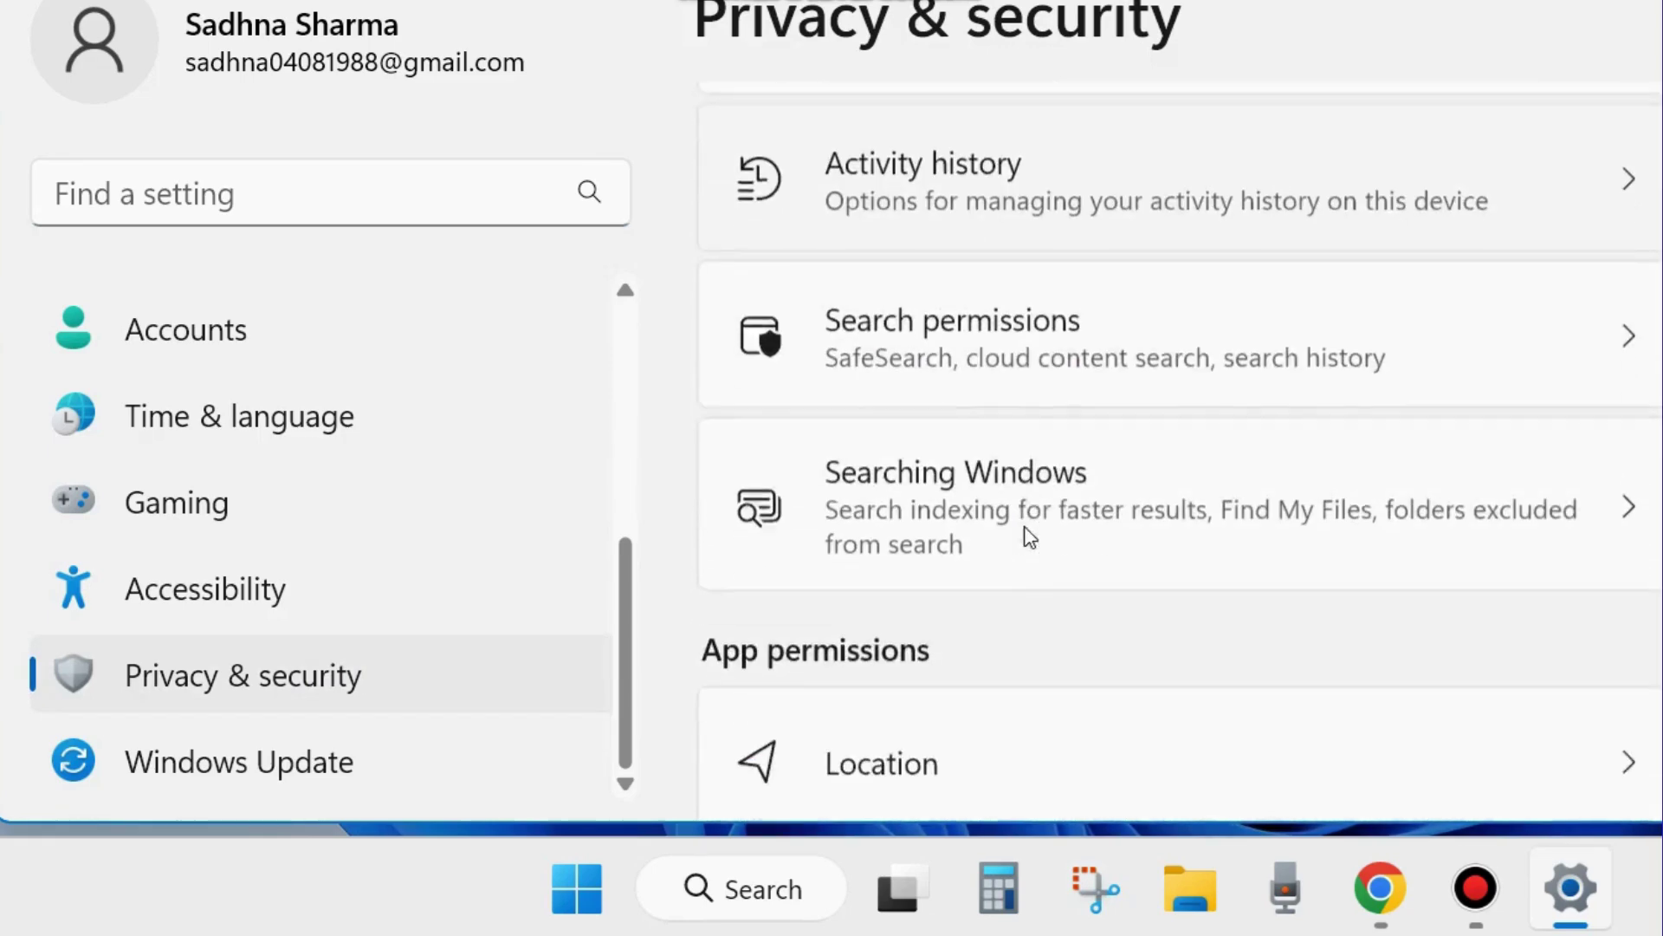
pyautogui.scroll(-3, 1027, 537)
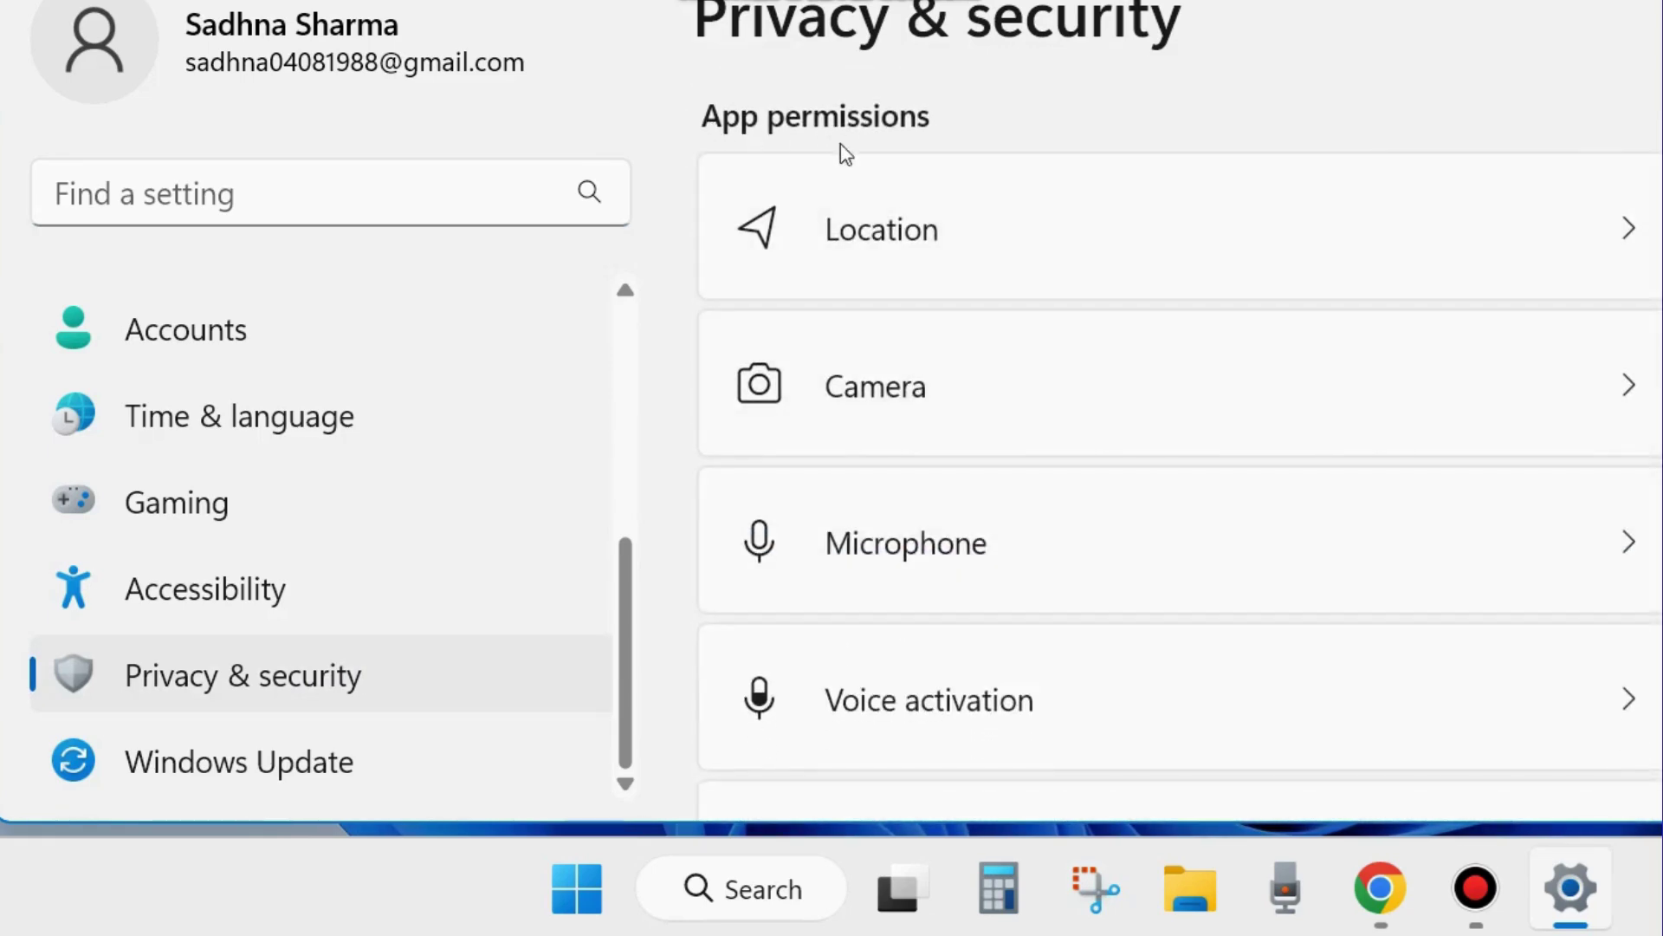
pyautogui.click(897, 403)
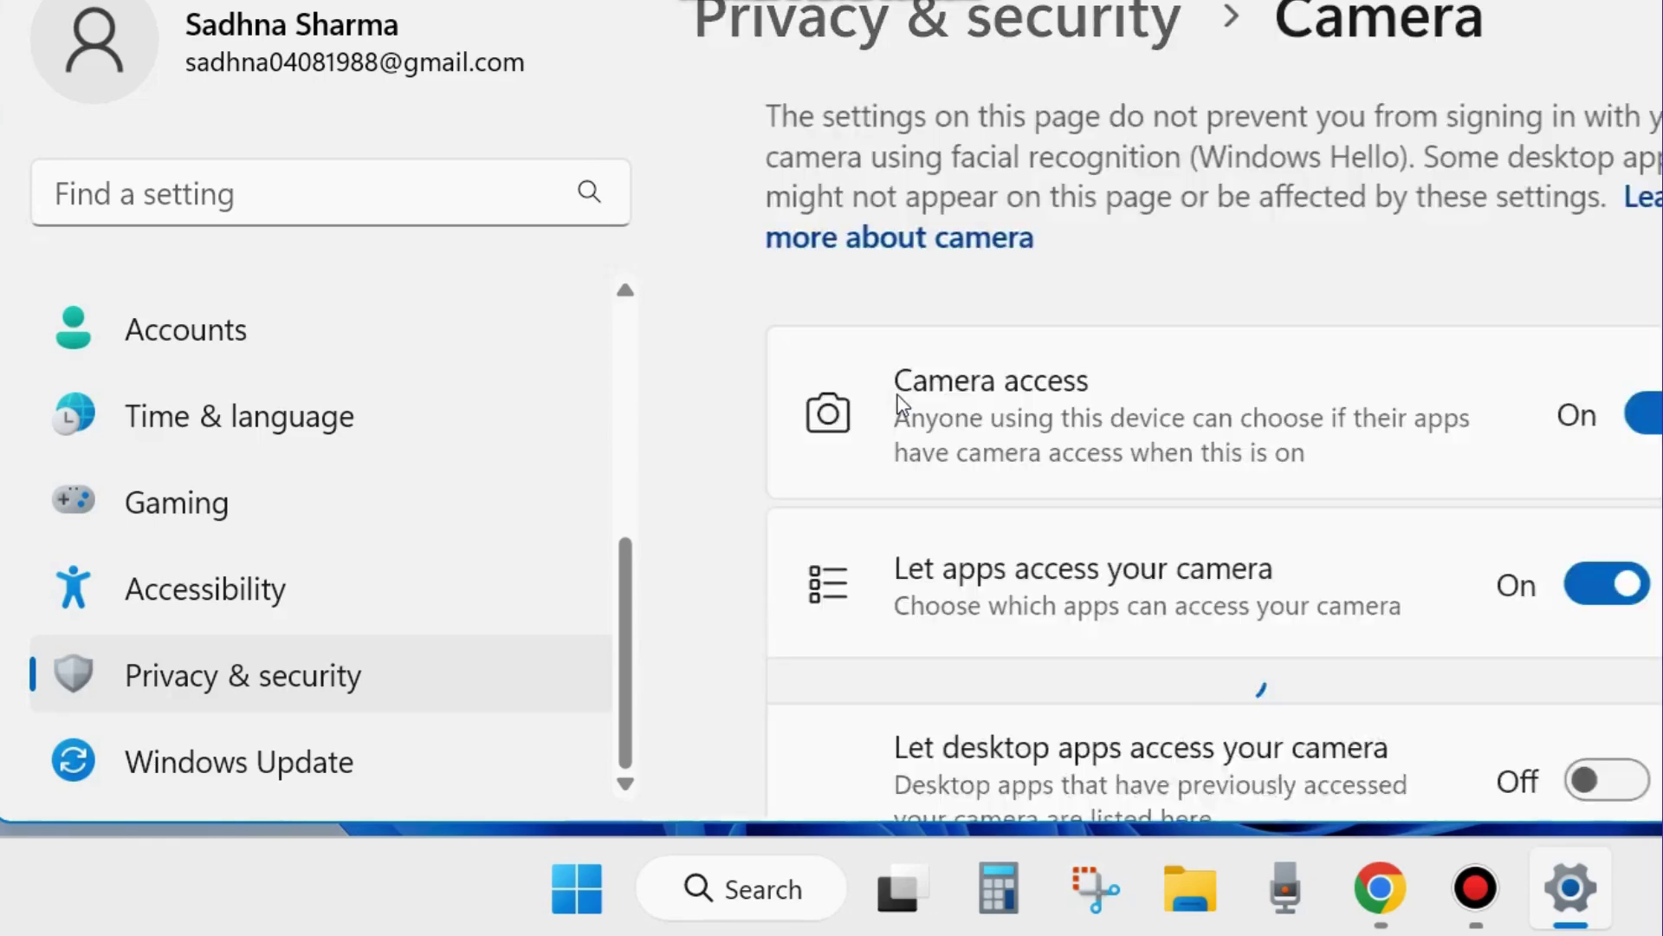
# Step: Turn off letting apps access the camera, and close Settings
pyautogui.scroll(-1, 1053, 447)
pyautogui.scroll(-1, 1063, 443)
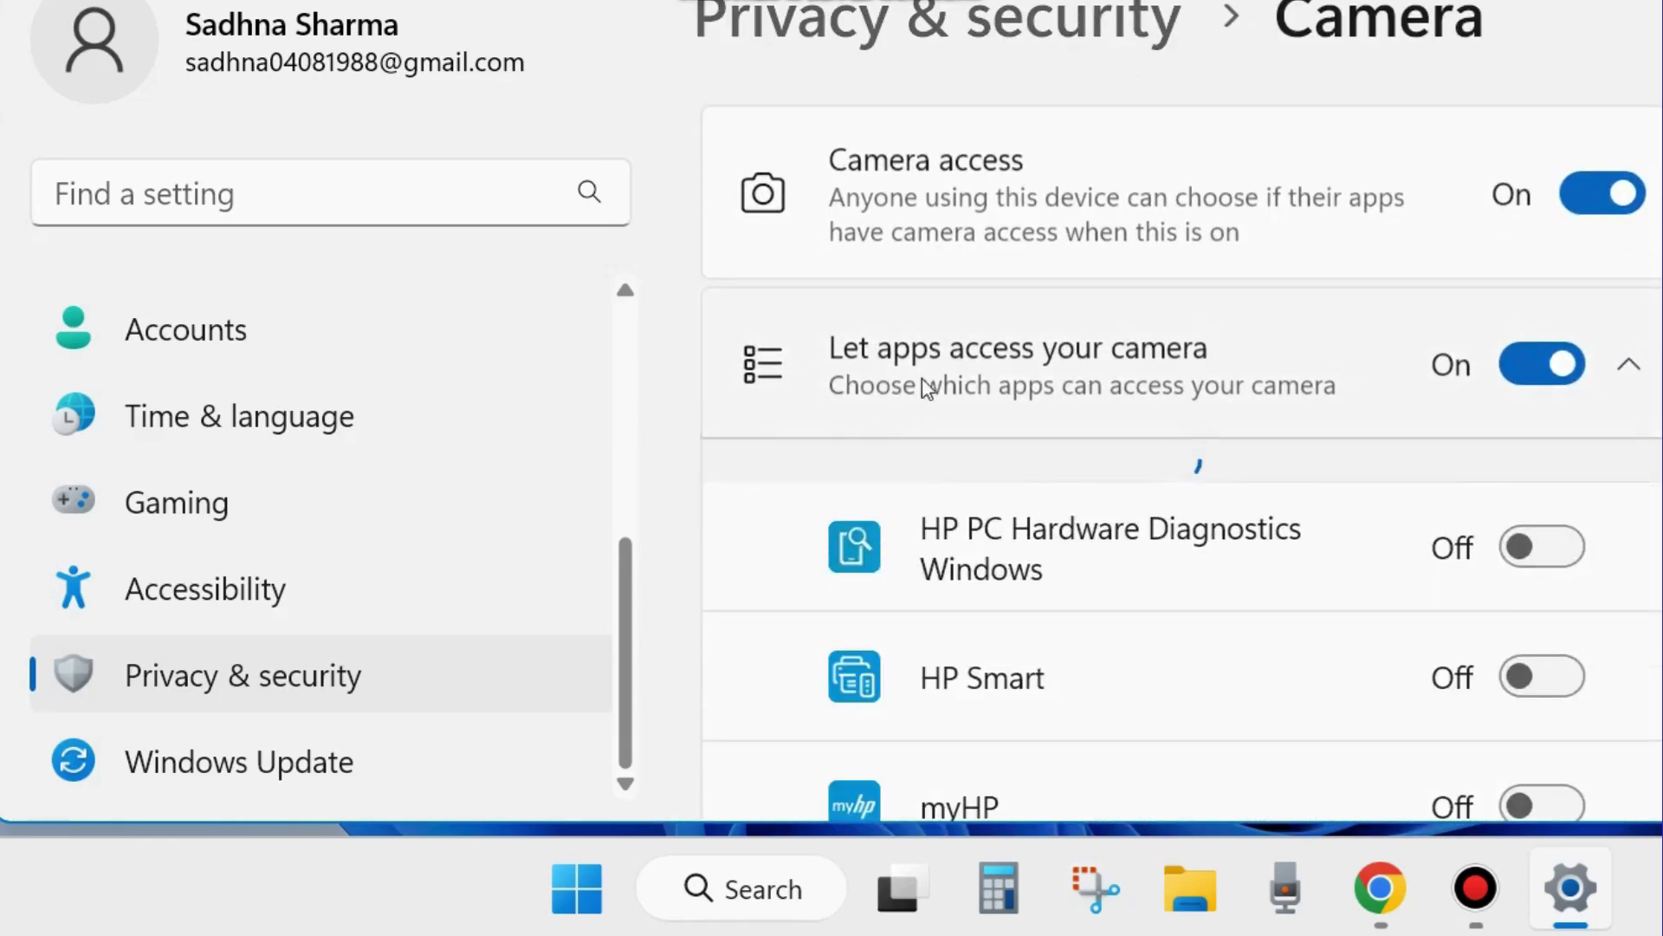
pyautogui.click(1522, 362)
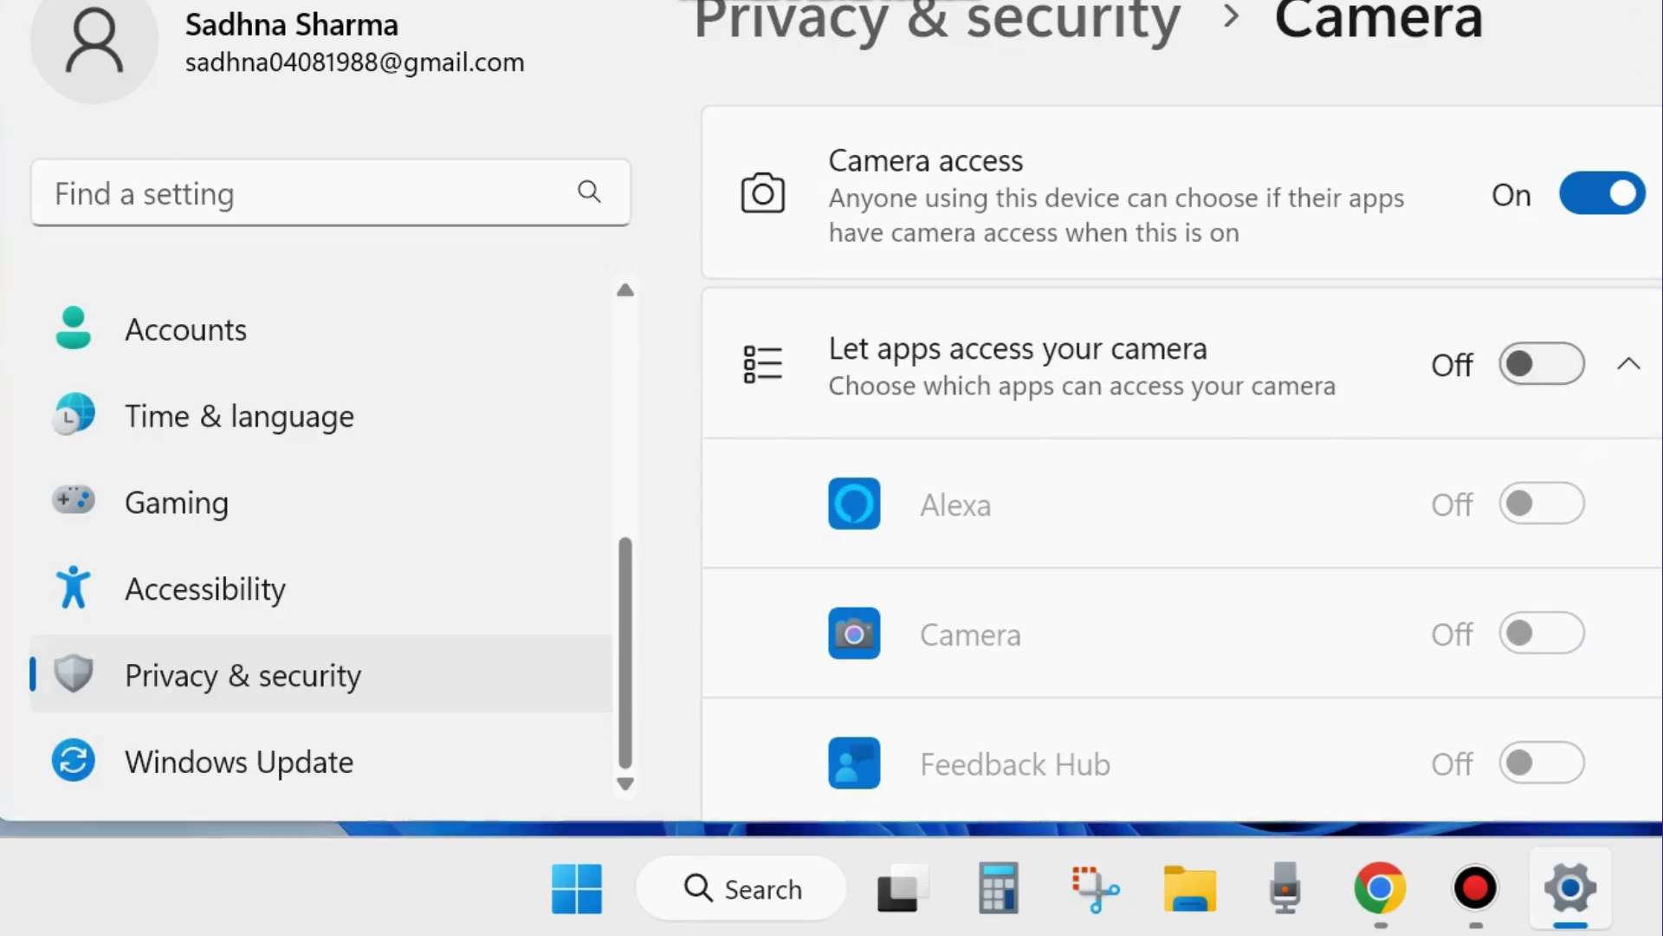
pyautogui.hotkey('alt', 'F4')
# Step: View the shut down and sign out choices, including Restart, and dismiss them
pyautogui.rightClick(665, 889)
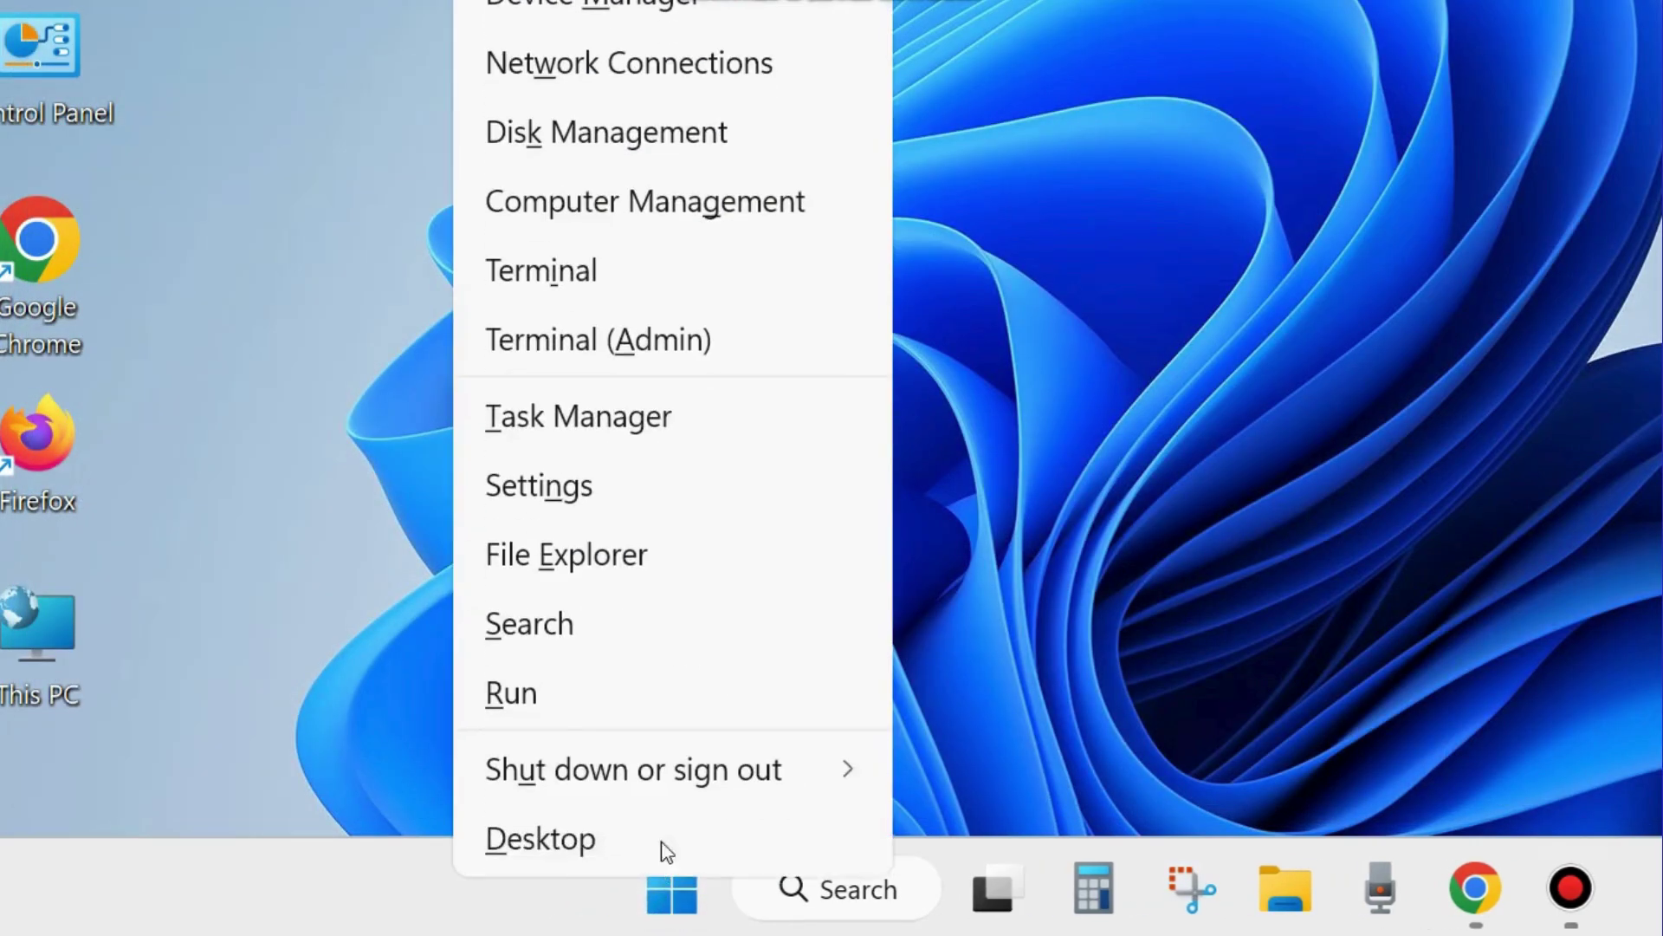
pyautogui.moveTo(702, 784)
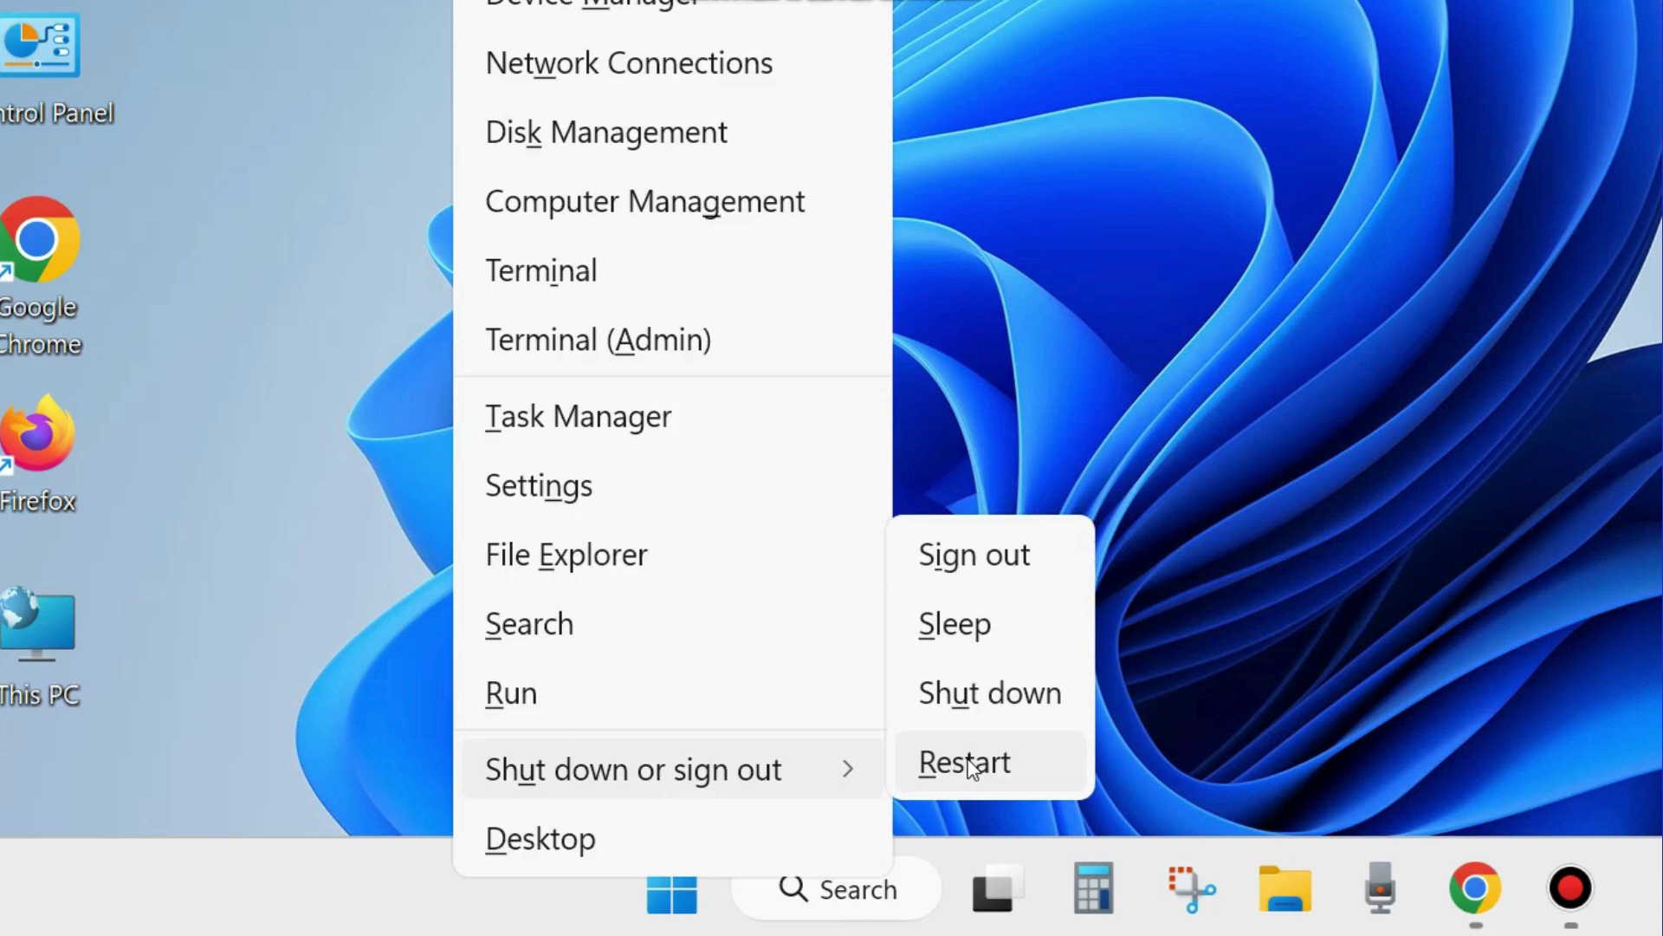
pyautogui.click(1282, 470)
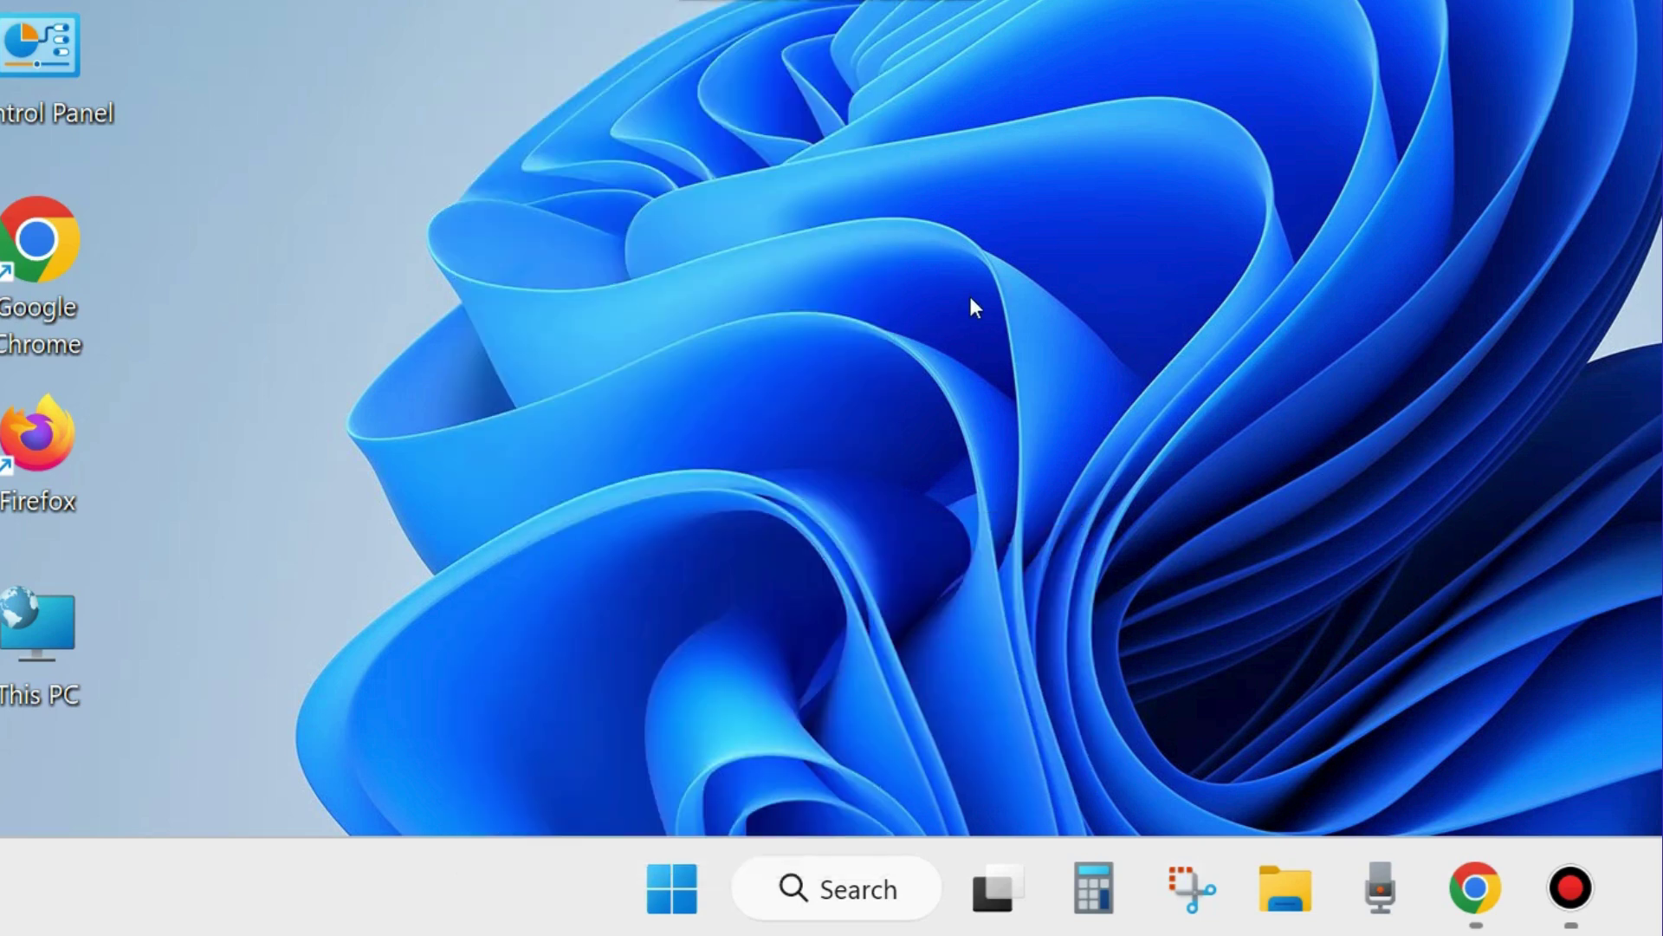